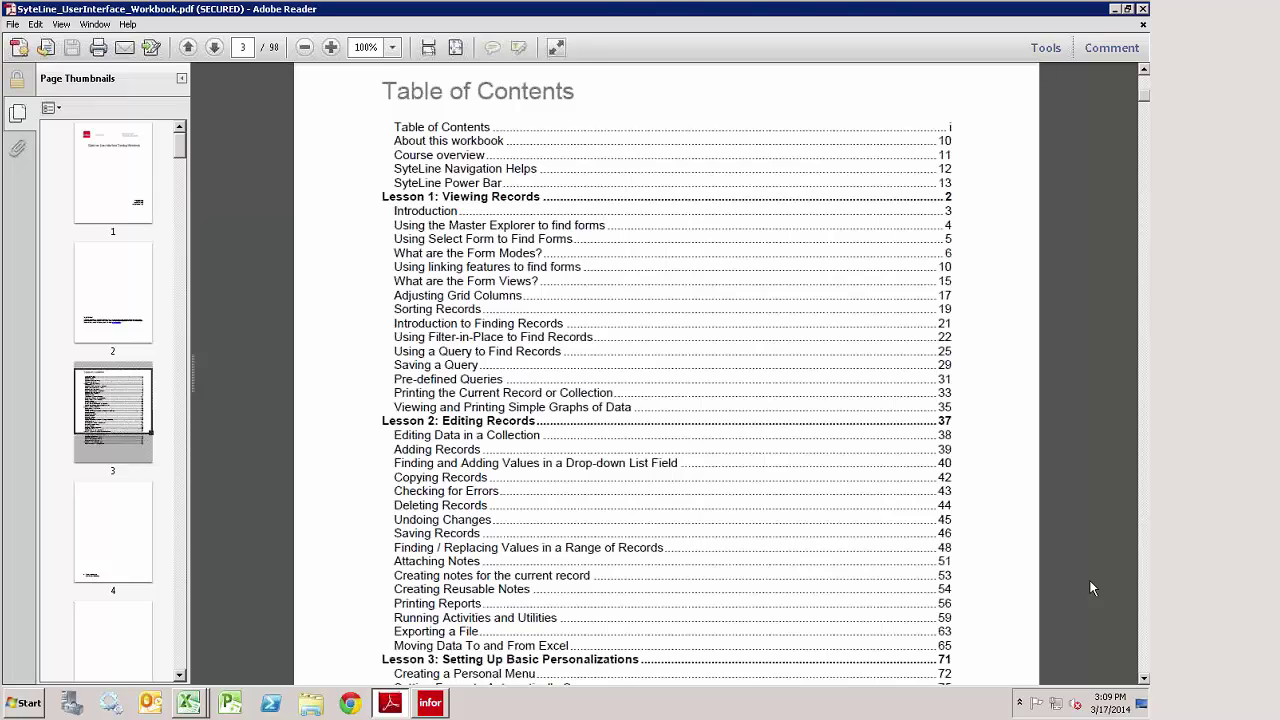
- Open the workbook section Moving Data To and From Excel and read how to copy collections, rows, columns and cells
left_click(470, 645)
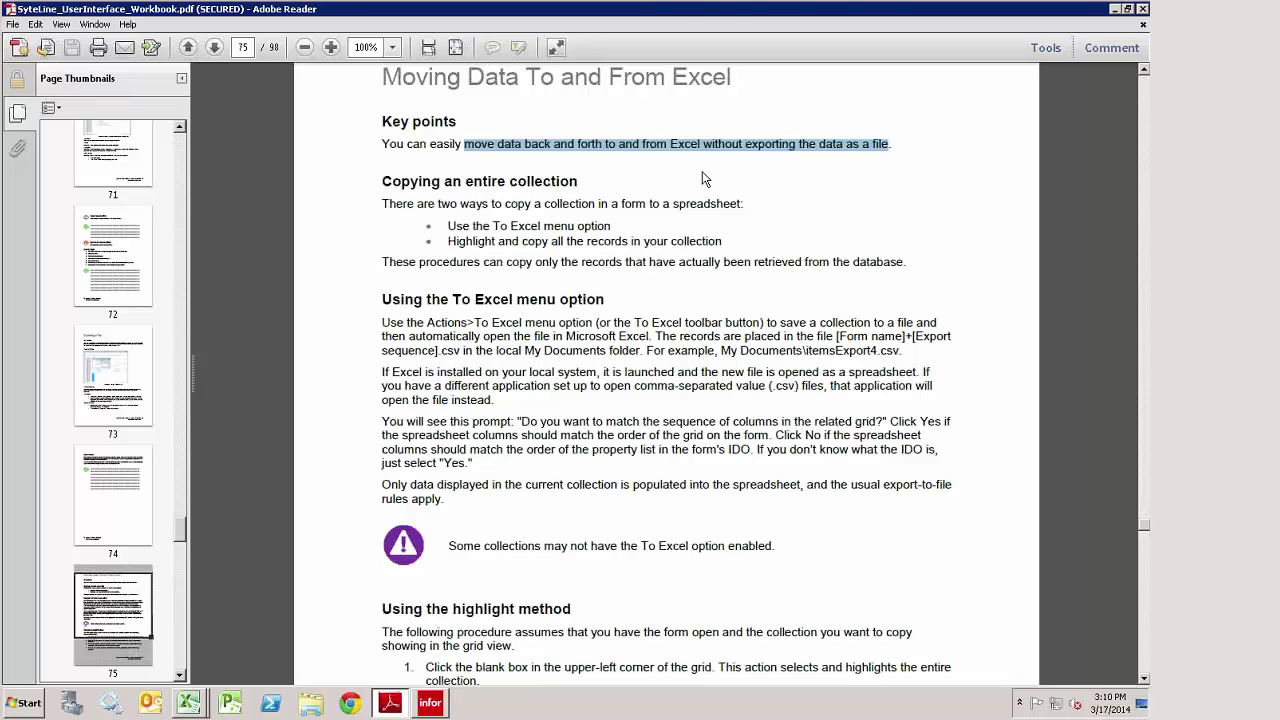
left_click_drag(437, 203, 502, 204)
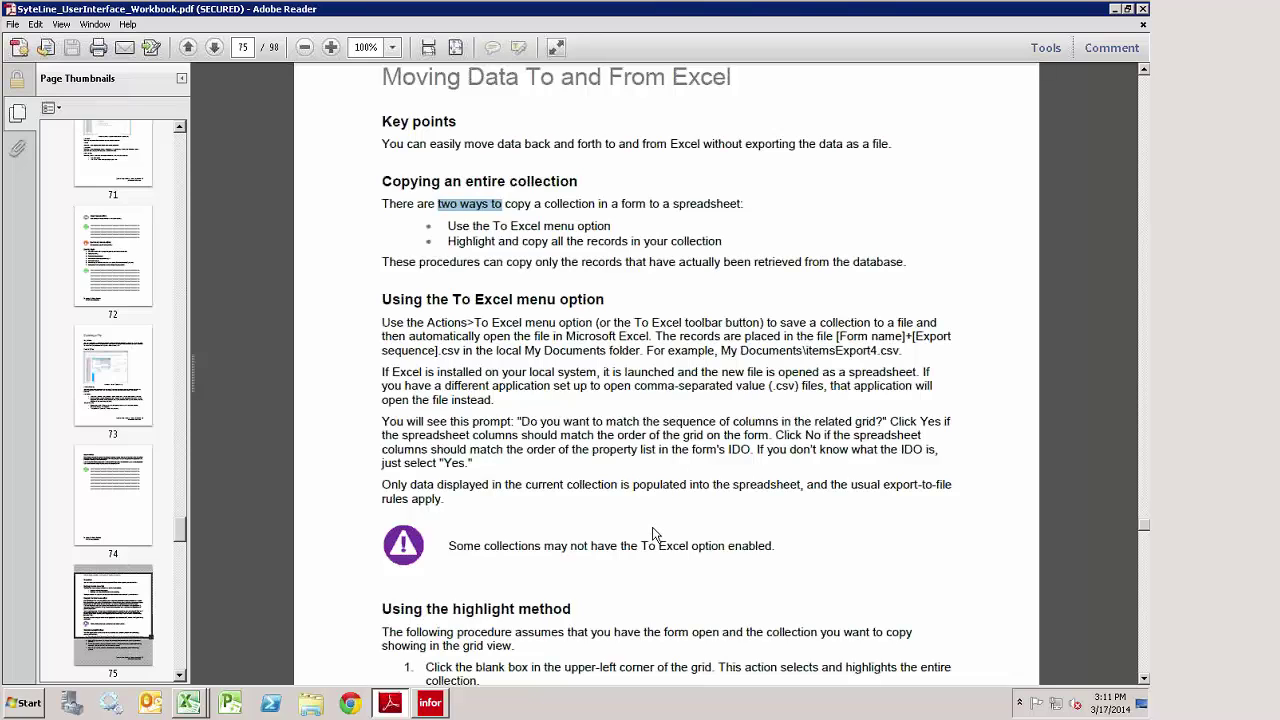
left_click_drag(424, 612, 571, 612)
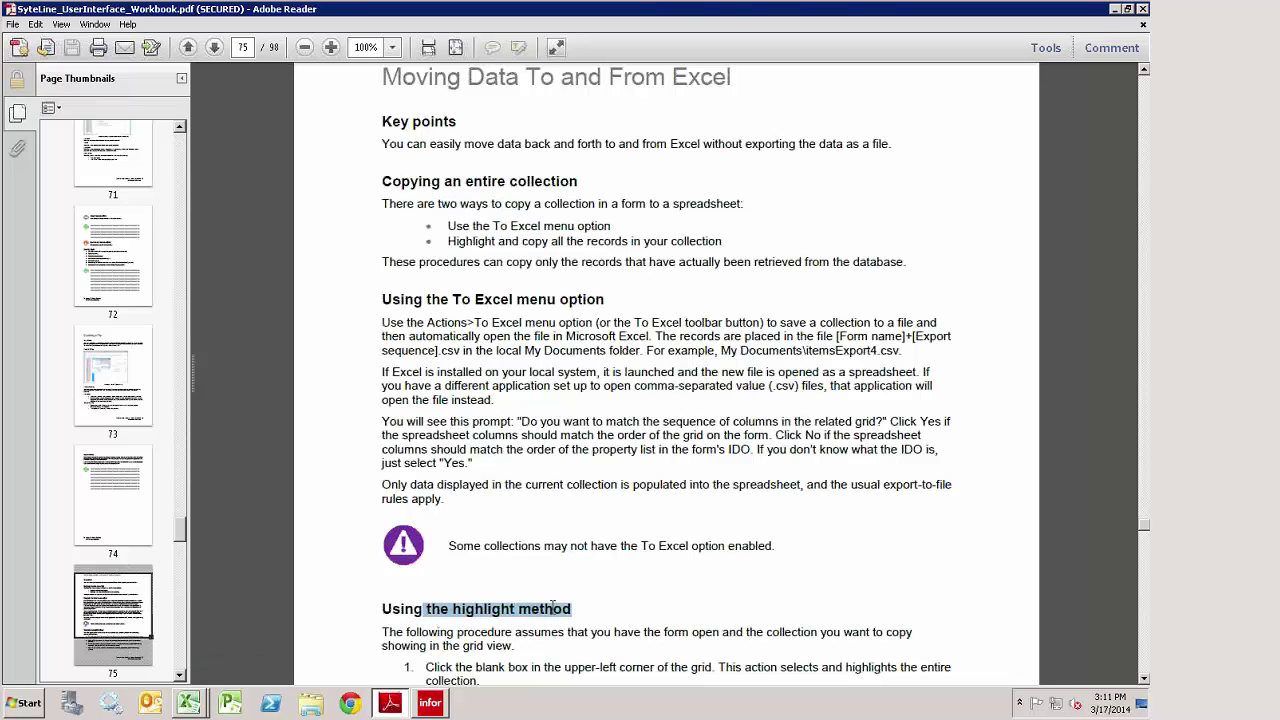
left_click(462, 640)
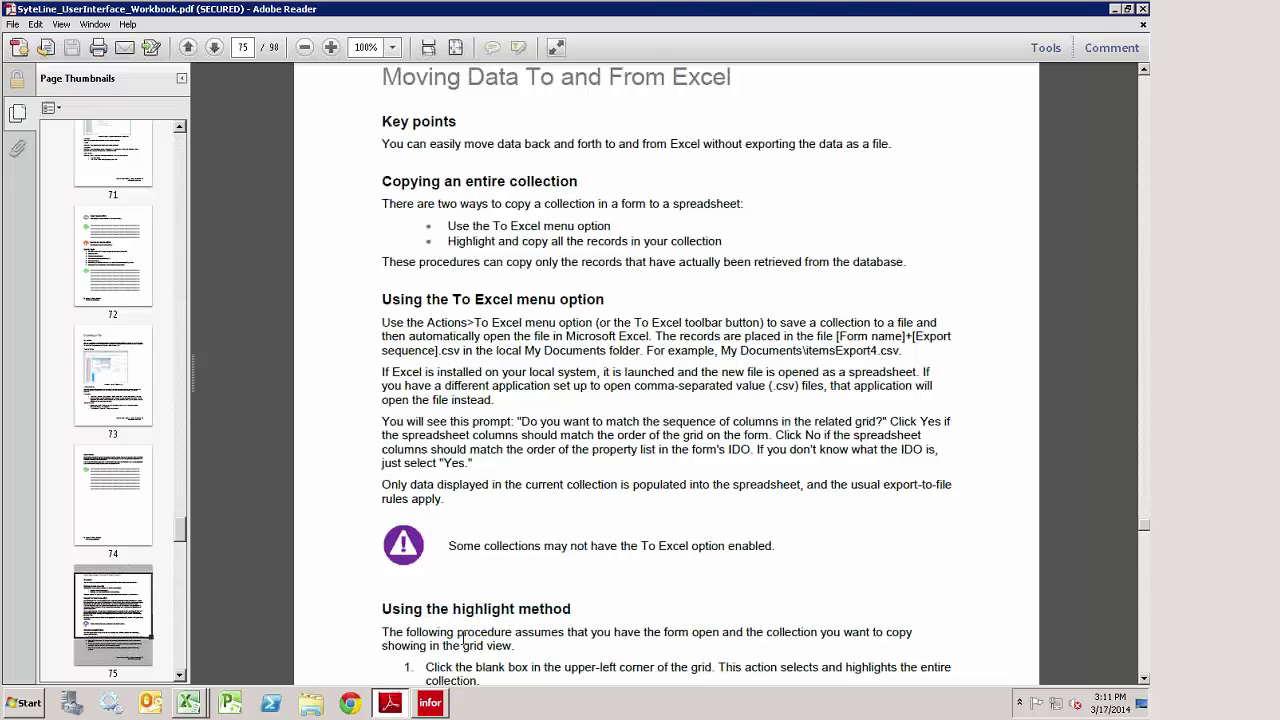
scroll(462, 638, "down", 5)
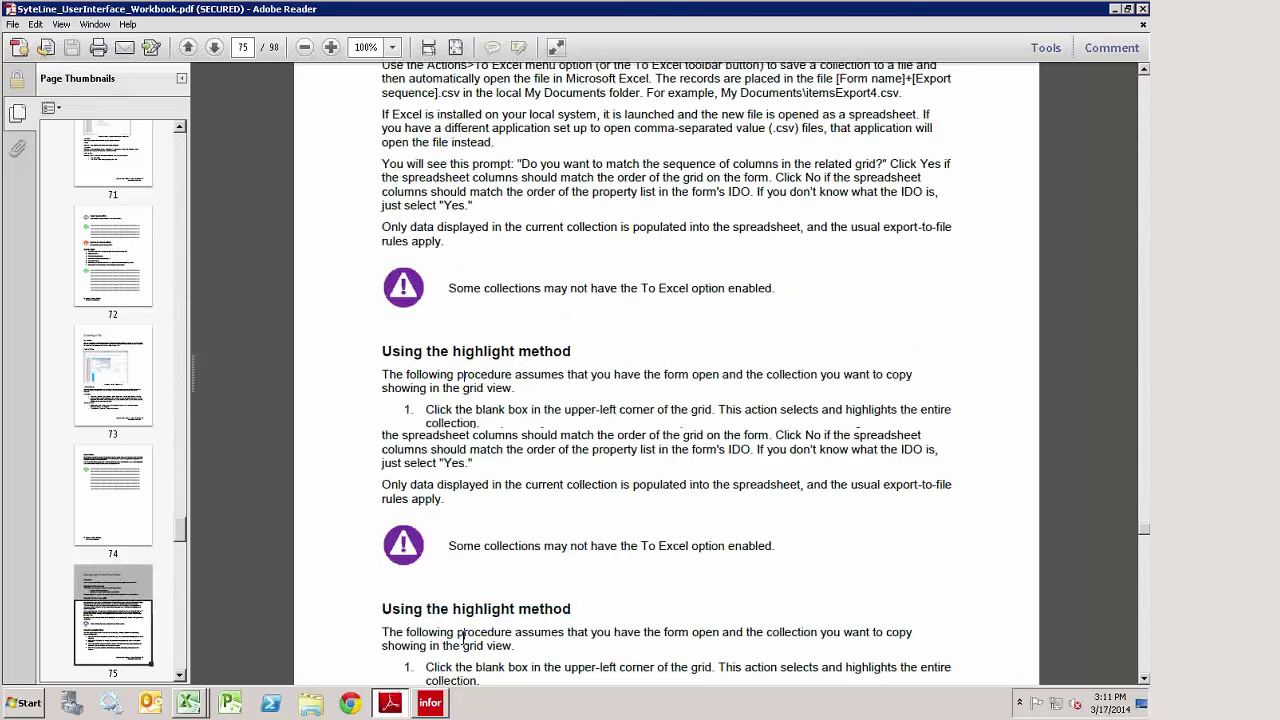
scroll(463, 646, "down", 5)
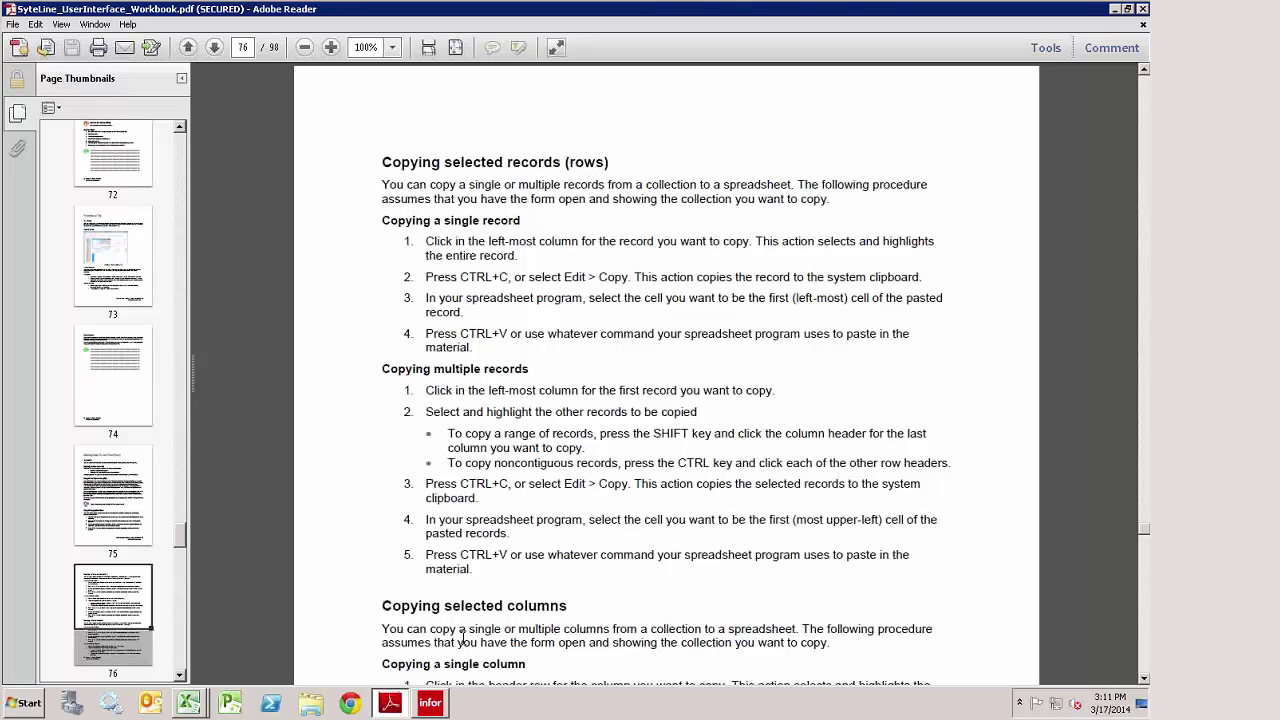
left_click_drag(444, 605, 570, 606)
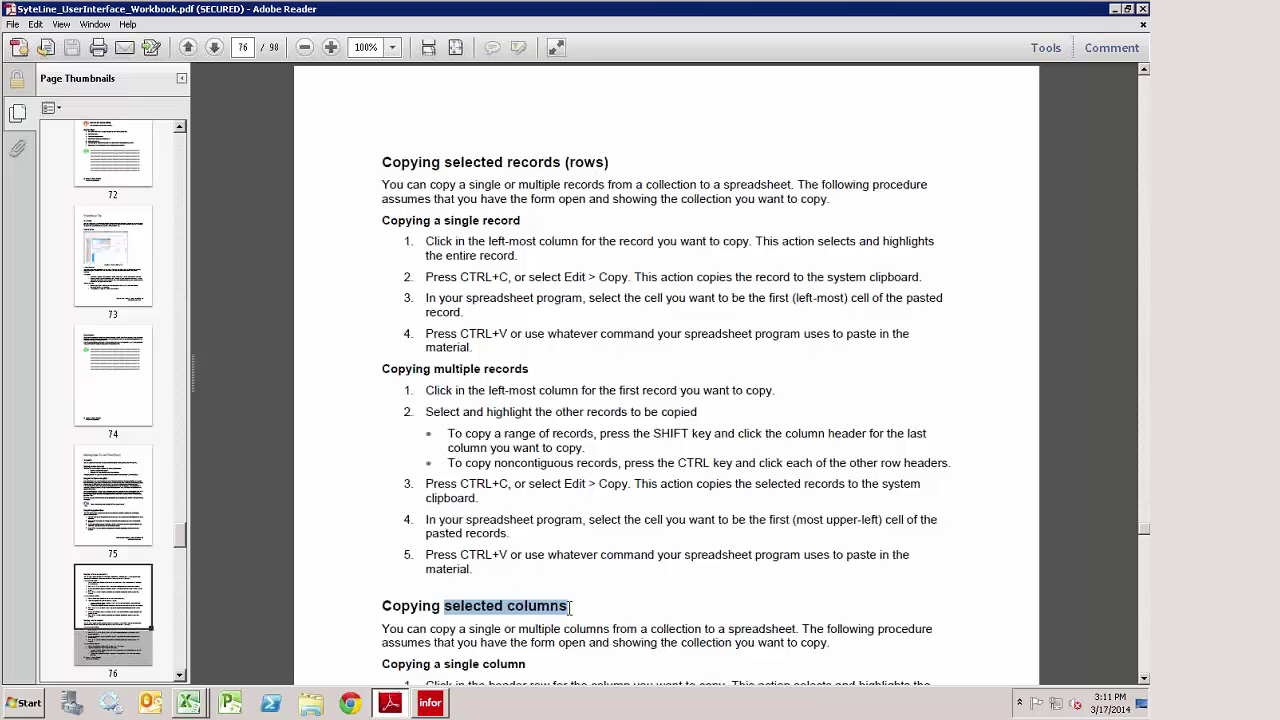
scroll(570, 606, "down", 5)
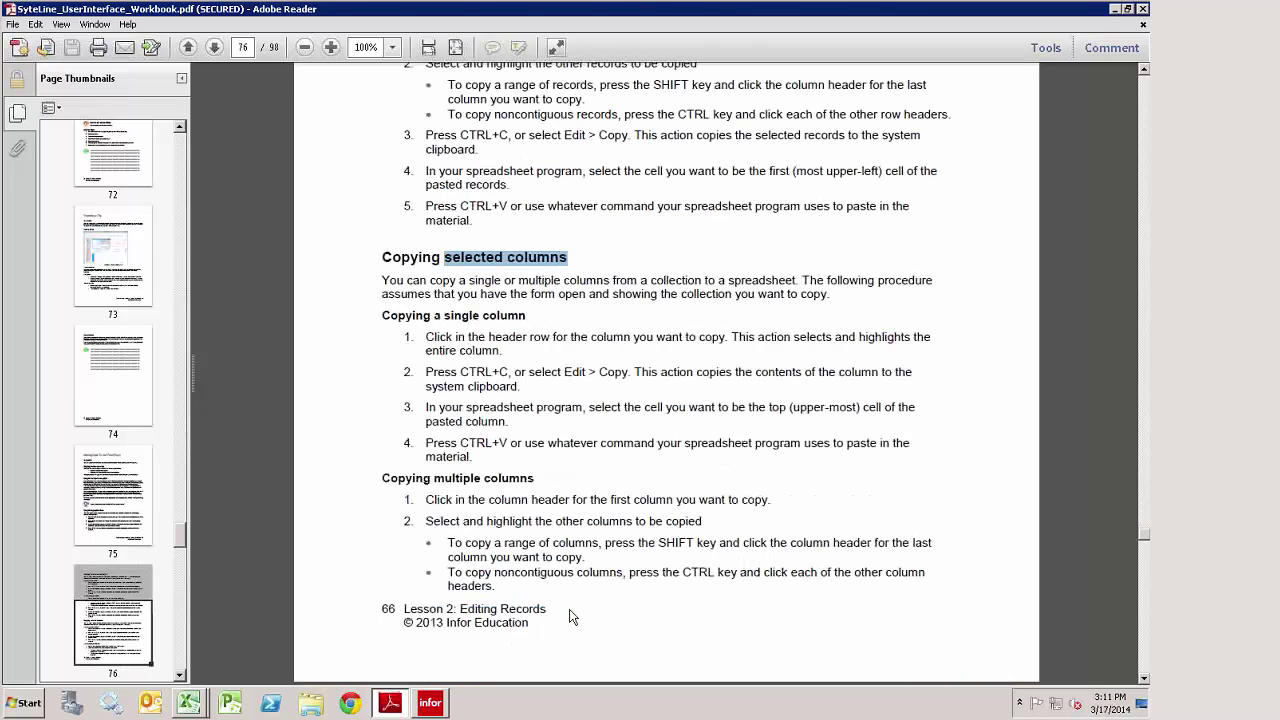
scroll(572, 617, "down", 9)
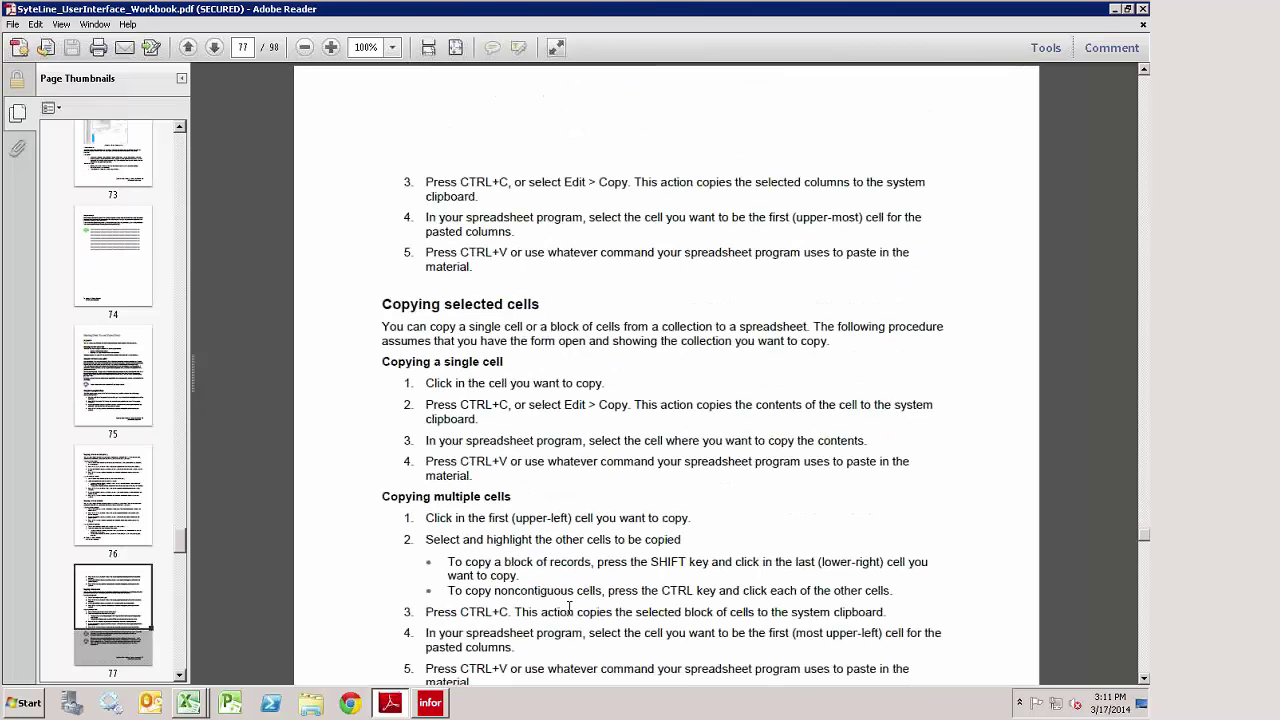
left_click_drag(434, 304, 535, 304)
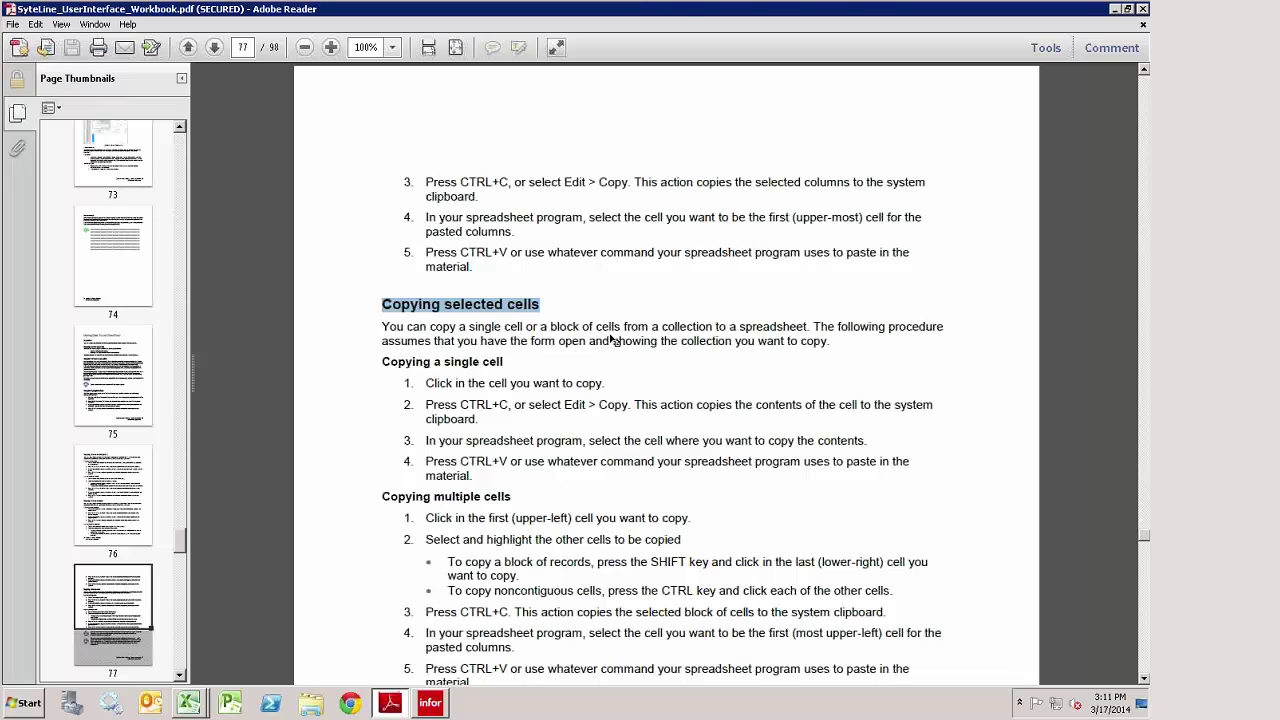
scroll(614, 340, "down", 6)
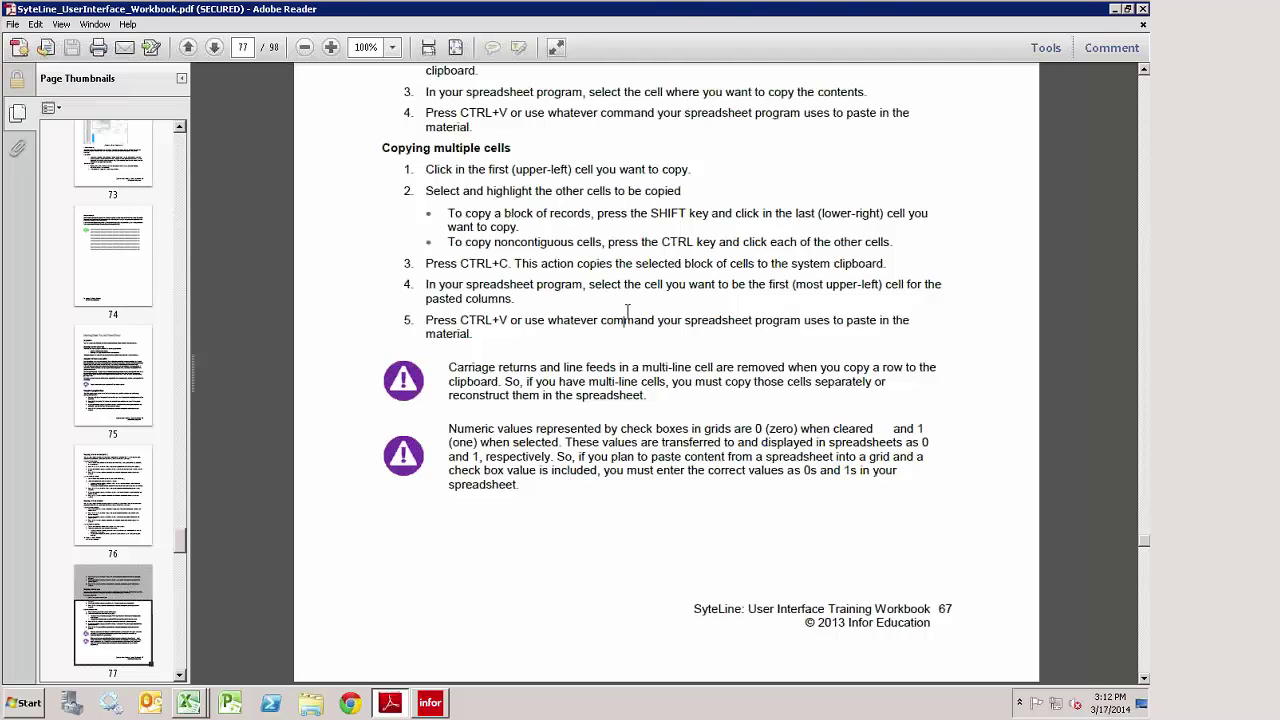
- Read the workbook instructions on pasting selected records and single cells from a spreadsheet into a collection grid
scroll(627, 310, "down", 3)
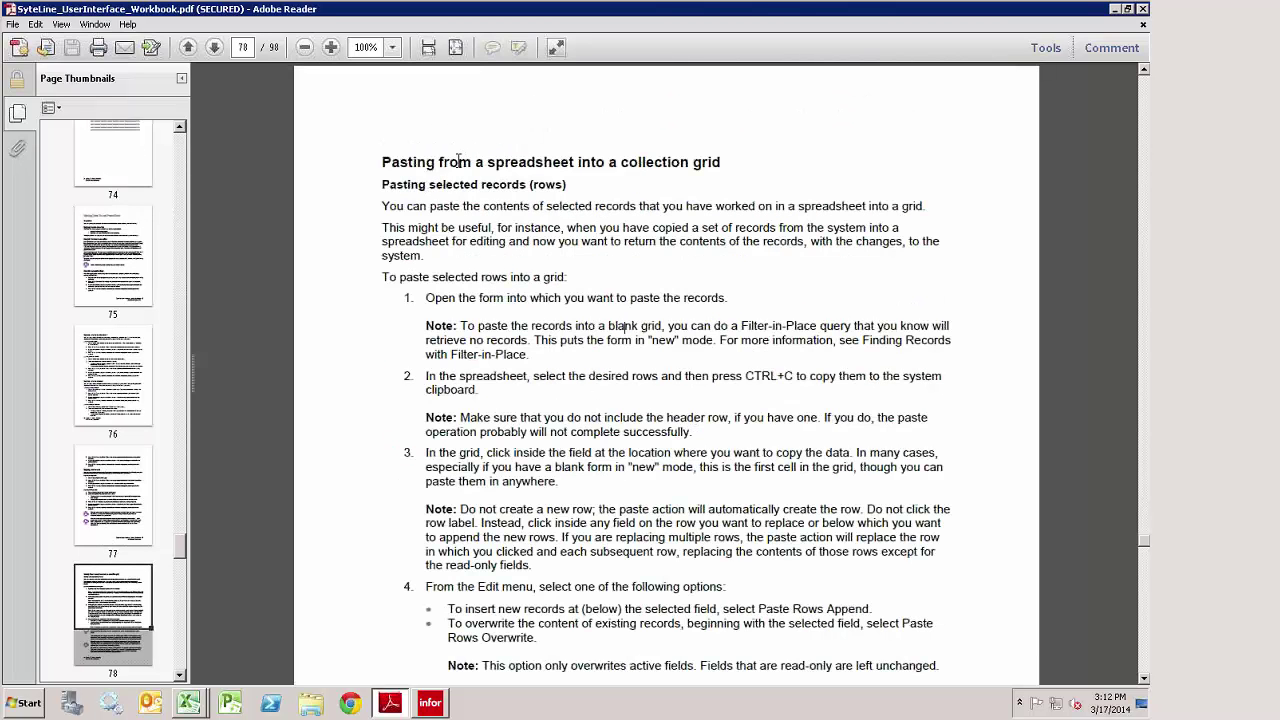
left_click_drag(471, 162, 611, 171)
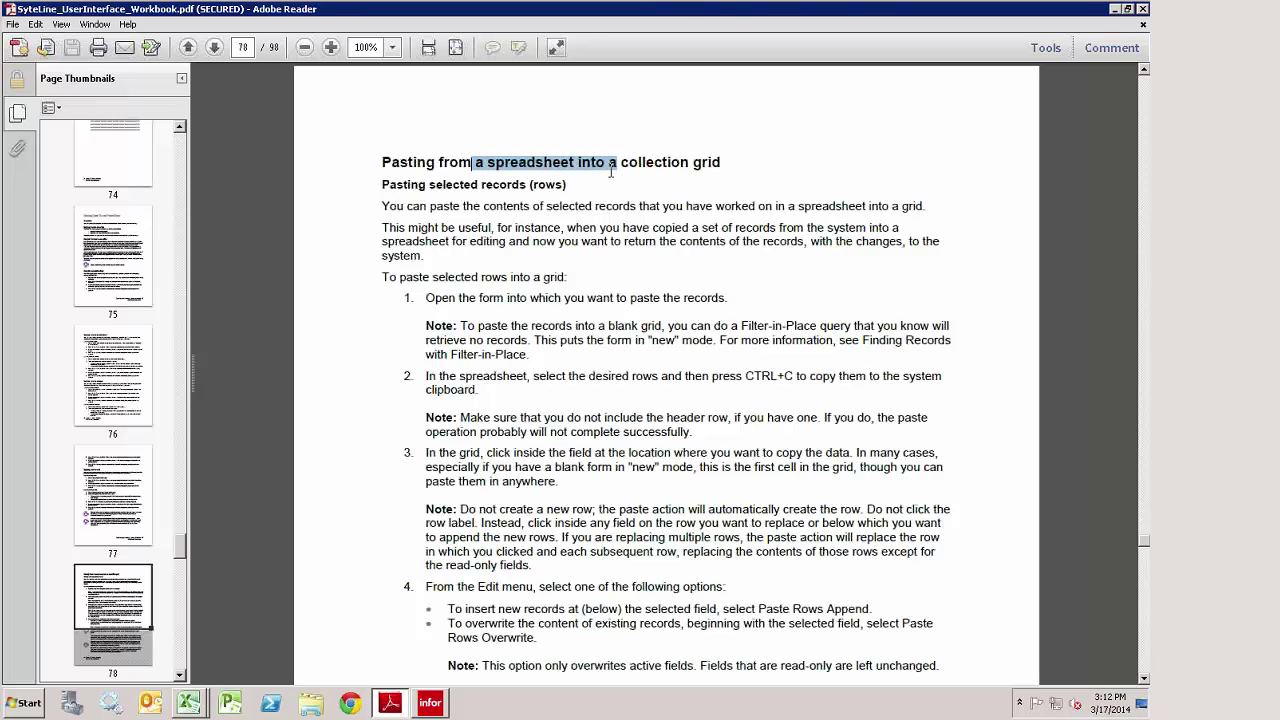
left_click(510, 301)
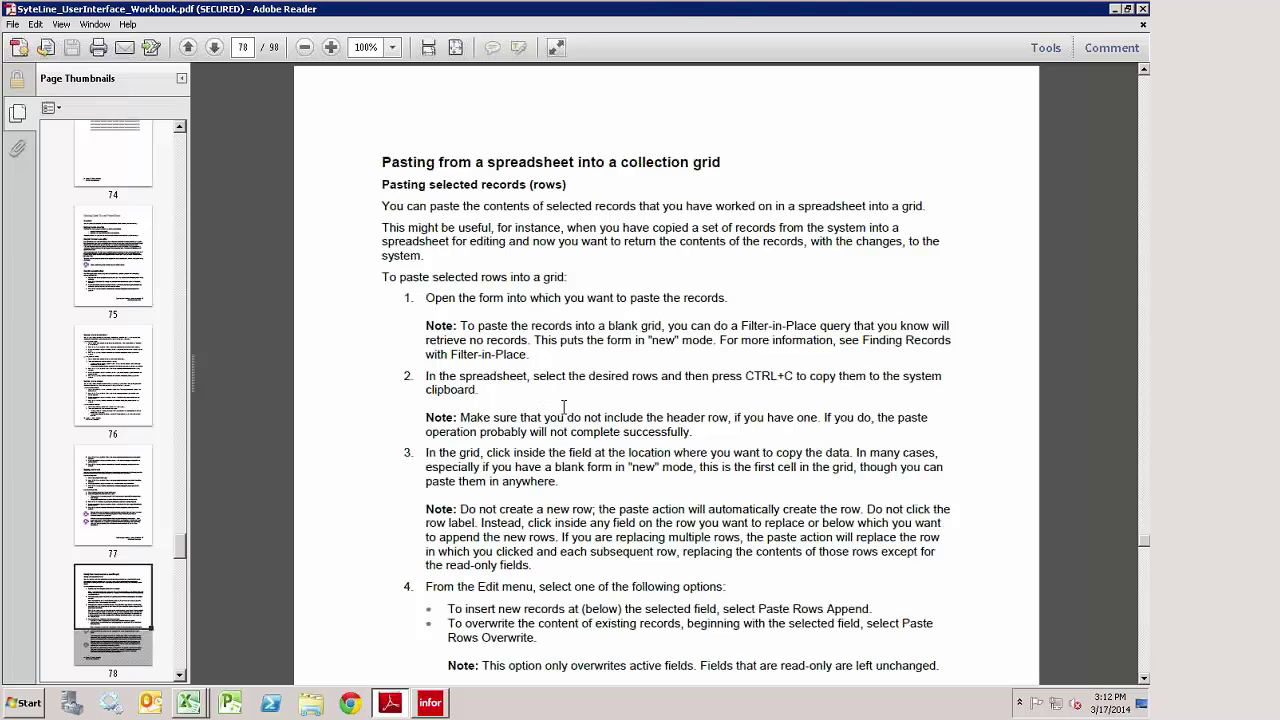
scroll(564, 407, "down", 1)
scroll(566, 407, "down", 2)
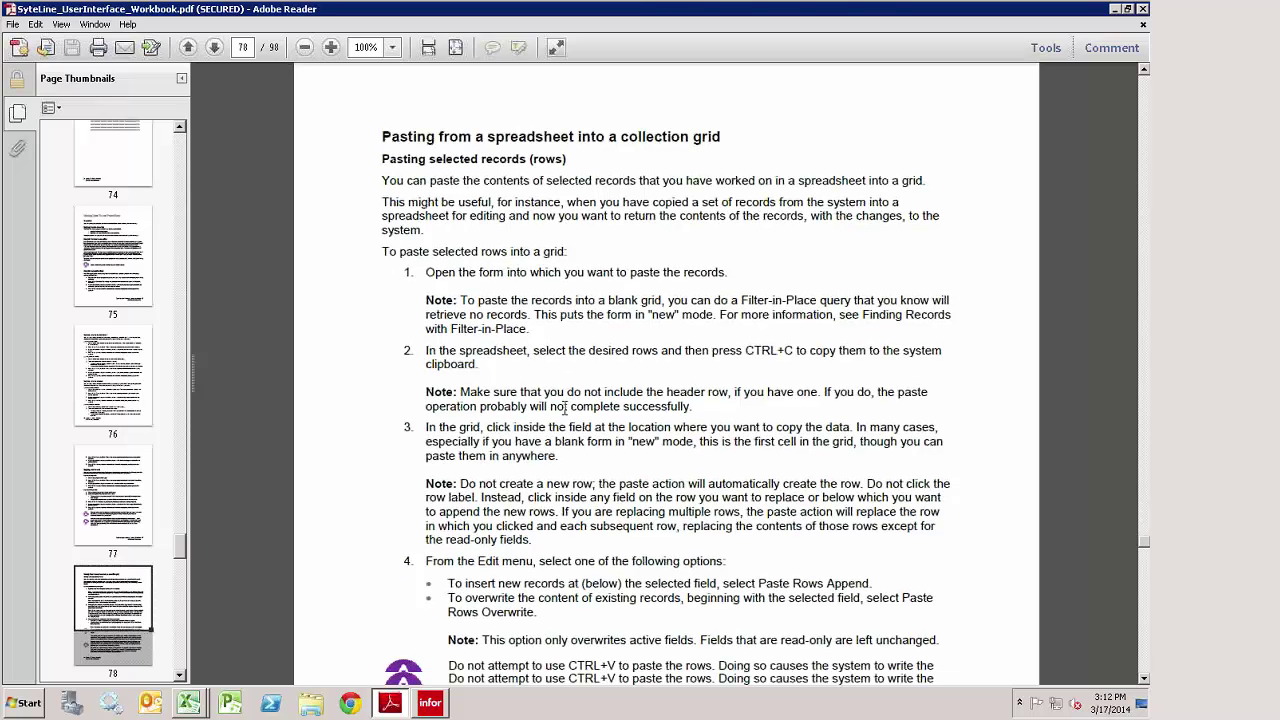
scroll(530, 528, "down", 2)
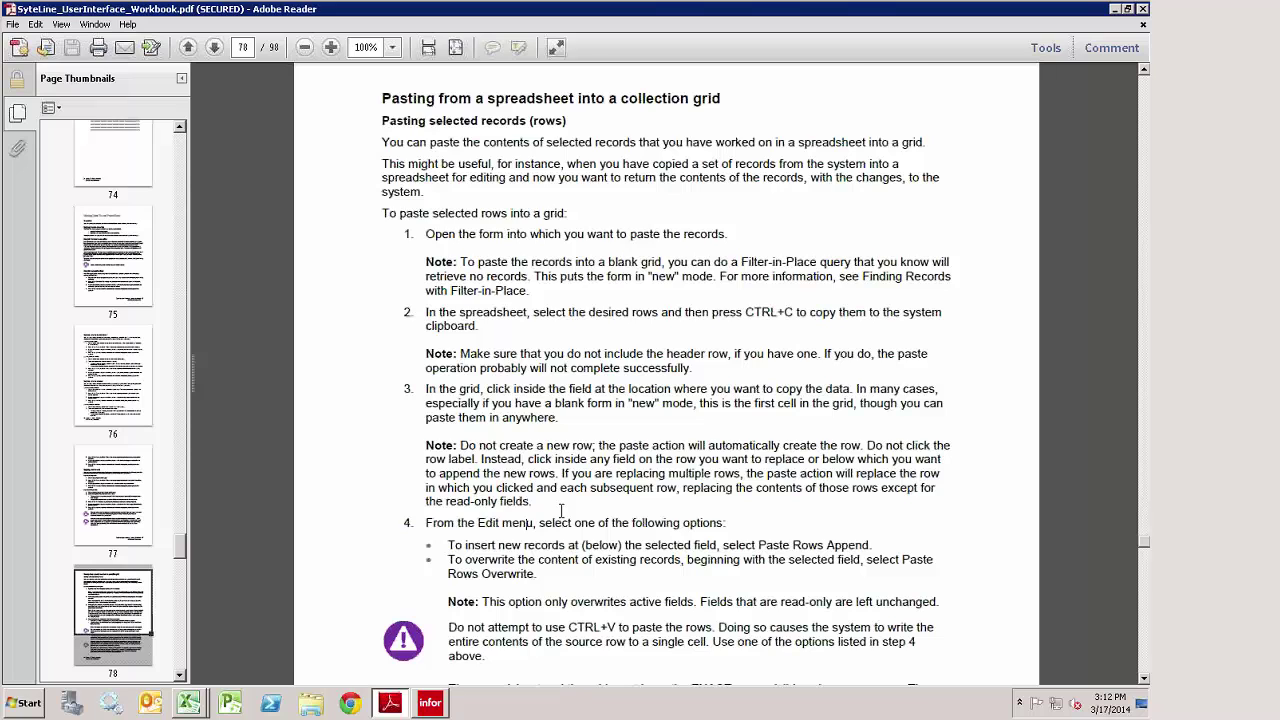
scroll(561, 511, "down", 5)
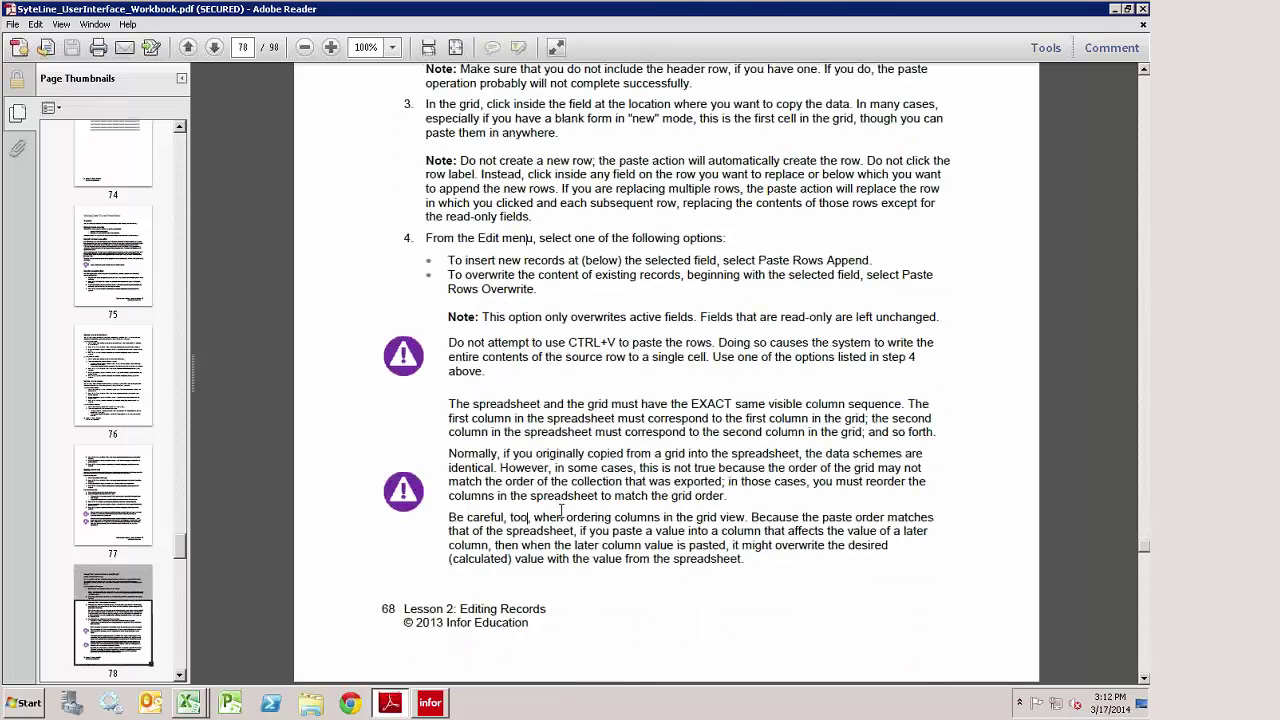
scroll(561, 511, "down", 3)
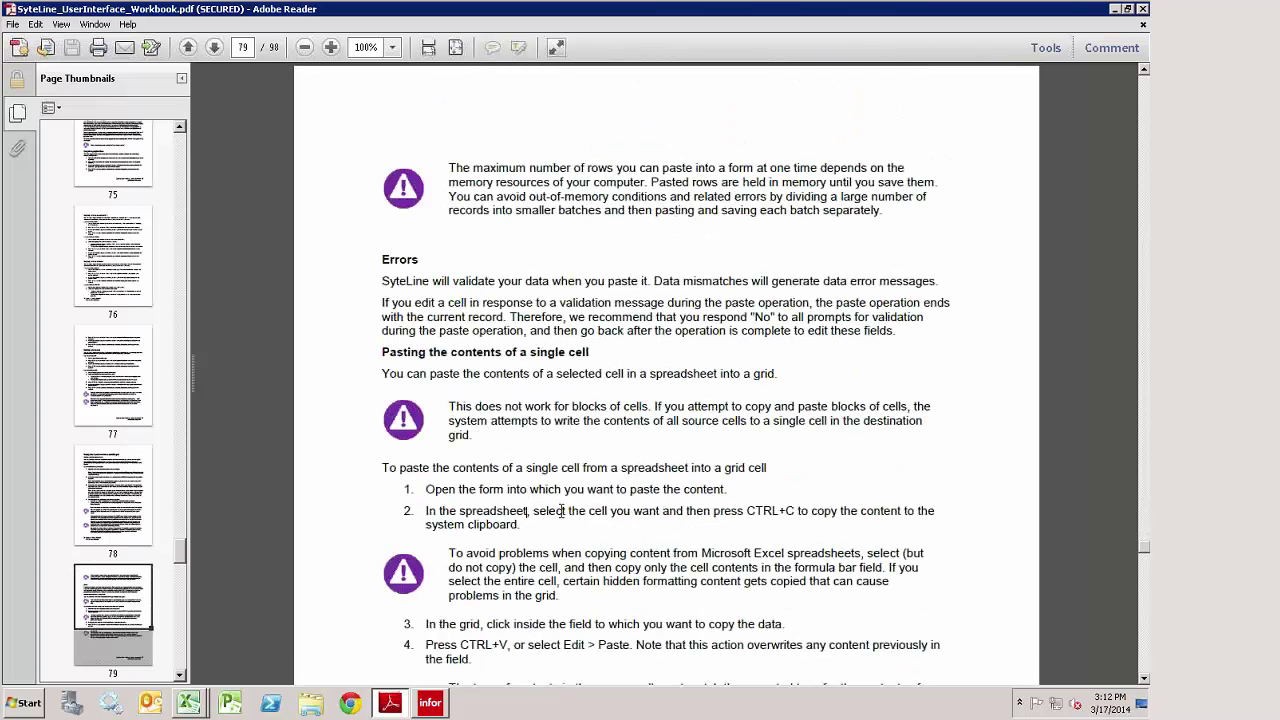
scroll(561, 511, "down", 6)
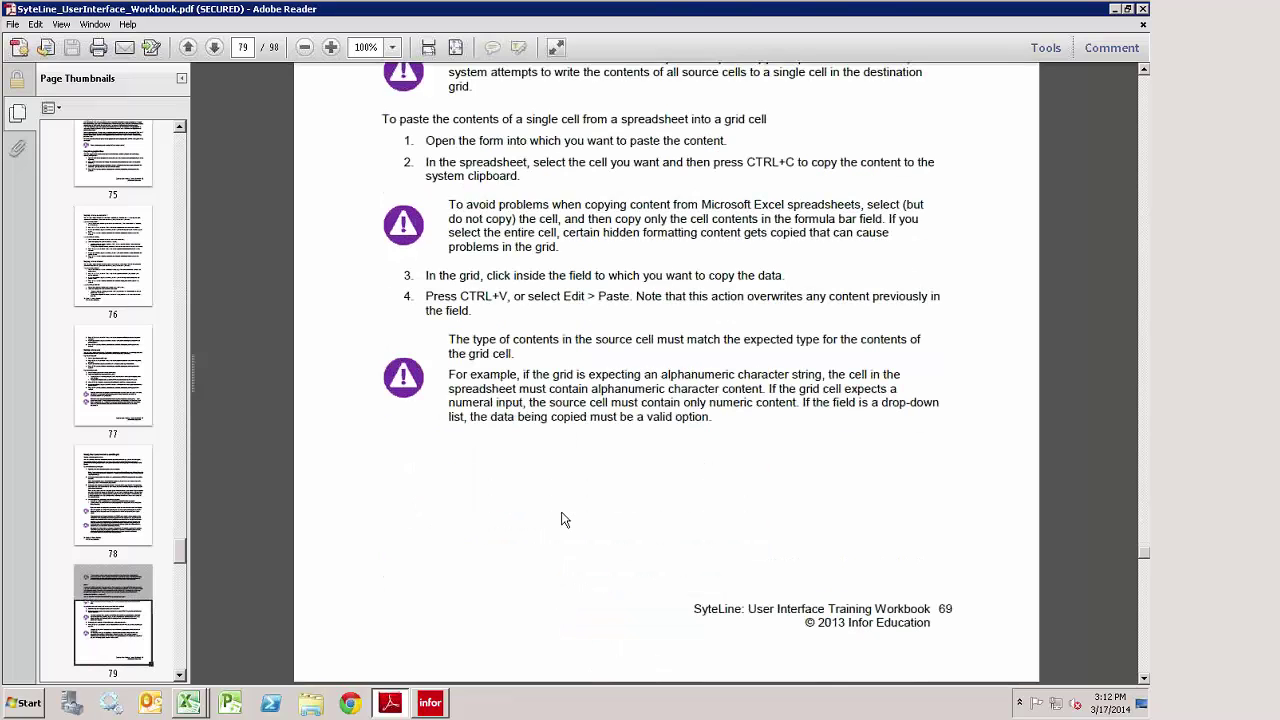
- Review the steps of Exercise 2.6: Export to and from Excel, highlighting Copy to Excel and the Purchase Order Lines filter for vendor 1
scroll(561, 519, "down", 5)
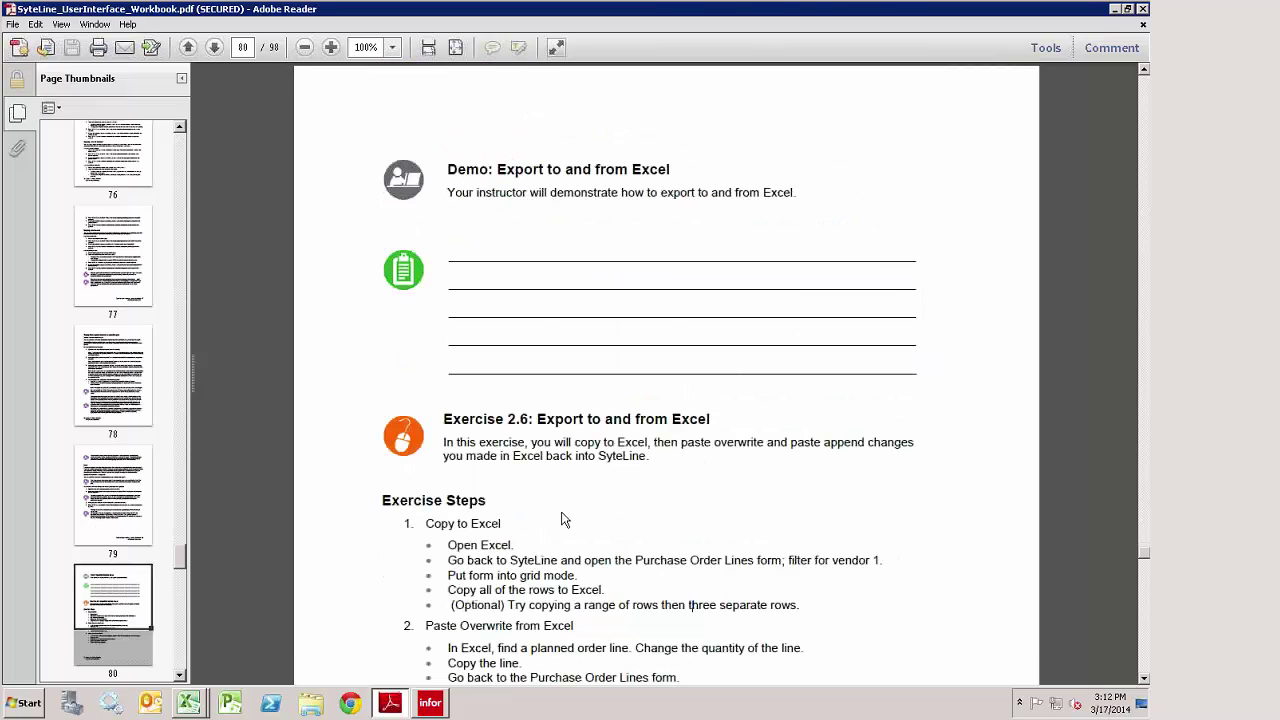
scroll(561, 519, "down", 5)
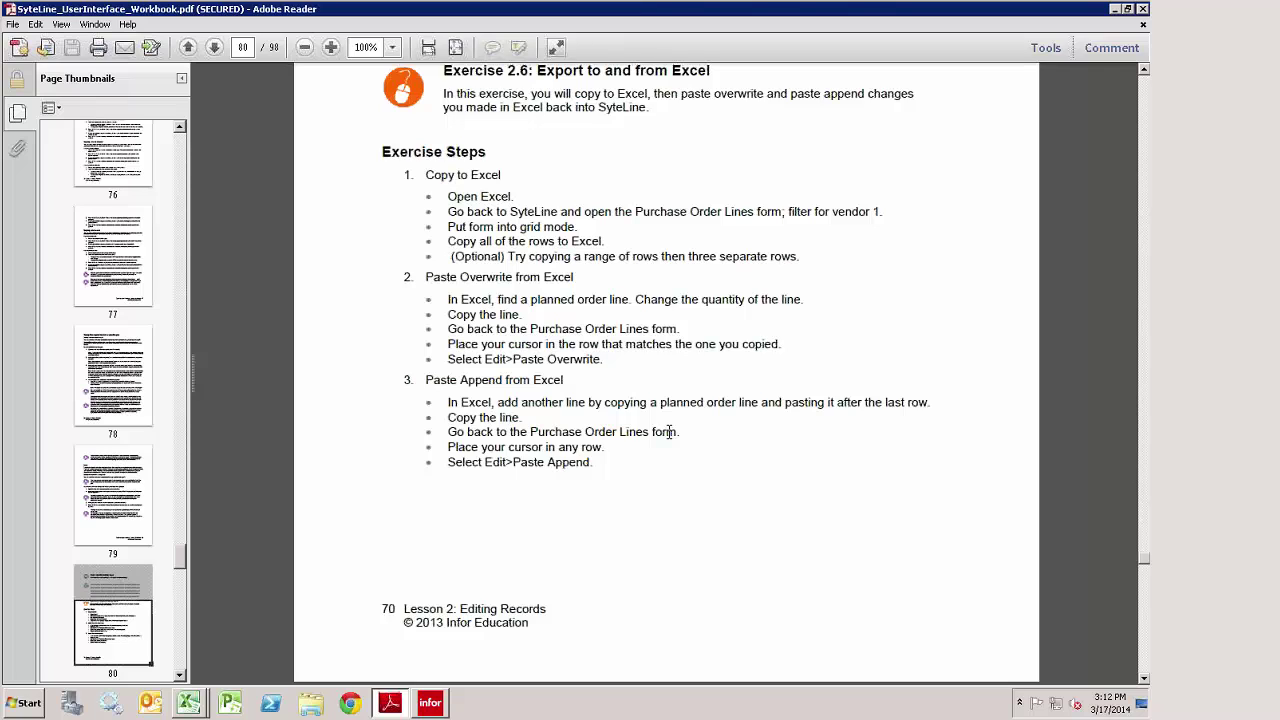
scroll(669, 432, "up", 1)
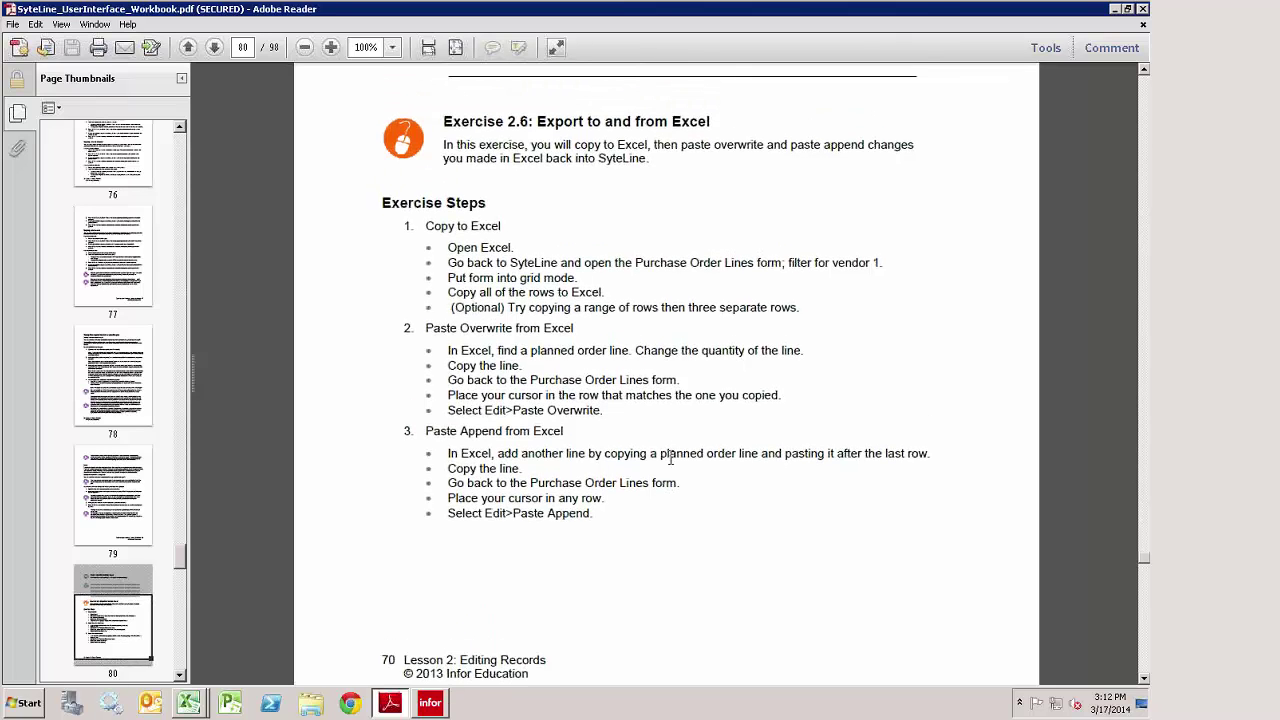
scroll(670, 459, "up", 1)
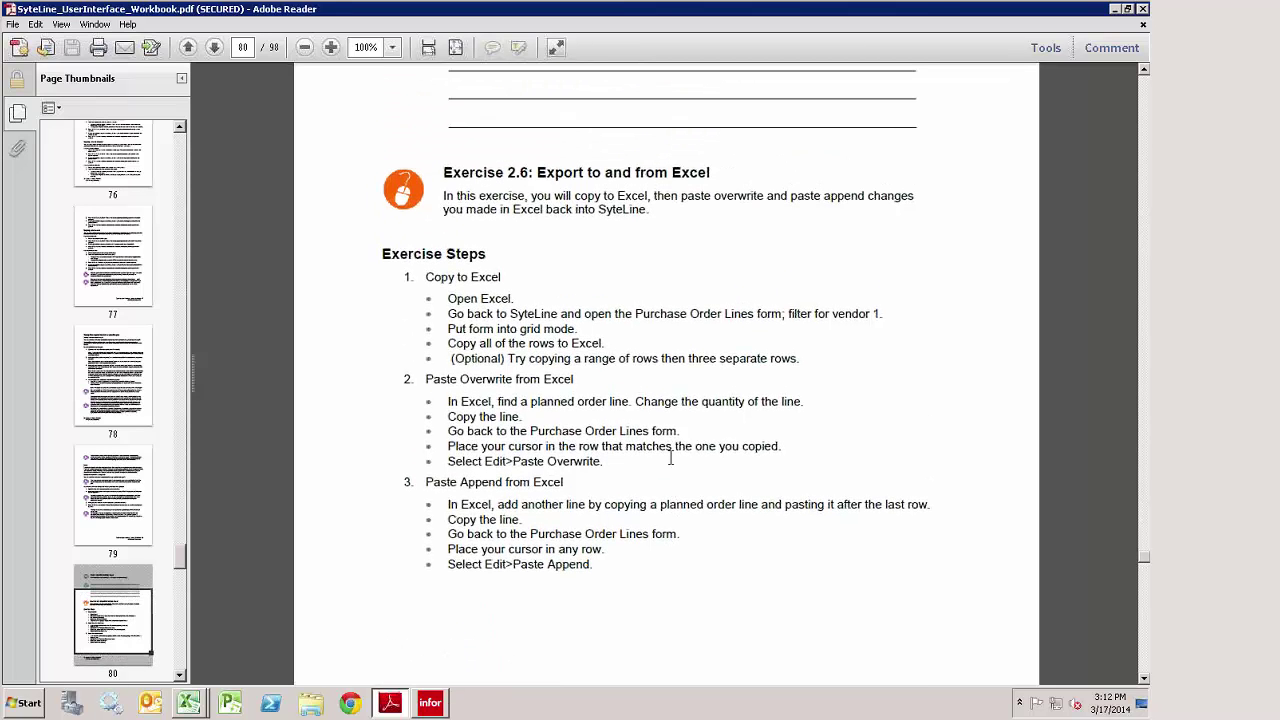
left_click_drag(427, 283, 501, 280)
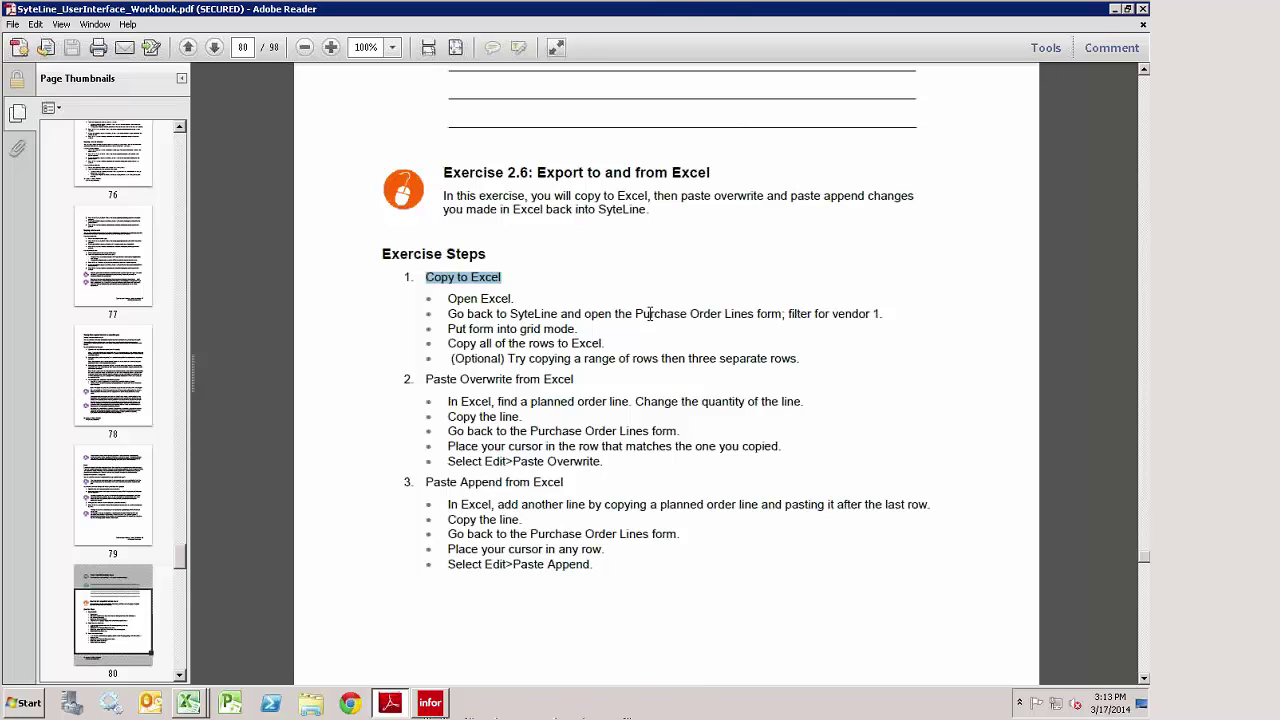
left_click(659, 314)
left_click_drag(659, 314, 899, 323)
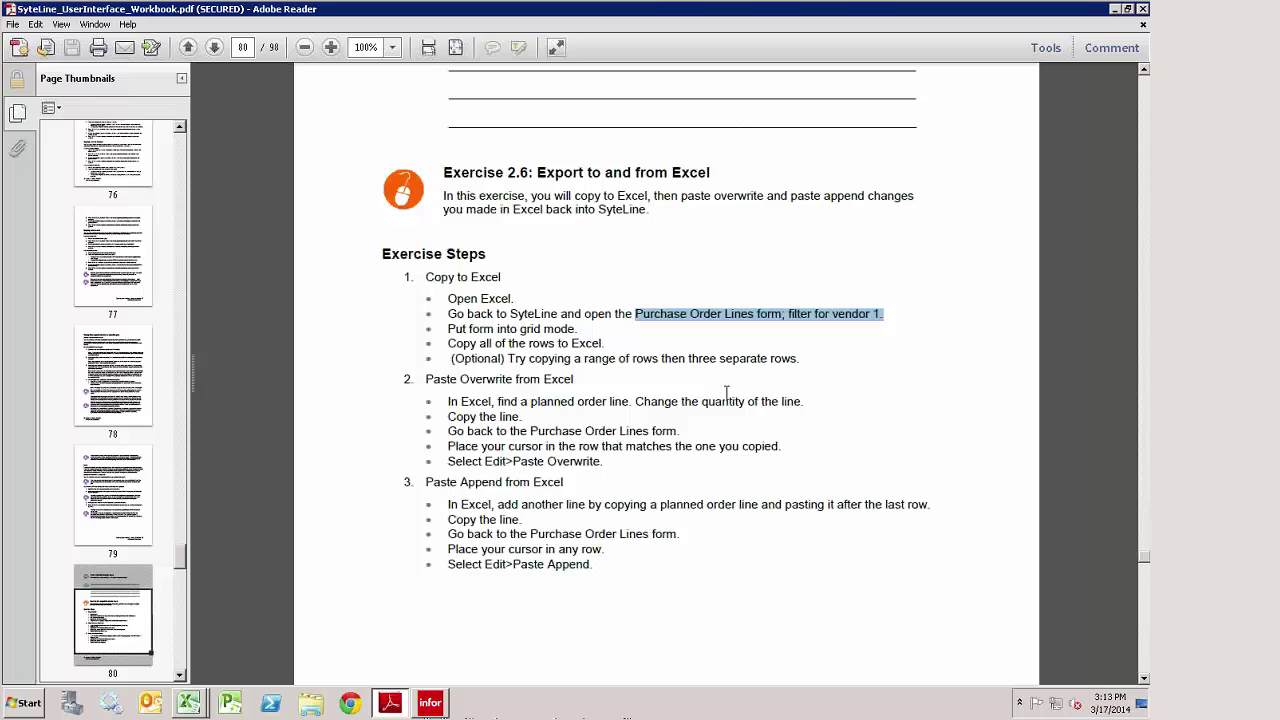
- Switch to SyteLine, filter Purchase Order Lines for vendor 1 with line status Planned, and show the records in grid view
left_click(430, 705)
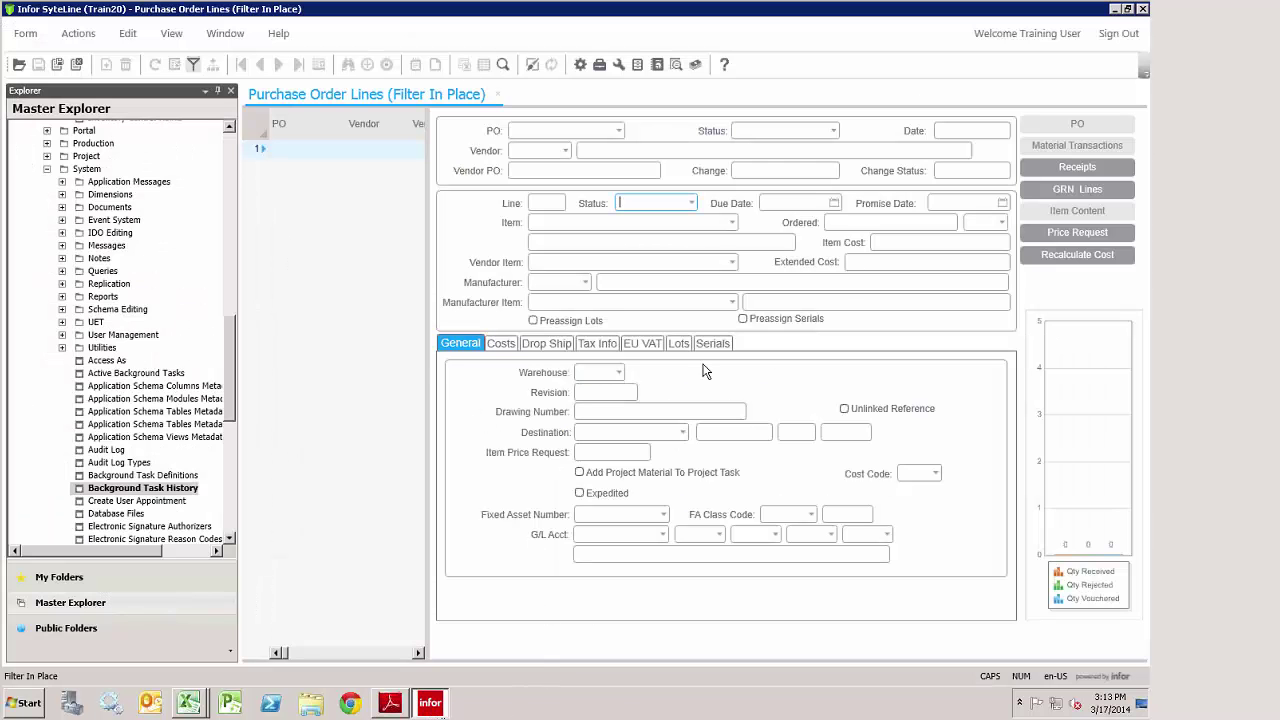
left_click(566, 151)
left_click(555, 170)
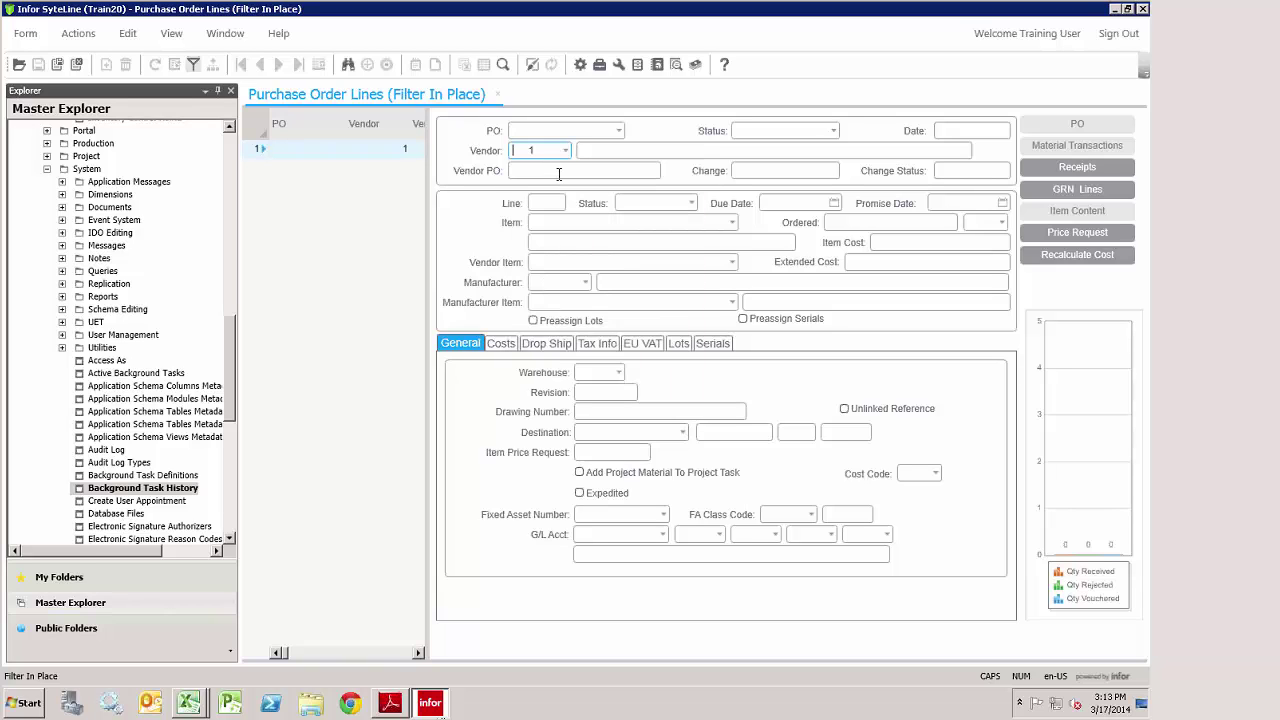
left_click(693, 202)
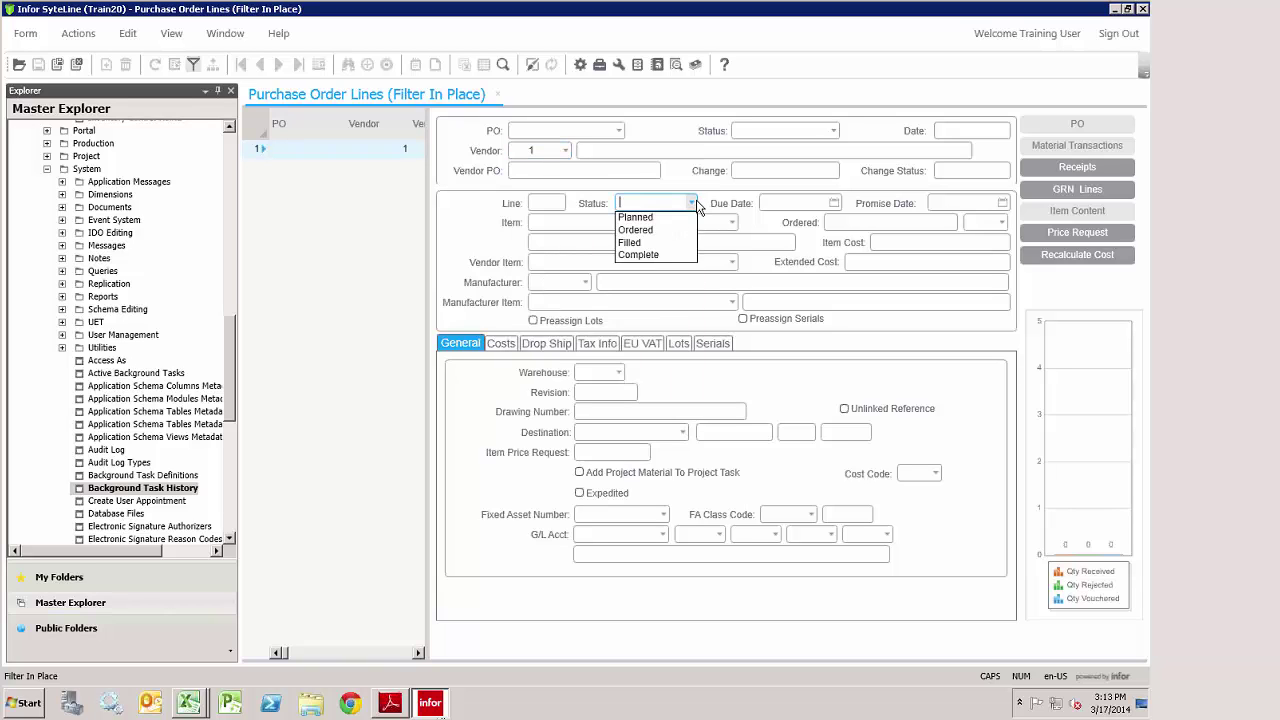
left_click(628, 221)
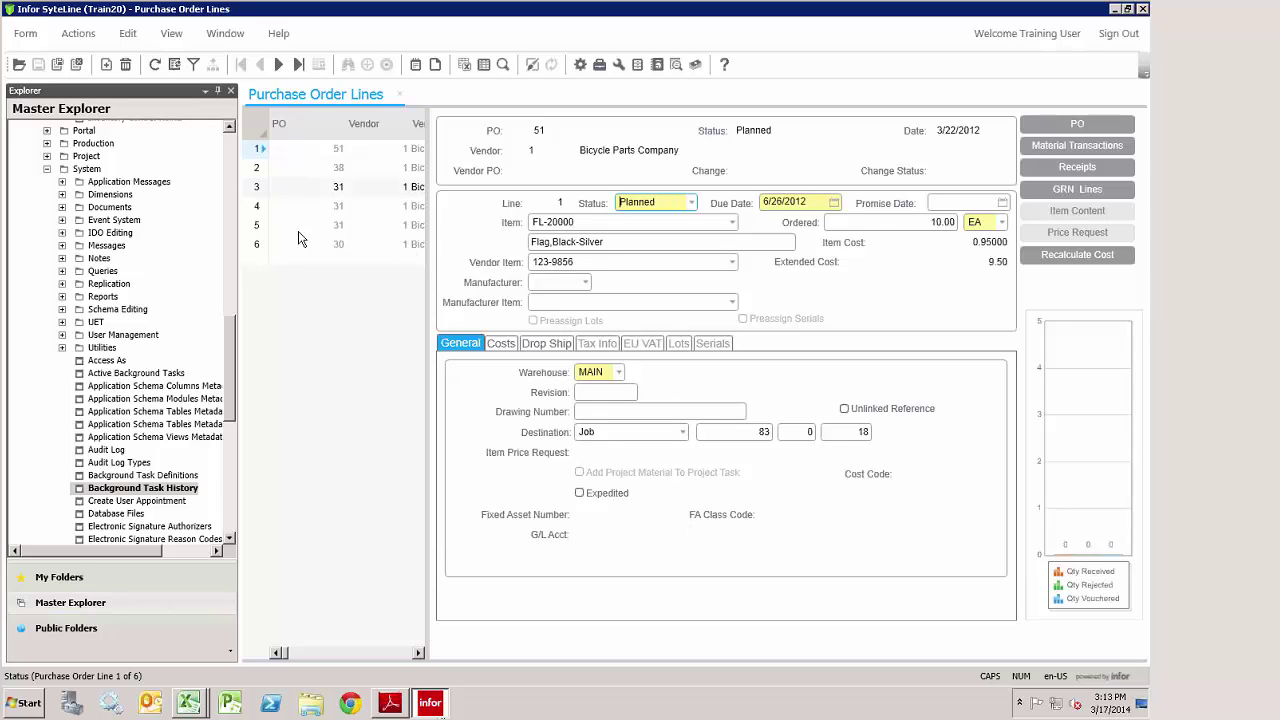
key("ctrl+u")
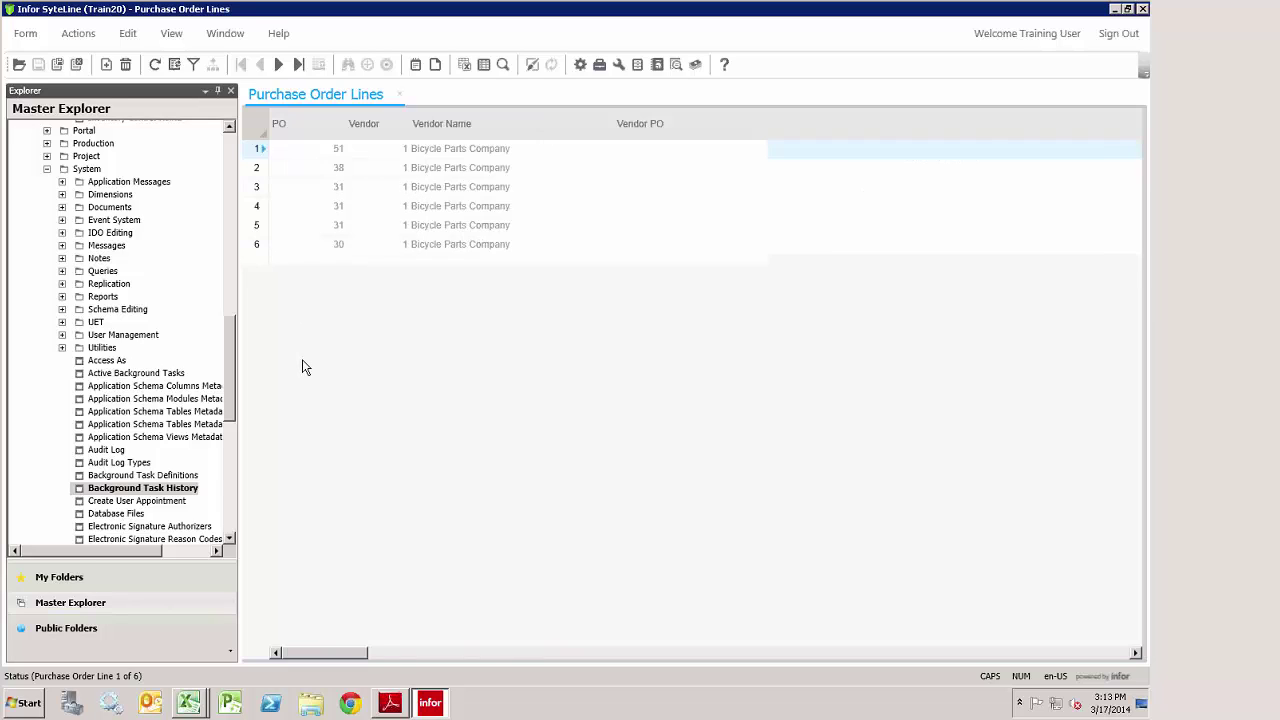
- Select the whole collection of purchase order lines in the grid, and select the third line on its own
left_click(264, 130)
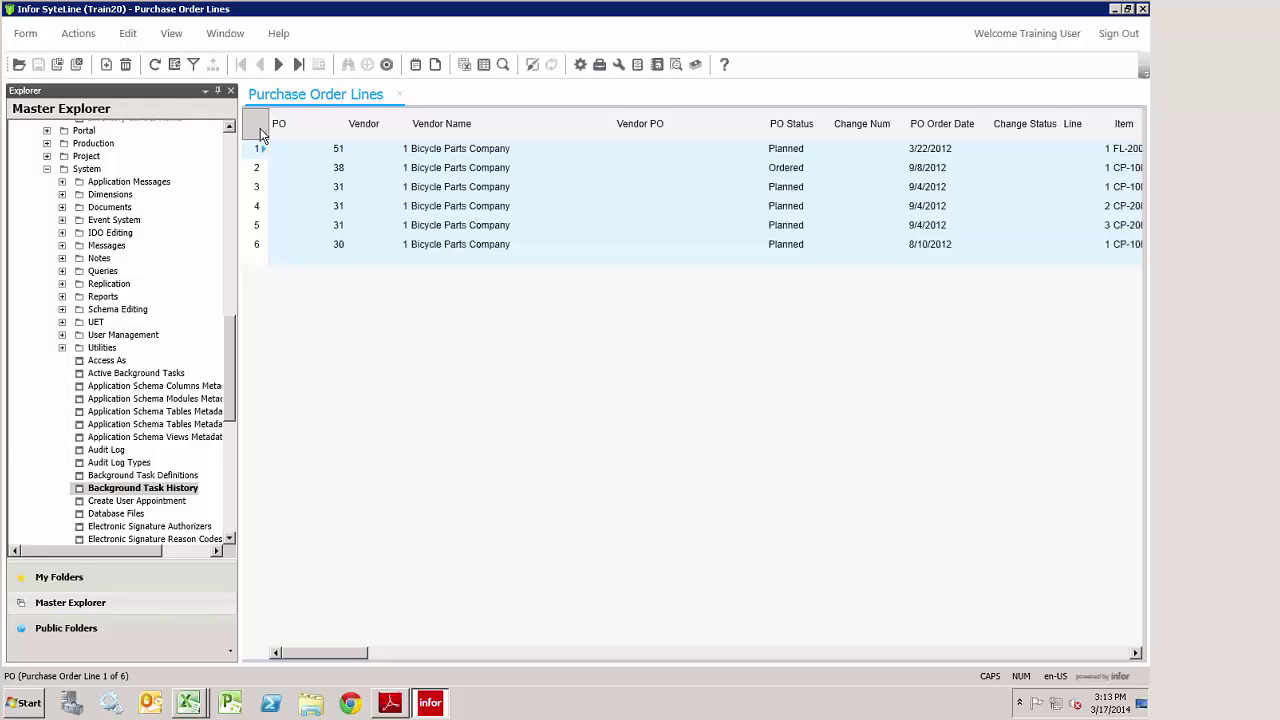
left_click(80, 33)
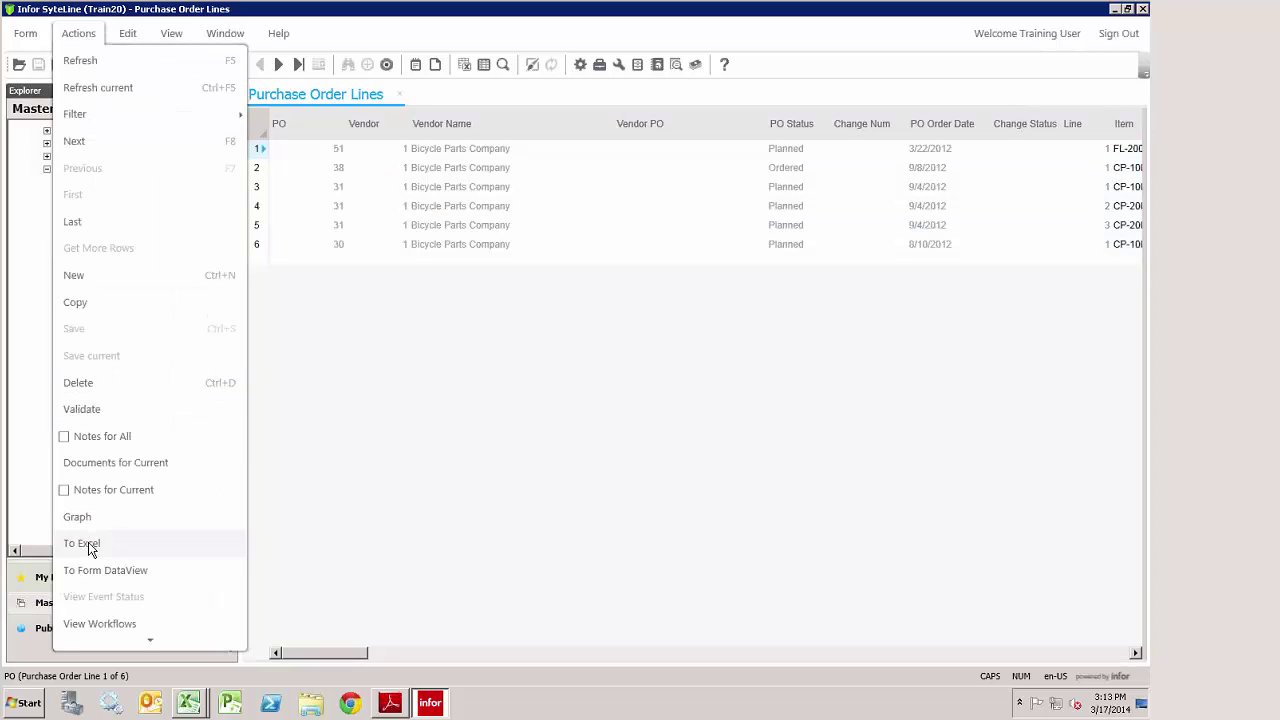
left_click(443, 40)
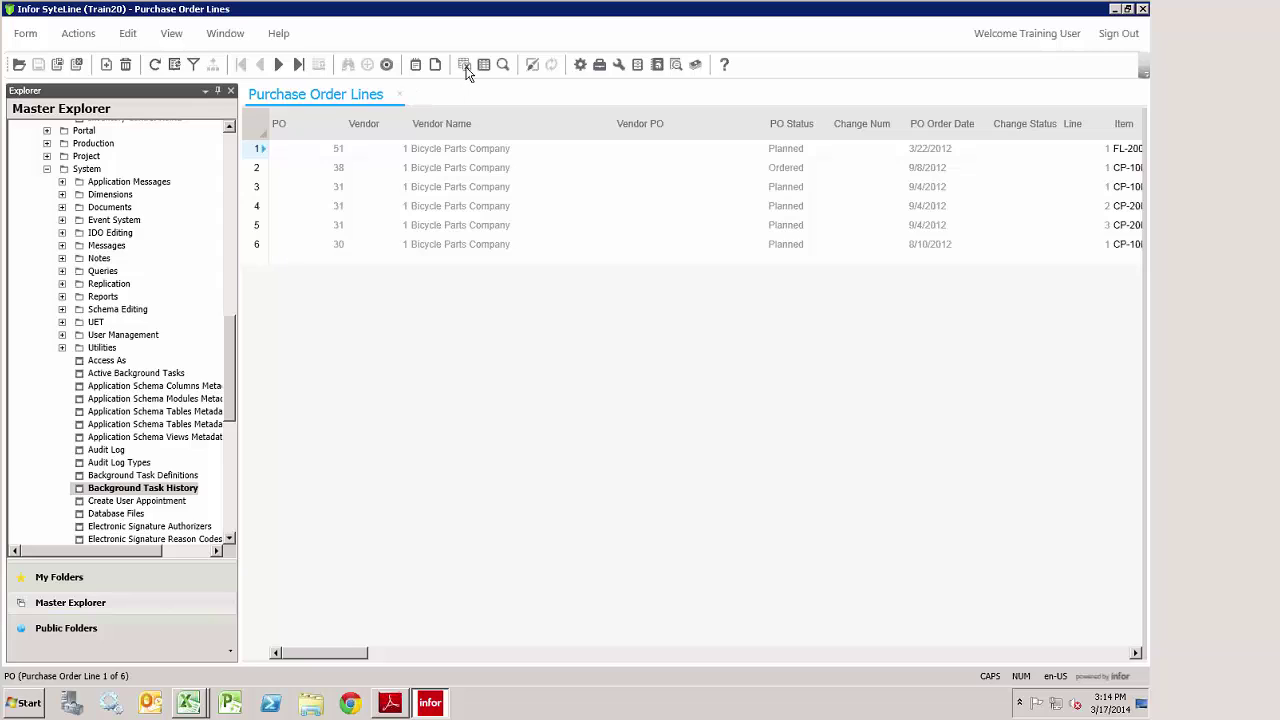
left_click(255, 130)
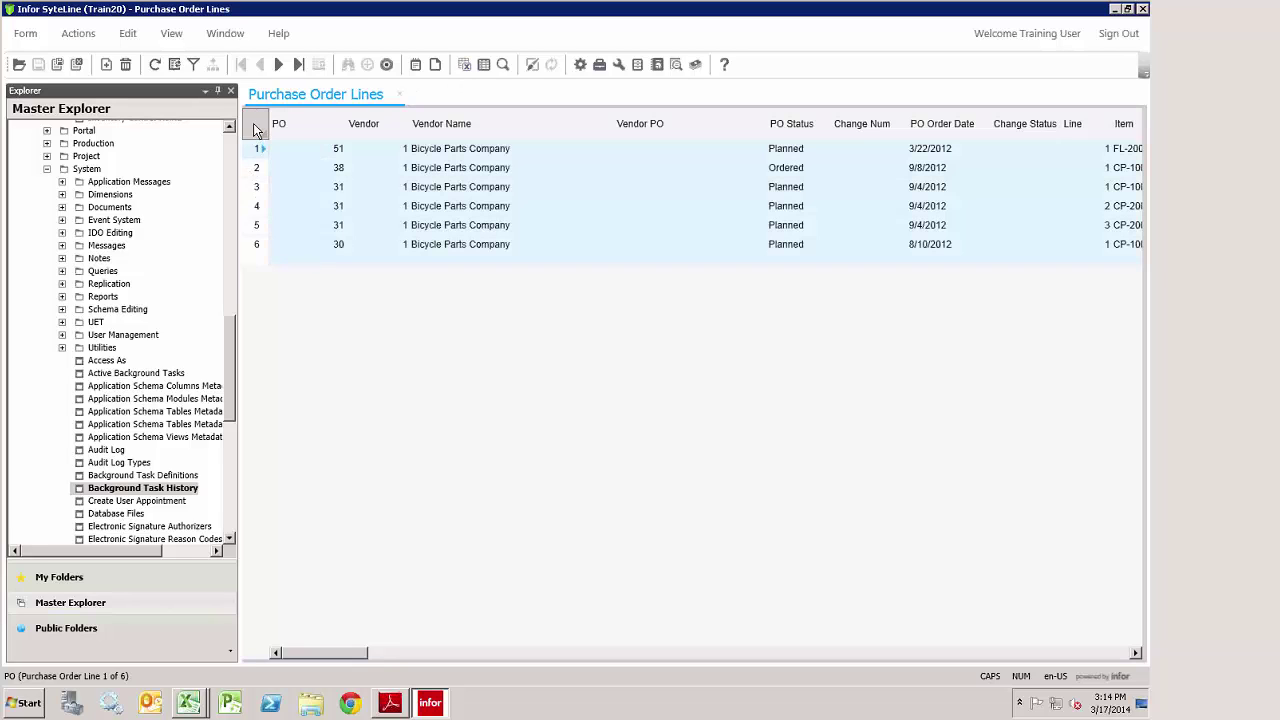
left_click(255, 190)
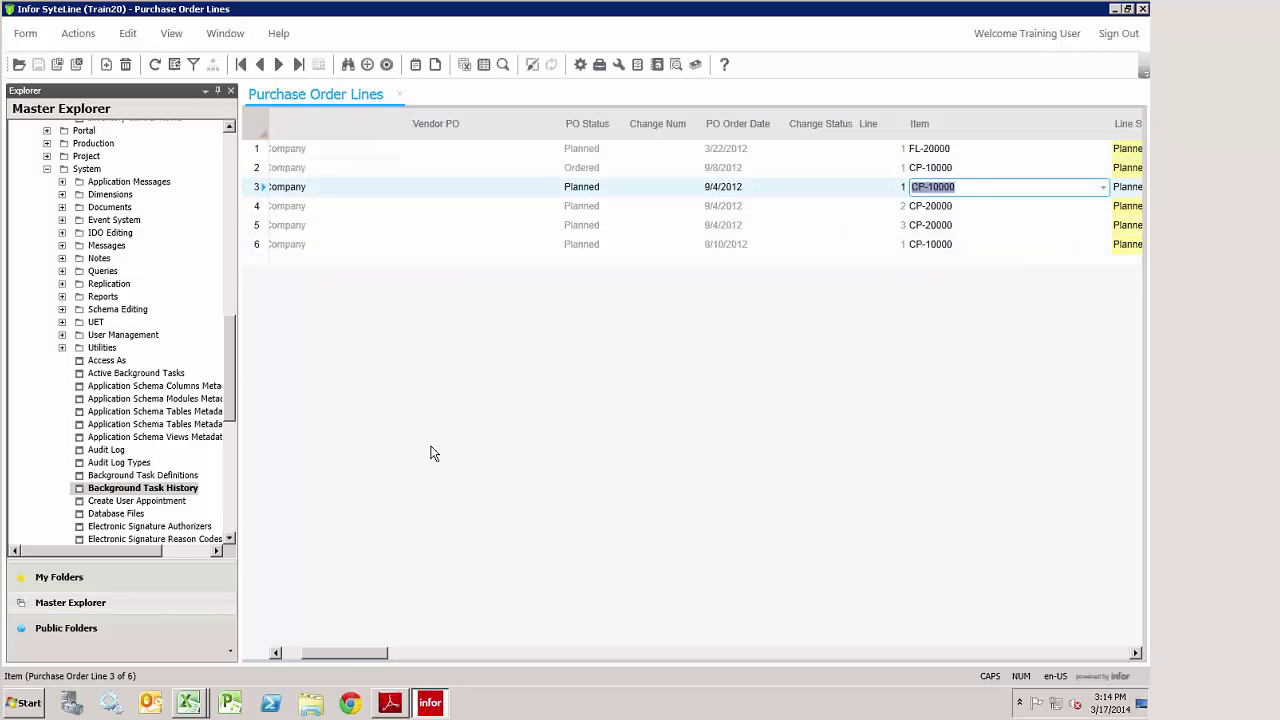
- Export the purchase order lines to Excel, matching the grid's column sequence, and open PurchaseOrderLinesExport3.csv
left_click(465, 66)
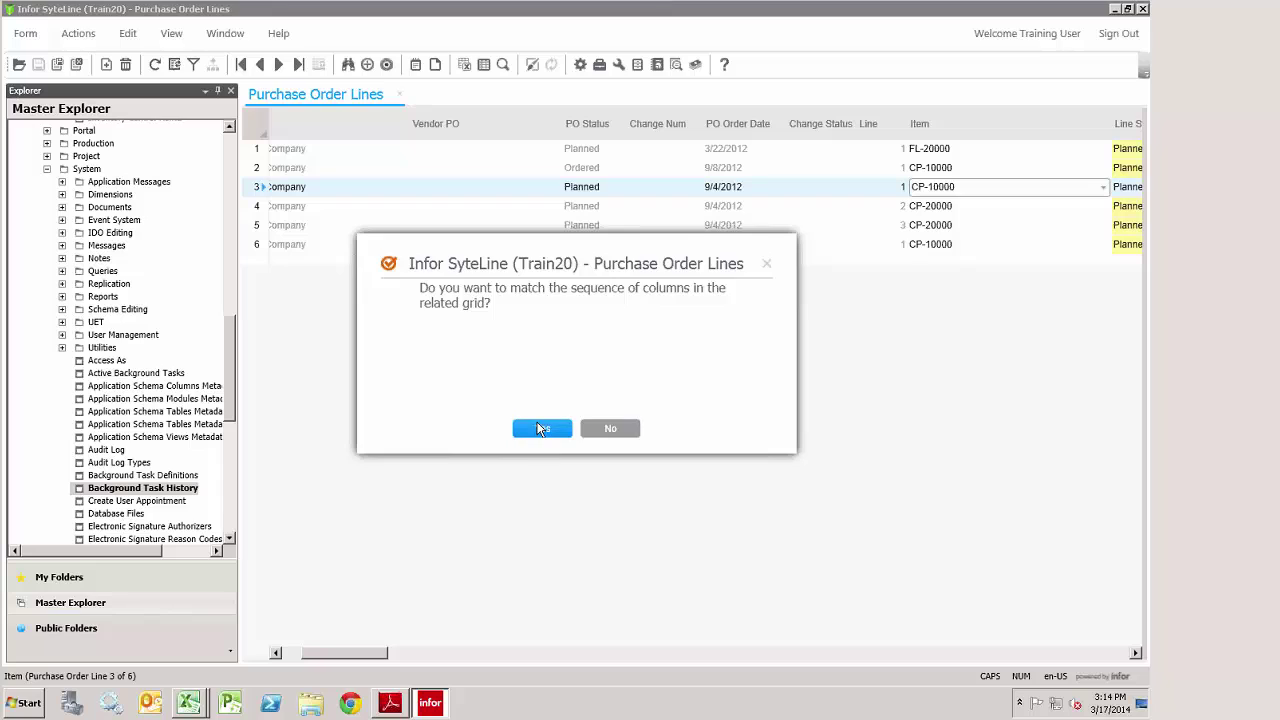
left_click(541, 429)
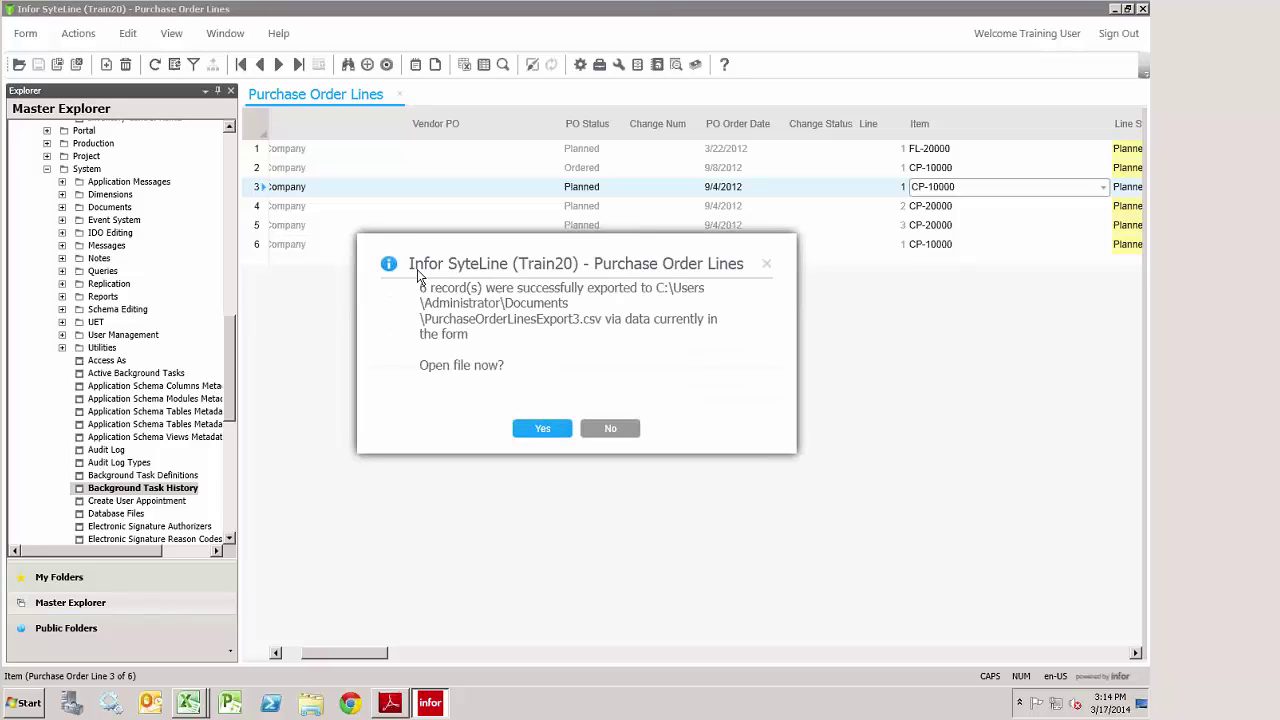
left_click(541, 438)
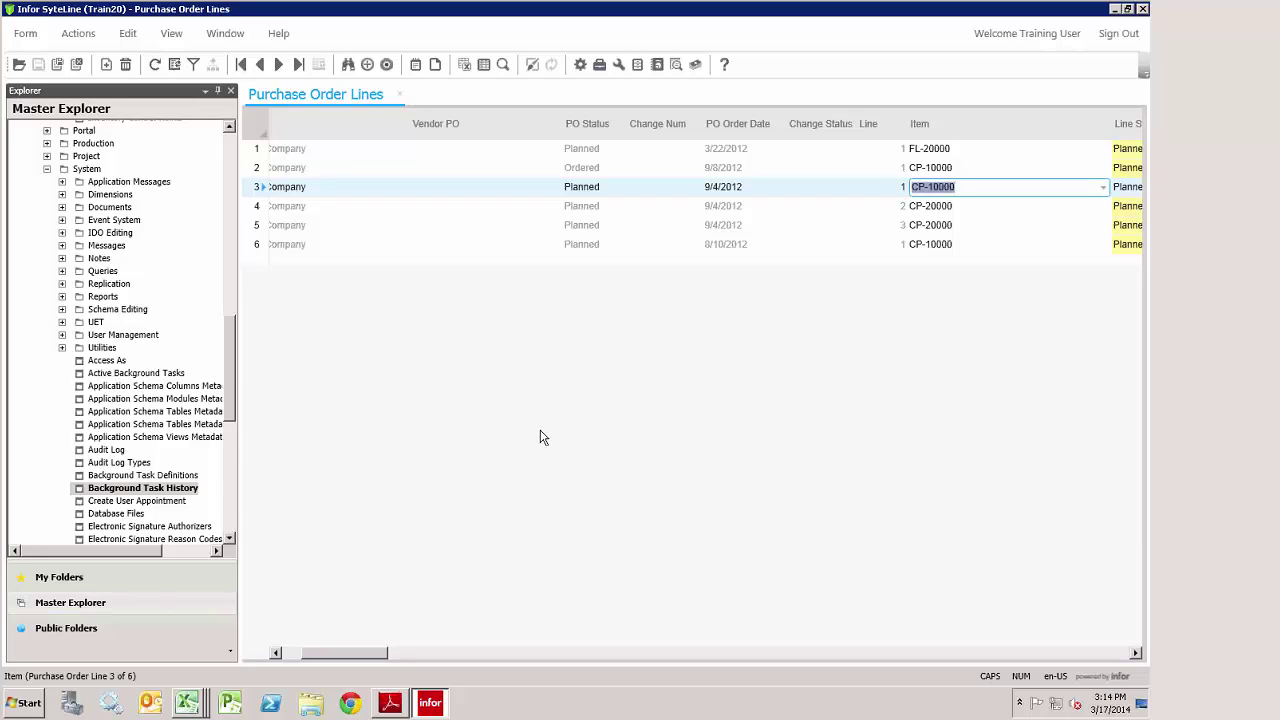
left_click(188, 704)
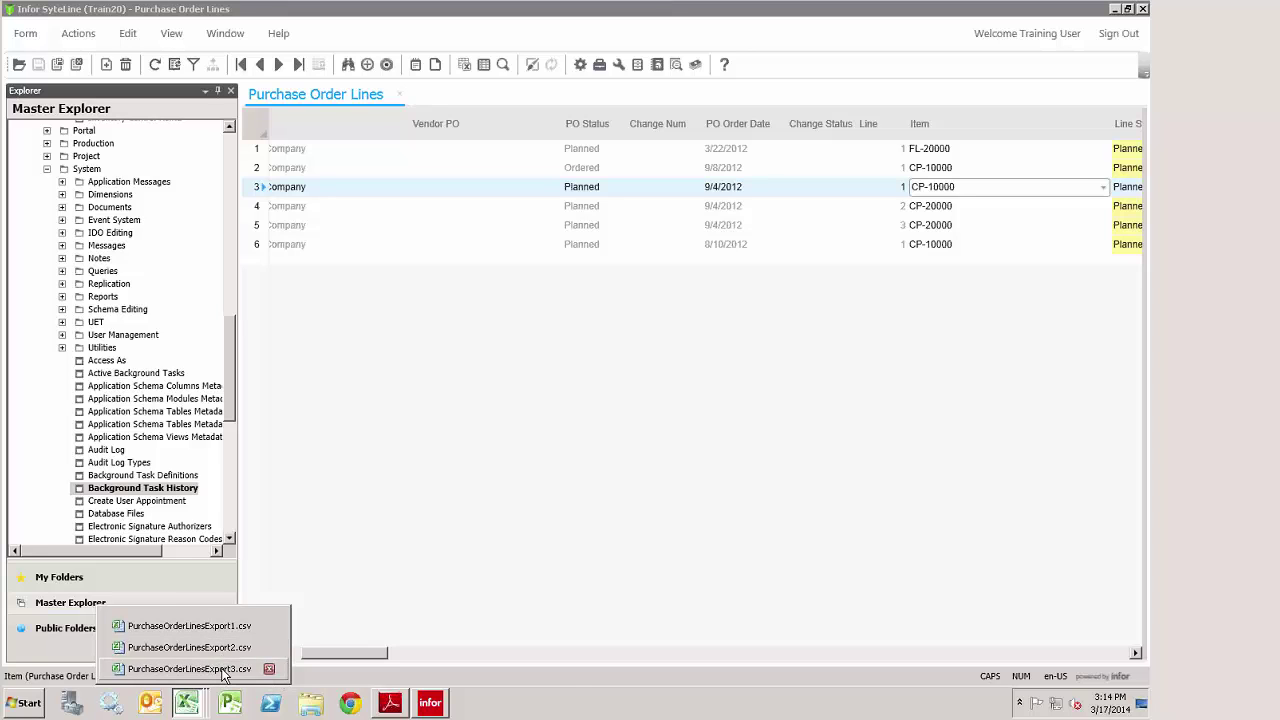
left_click(223, 673)
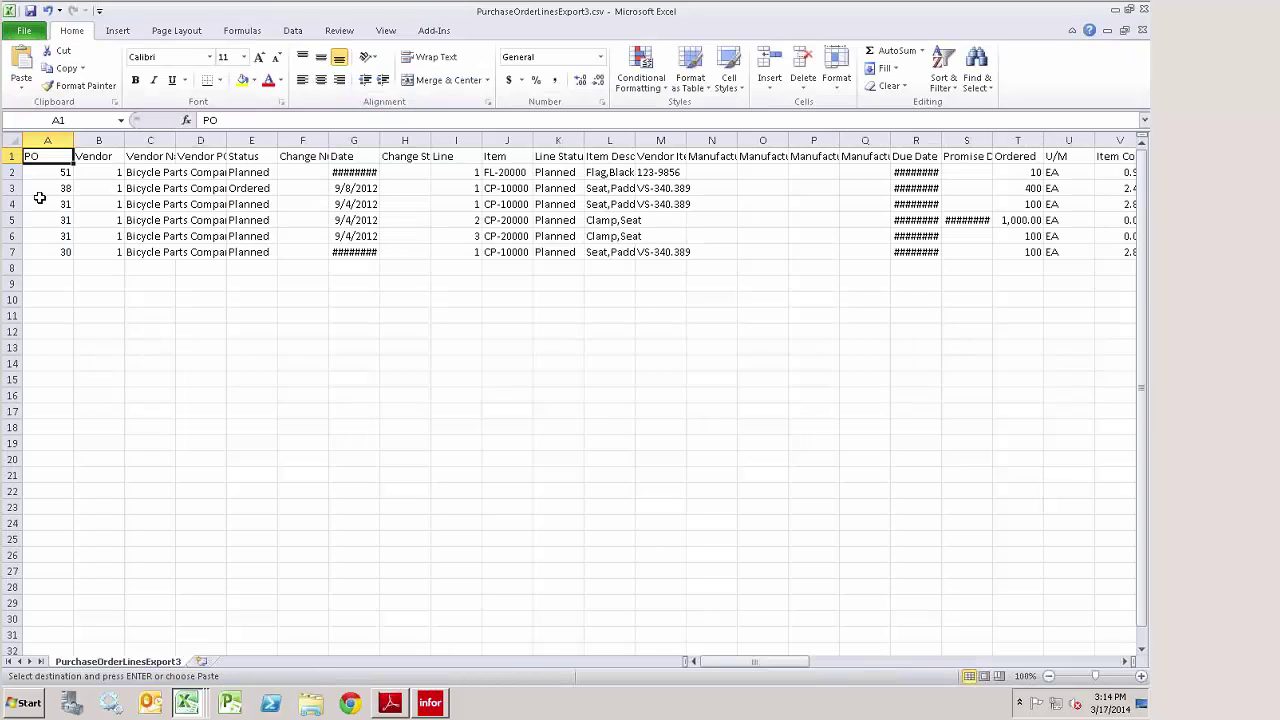
- Check the PO, Vendor and Line Status values of all exported lines in the spreadsheet
left_click(55, 177)
left_click(56, 188)
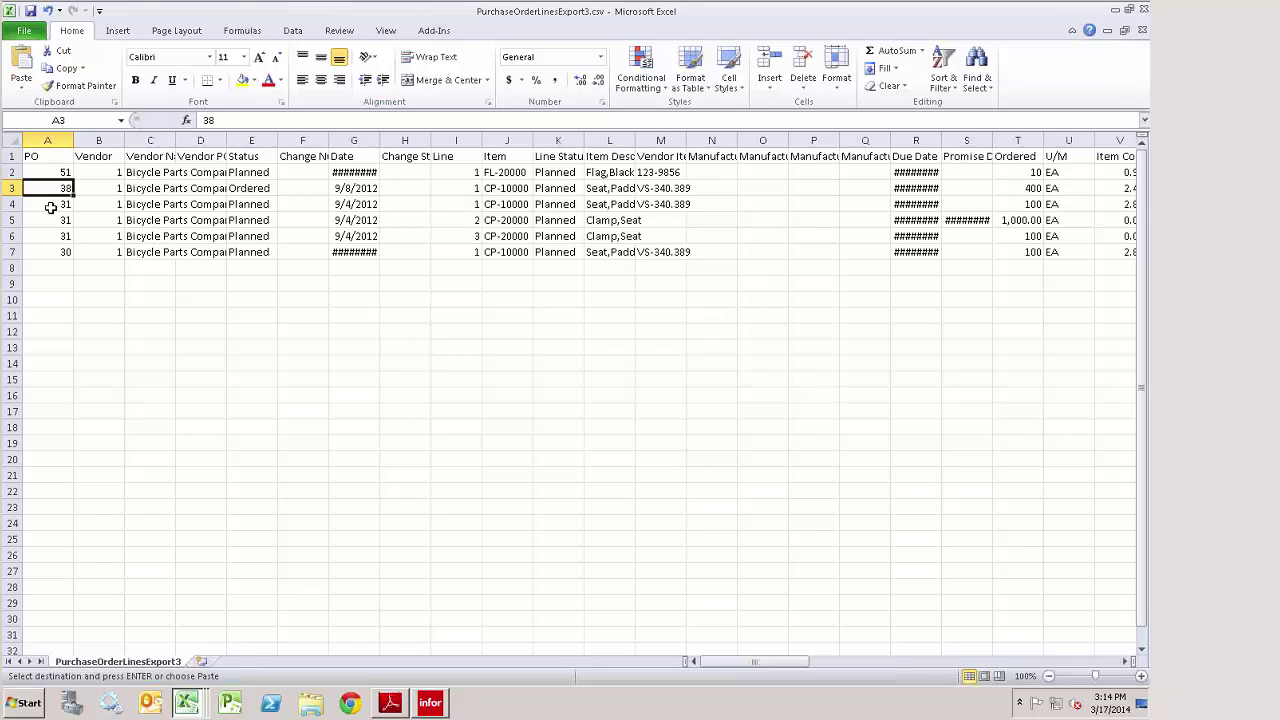
left_click(50, 206)
left_click(46, 222)
left_click(43, 238)
left_click(42, 254)
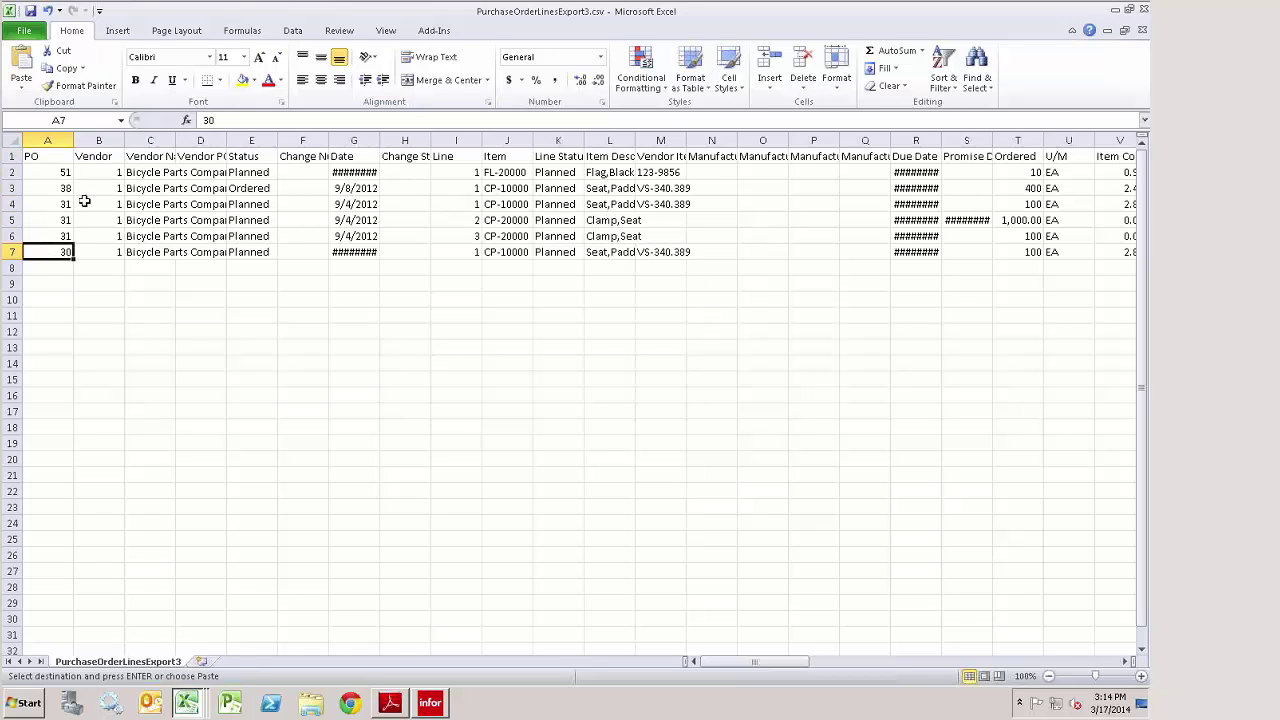
left_click_drag(100, 174, 100, 252)
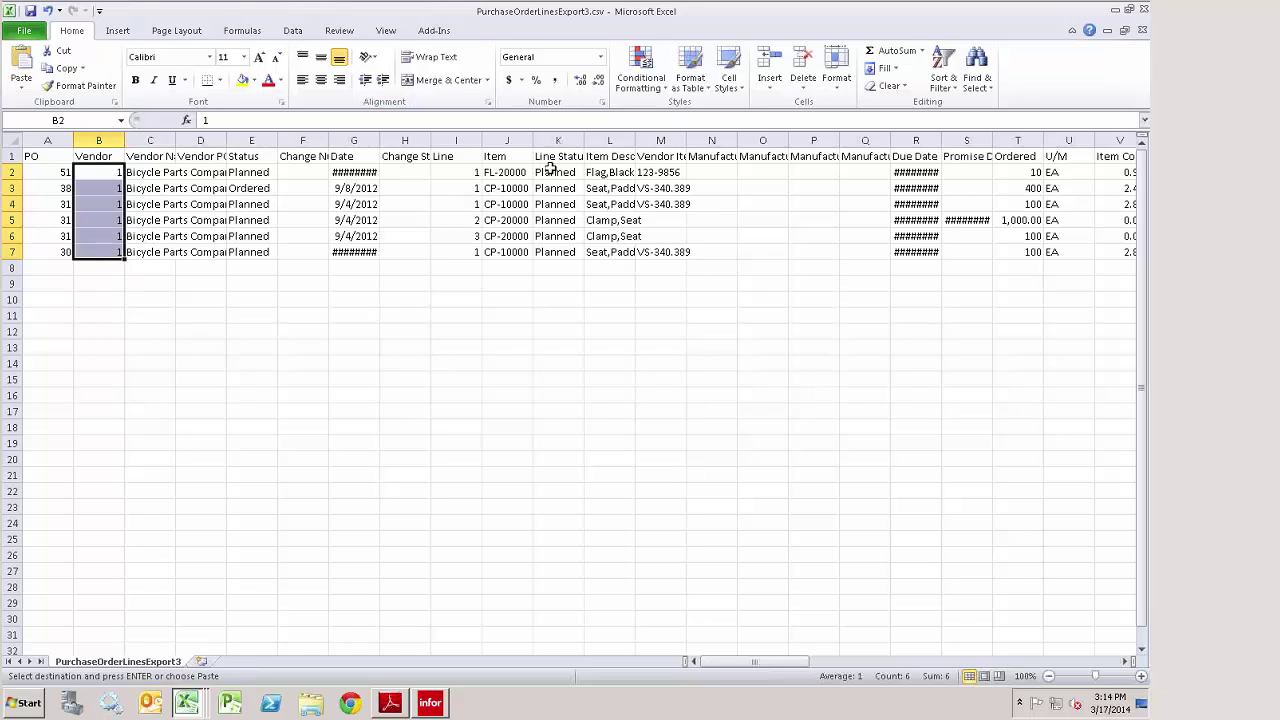
left_click_drag(550, 172, 558, 252)
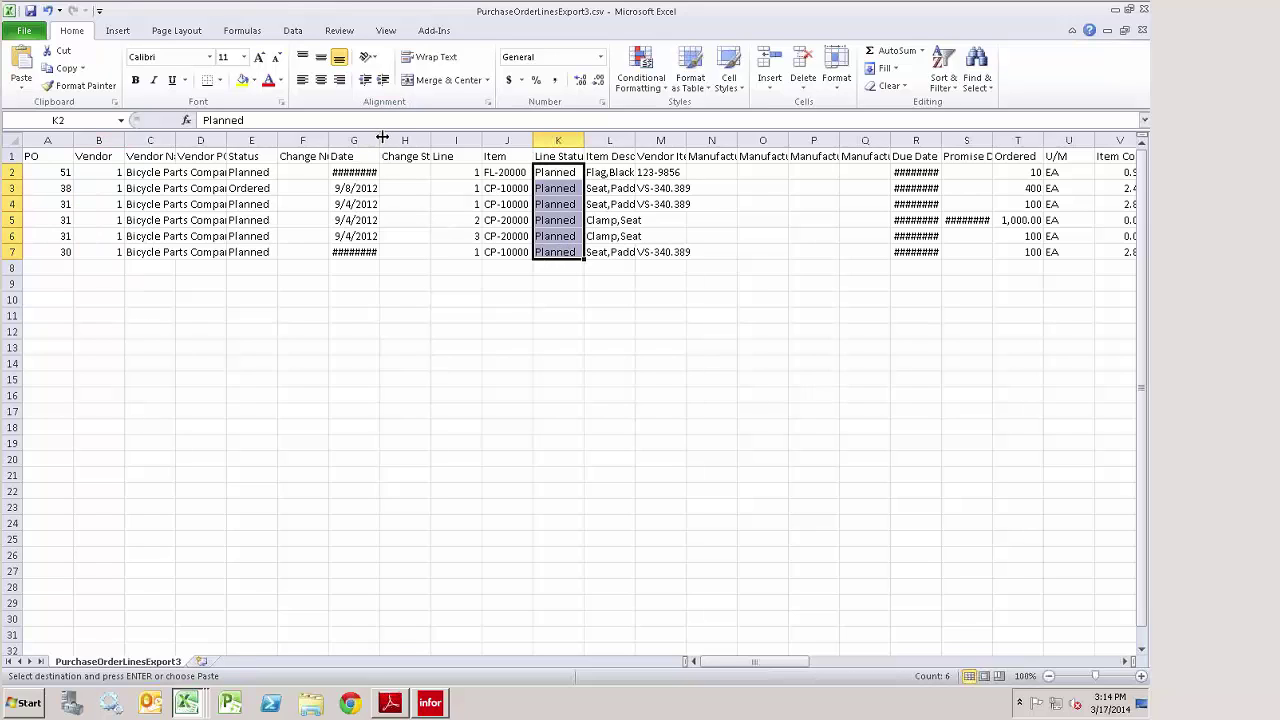
- Widen the Date, Due Date and Promise Date columns to fit their contents
double_click(381, 138)
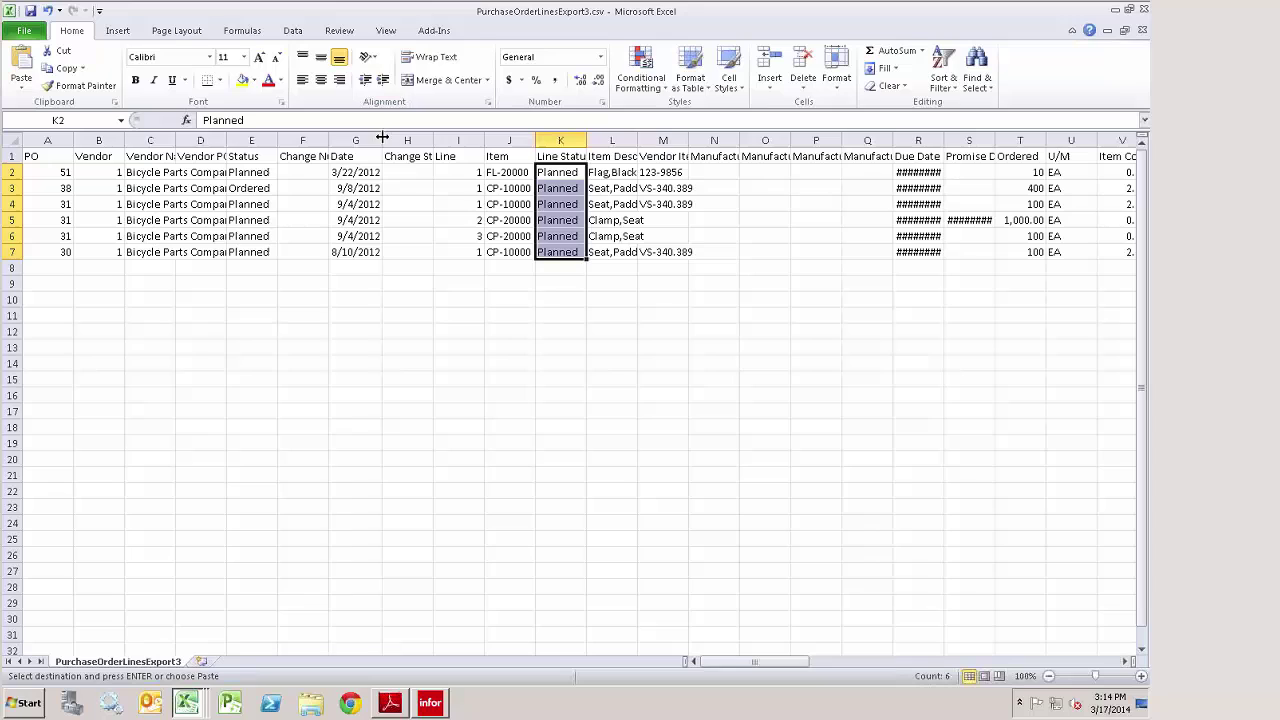
double_click(942, 140)
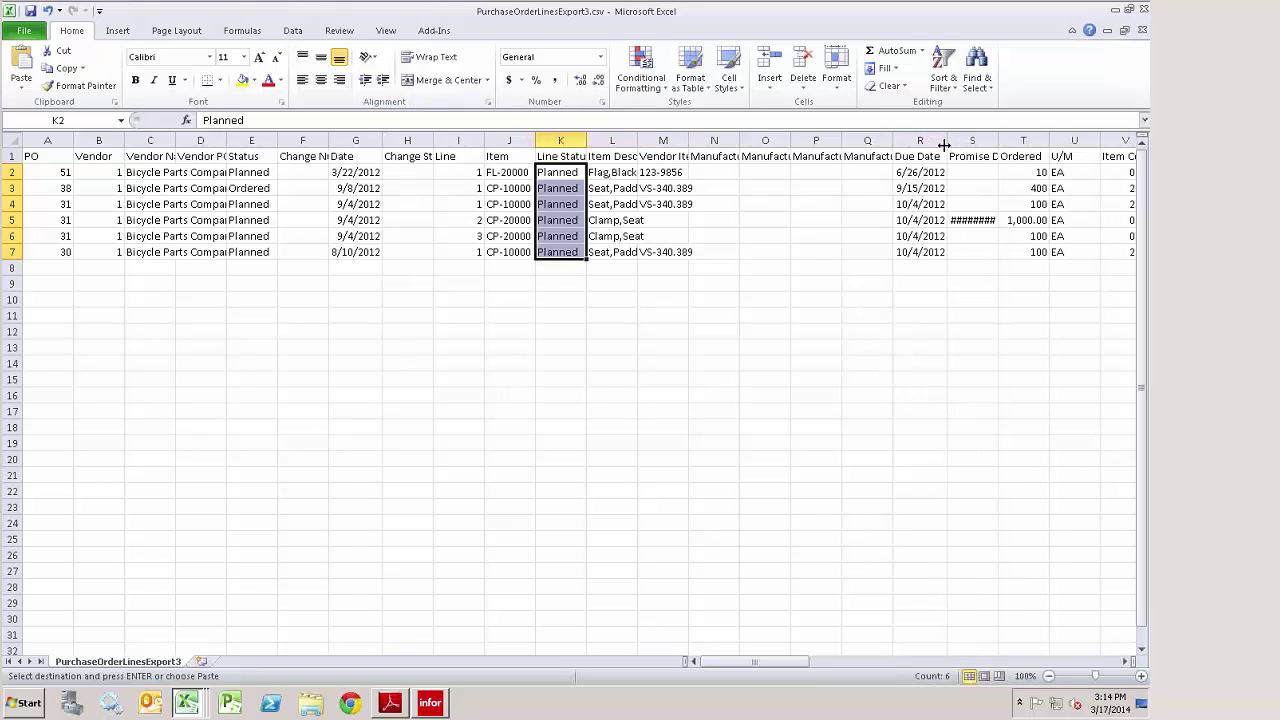
double_click(1002, 140)
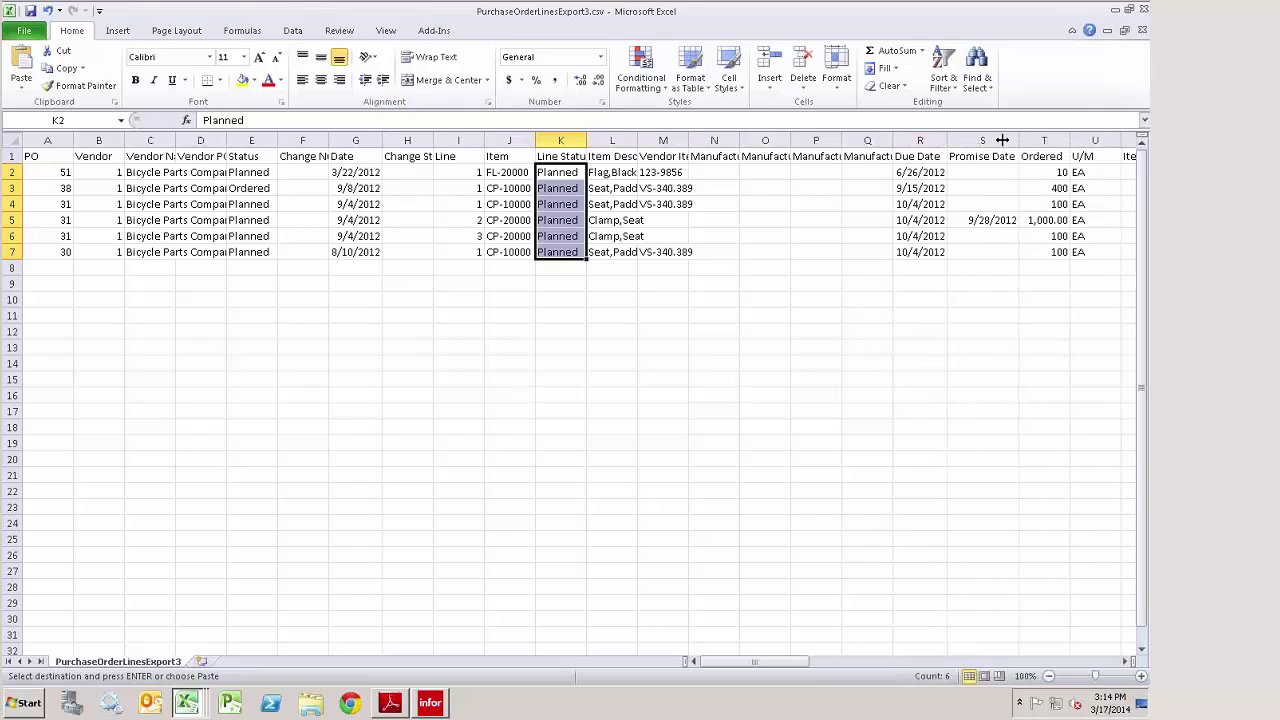
- Examine the vendor name and PO columns of the exported lines
left_click(45, 158)
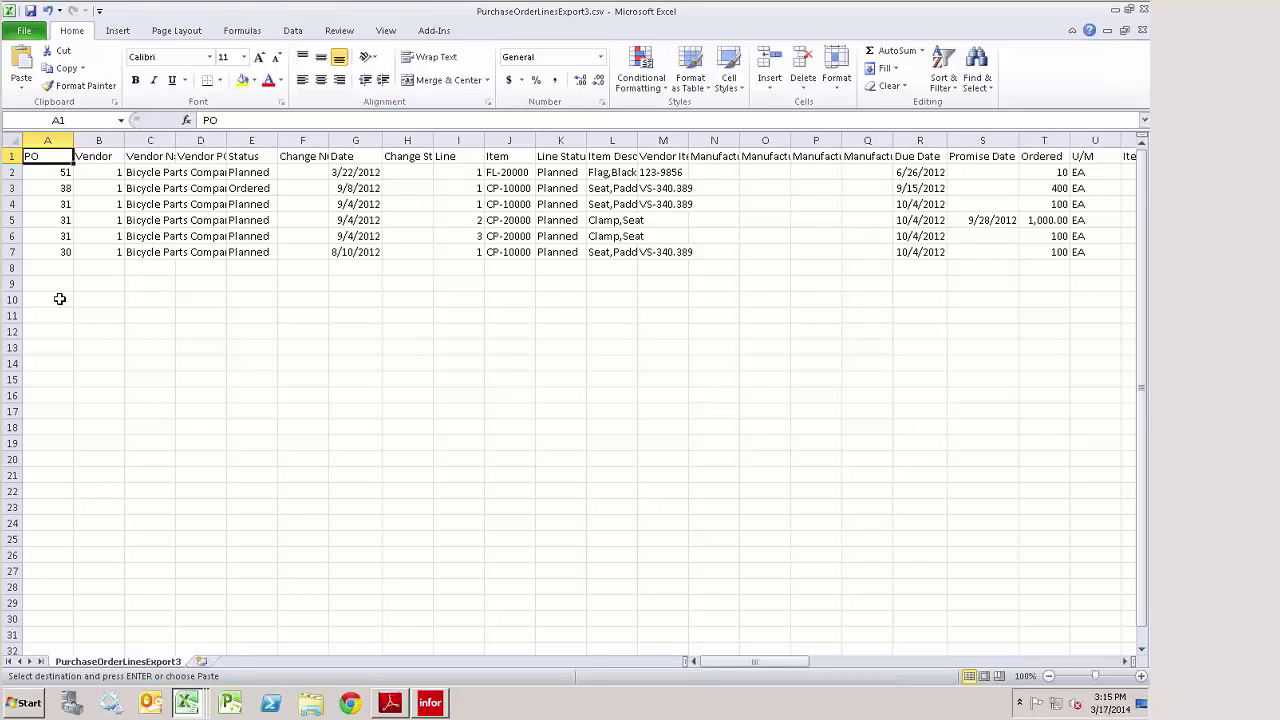
left_click_drag(147, 172, 147, 253)
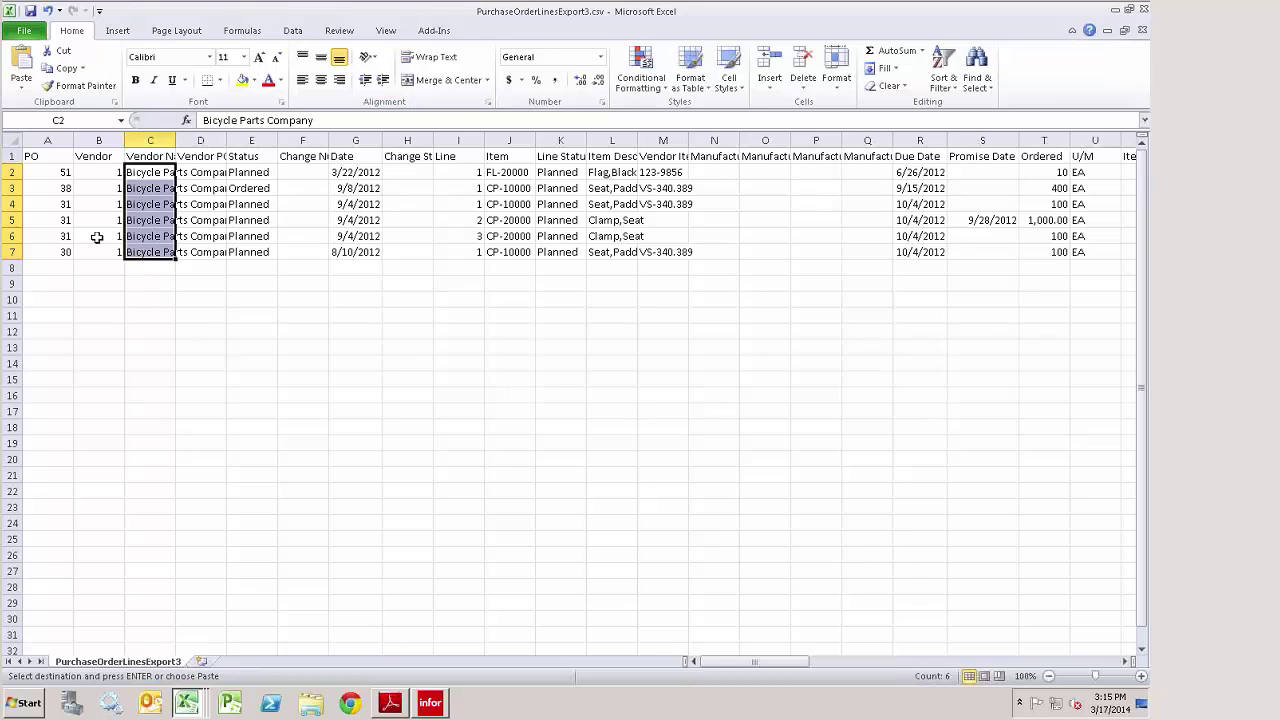
left_click_drag(45, 172, 48, 252)
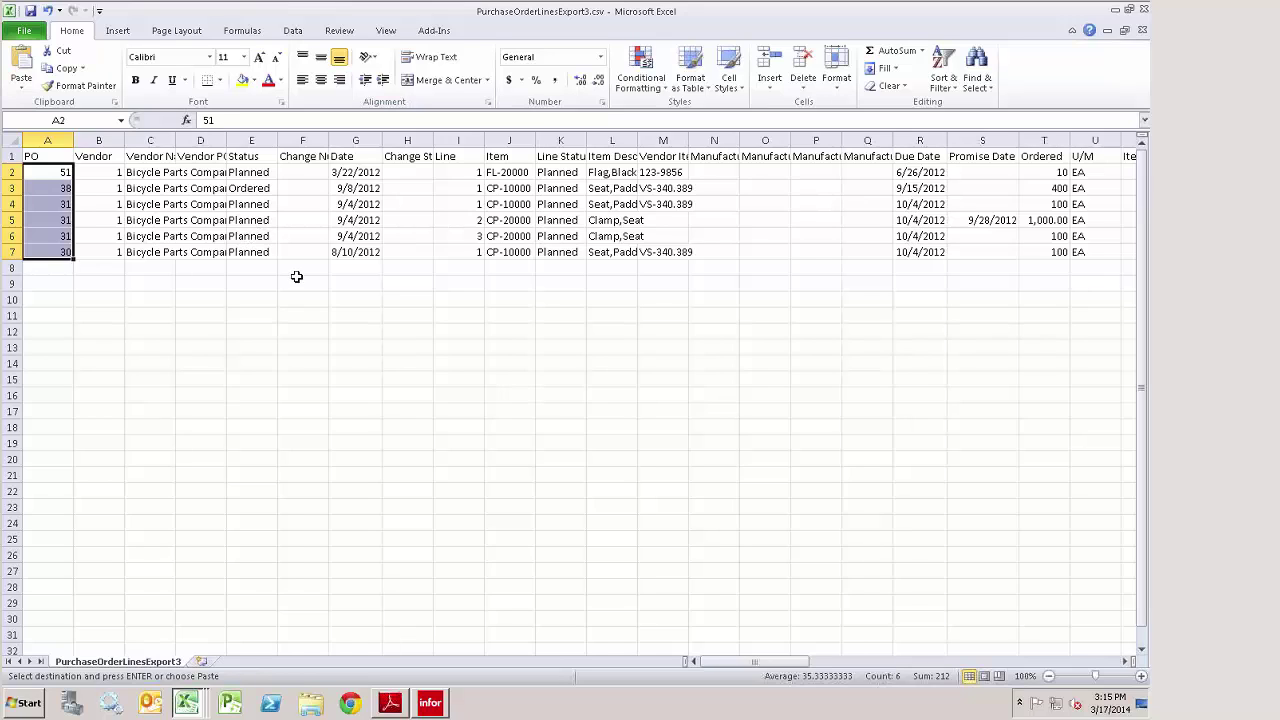
left_click(217, 258)
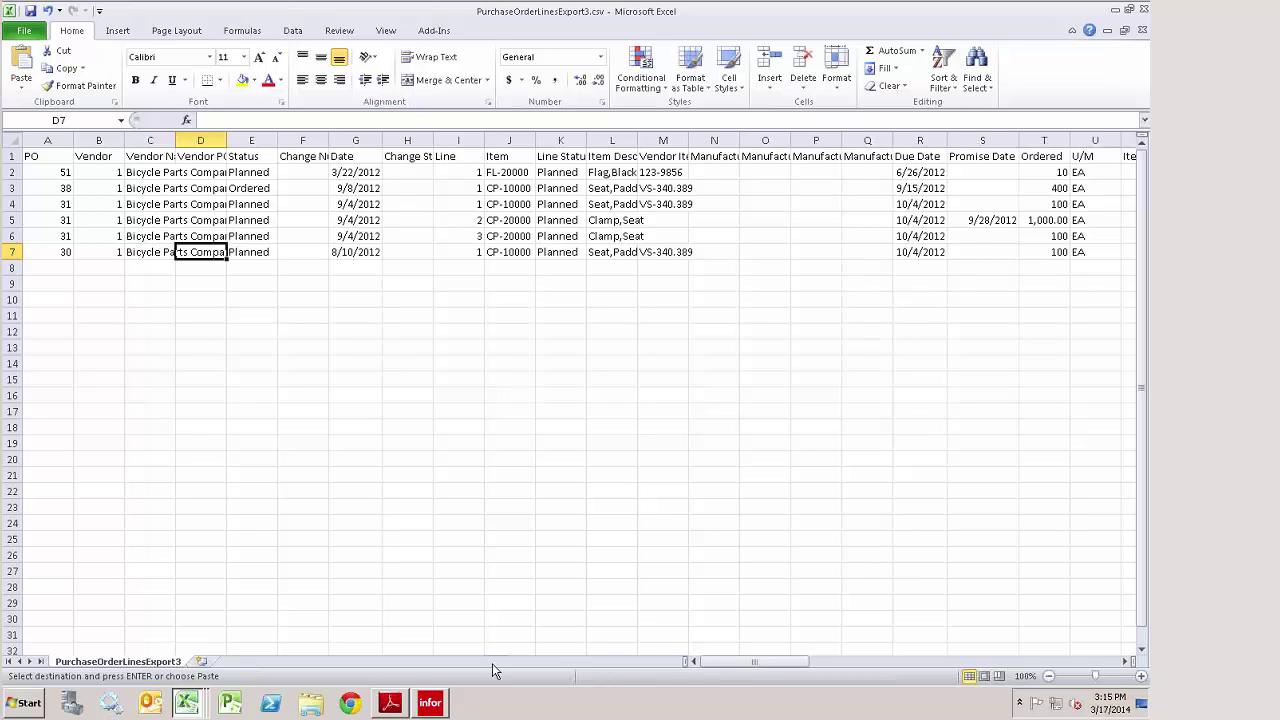
- Switch to the workbook PDF and review the Paste Overwrite from Excel steps of Exercise 2.6
left_click(430, 703)
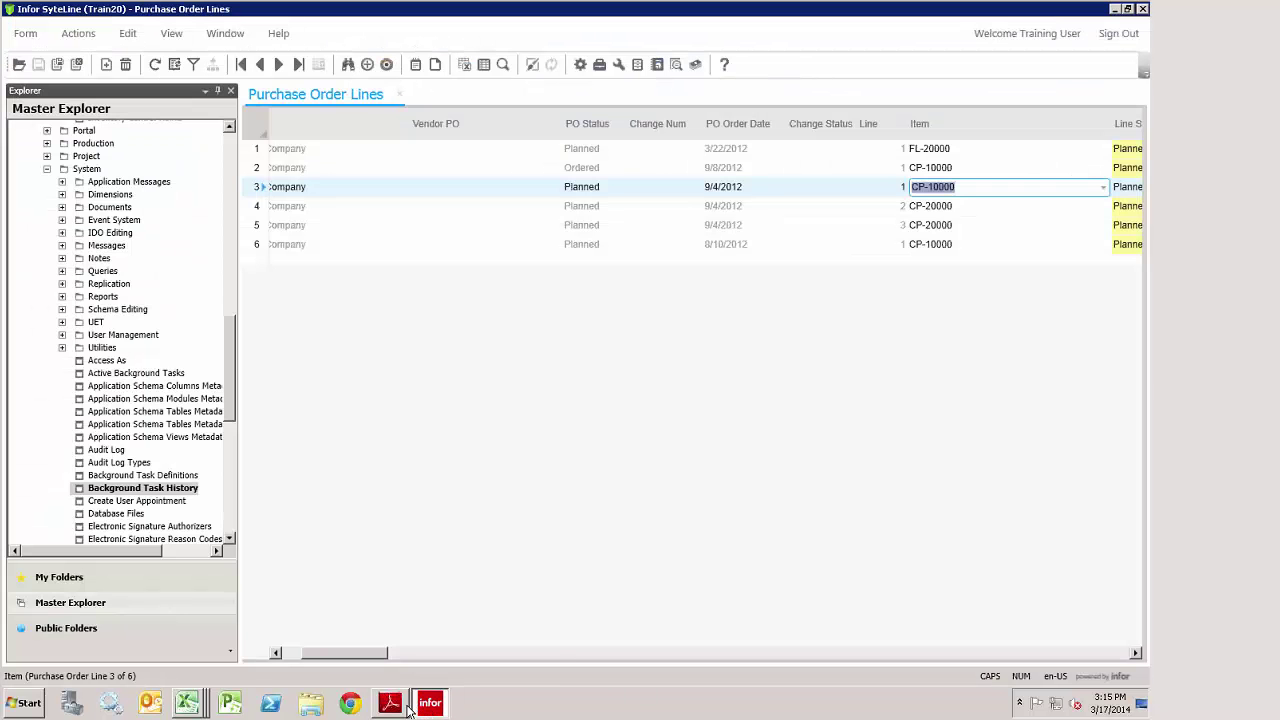
left_click(398, 712)
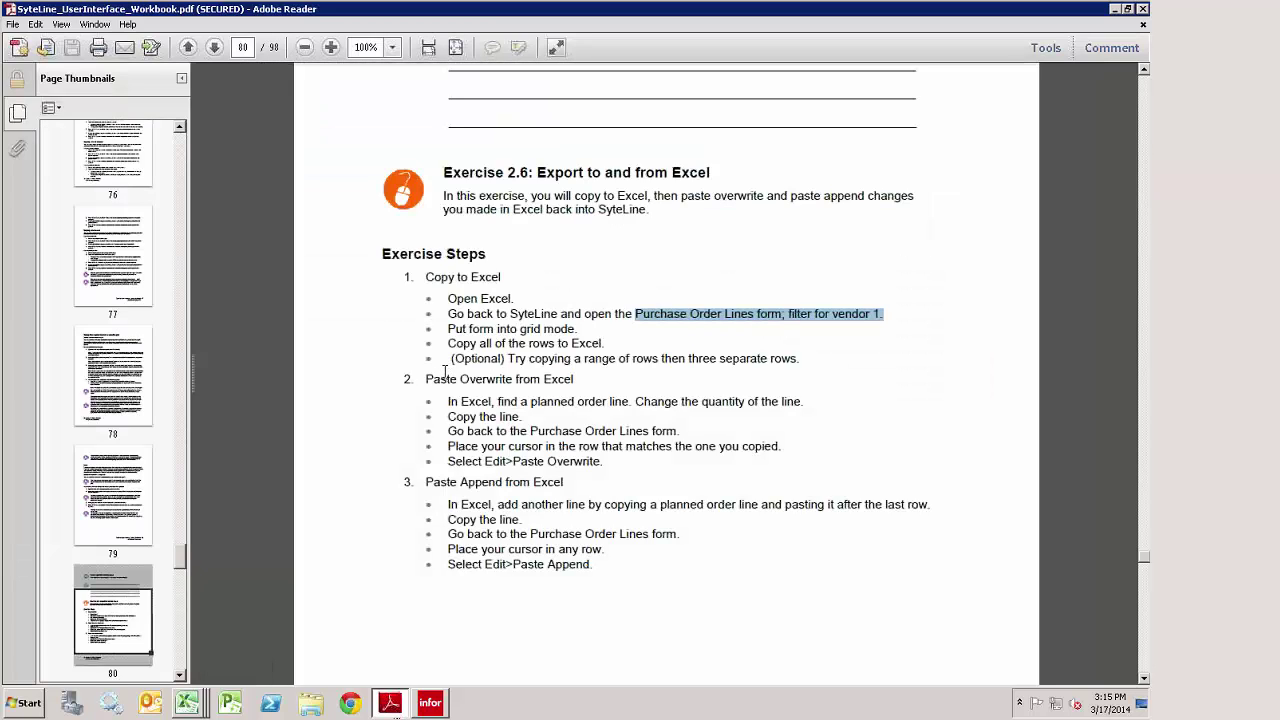
left_click_drag(444, 374, 580, 376)
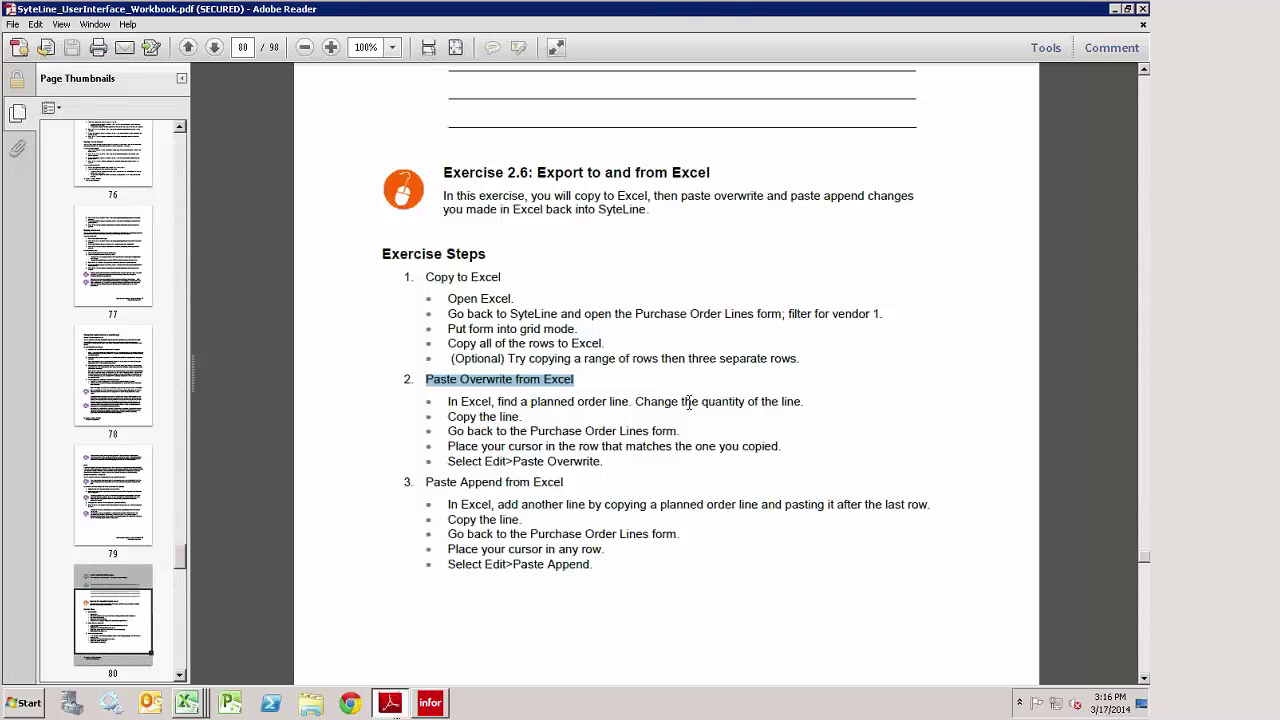
left_click_drag(682, 402, 798, 418)
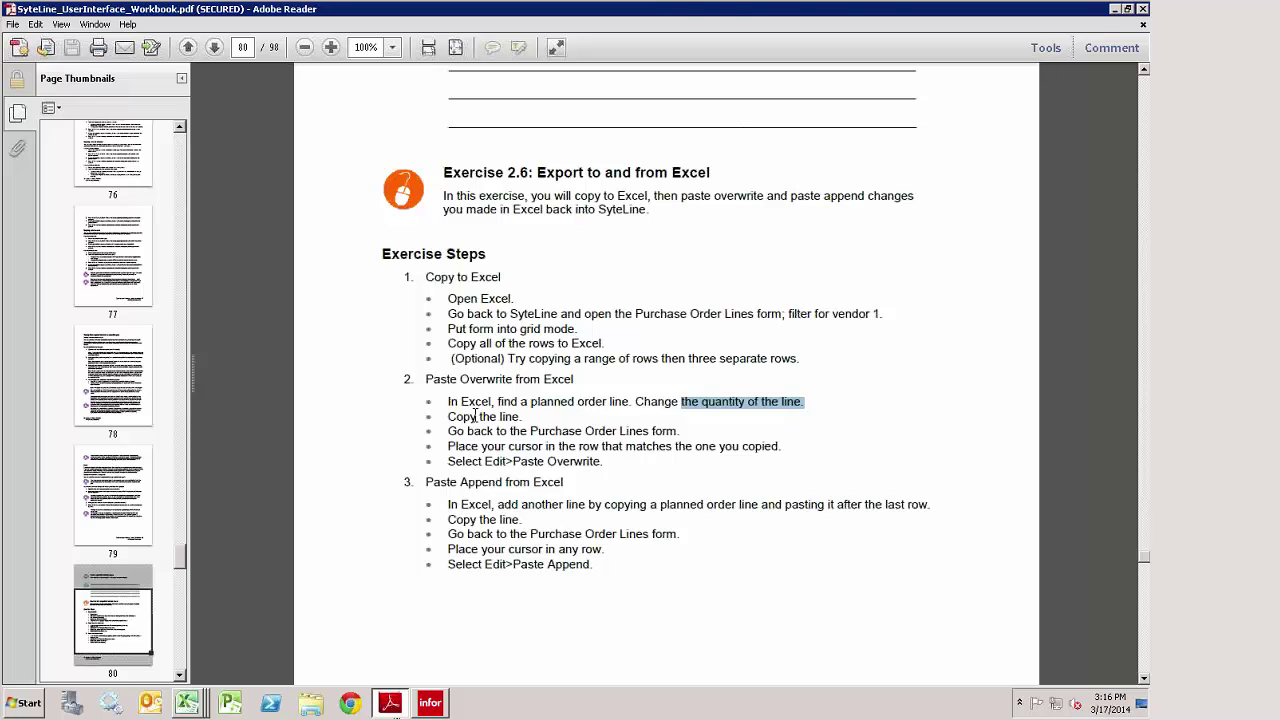
left_click_drag(447, 418, 638, 436)
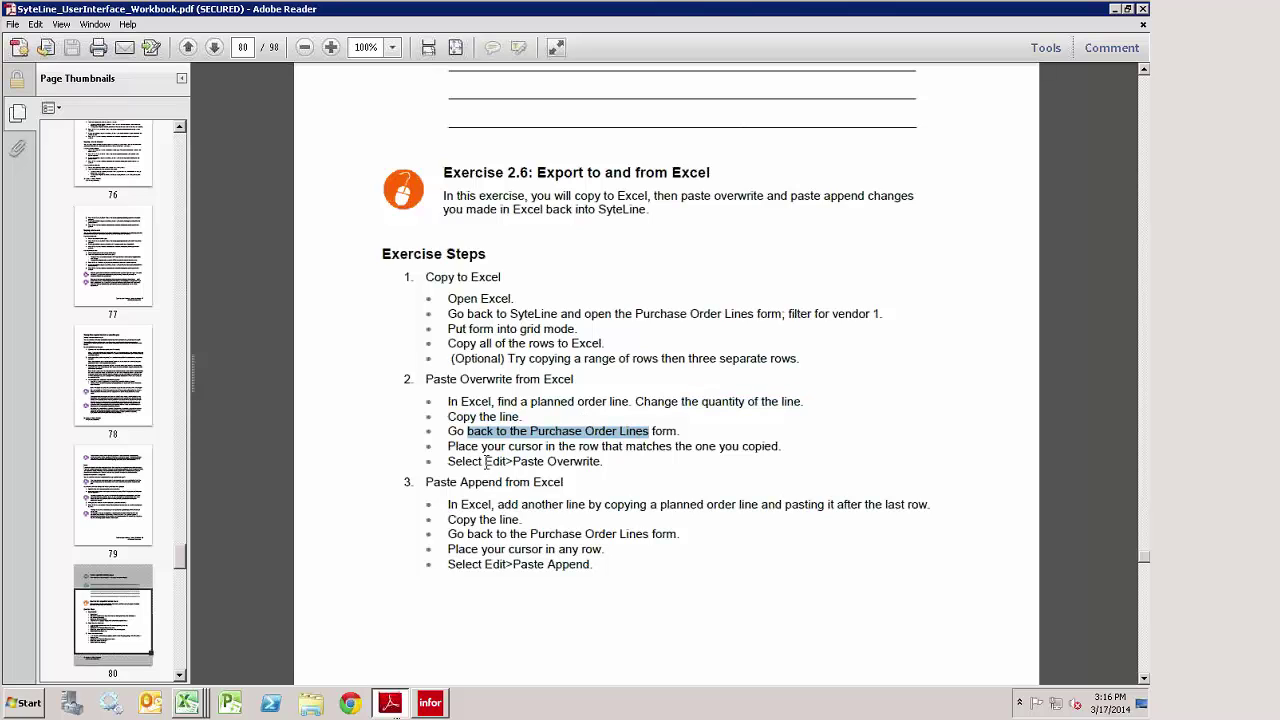
left_click_drag(448, 461, 544, 462)
- Return to PurchaseOrderLinesExport3.csv in Excel and set the Ordered quantity of the last line, row 7, to 127
left_click(433, 704)
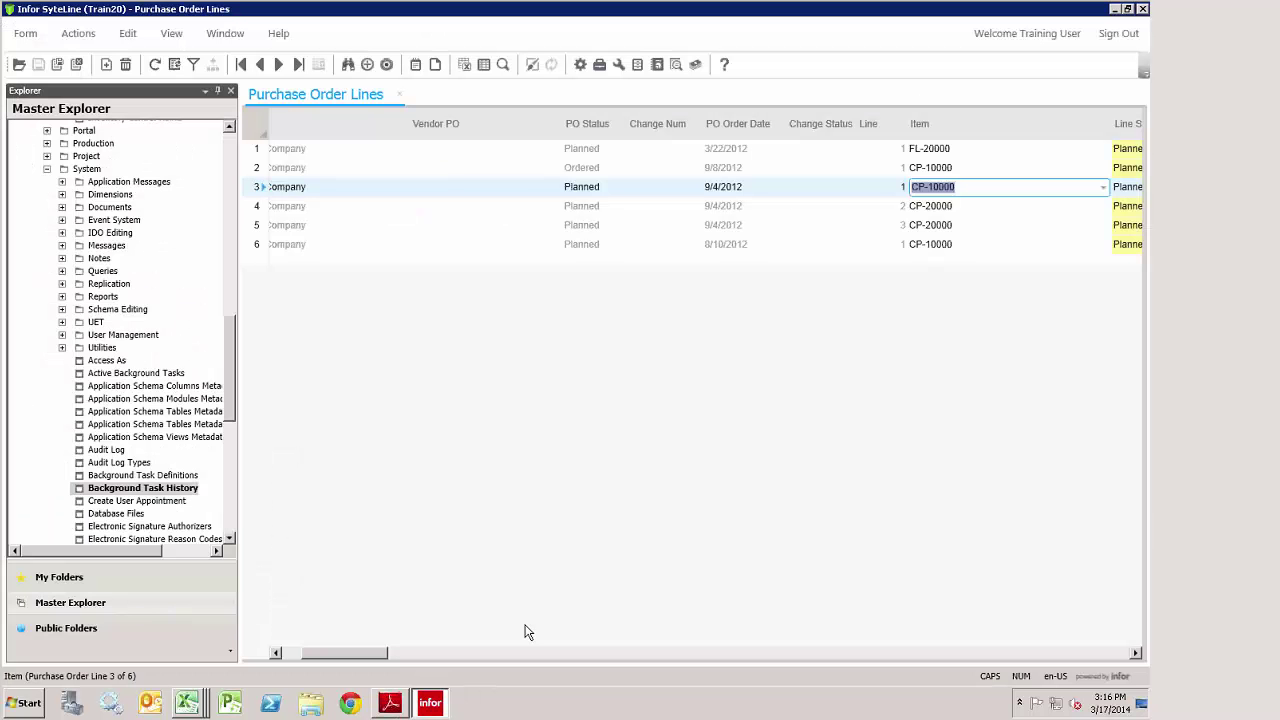
mouse_move(230, 705)
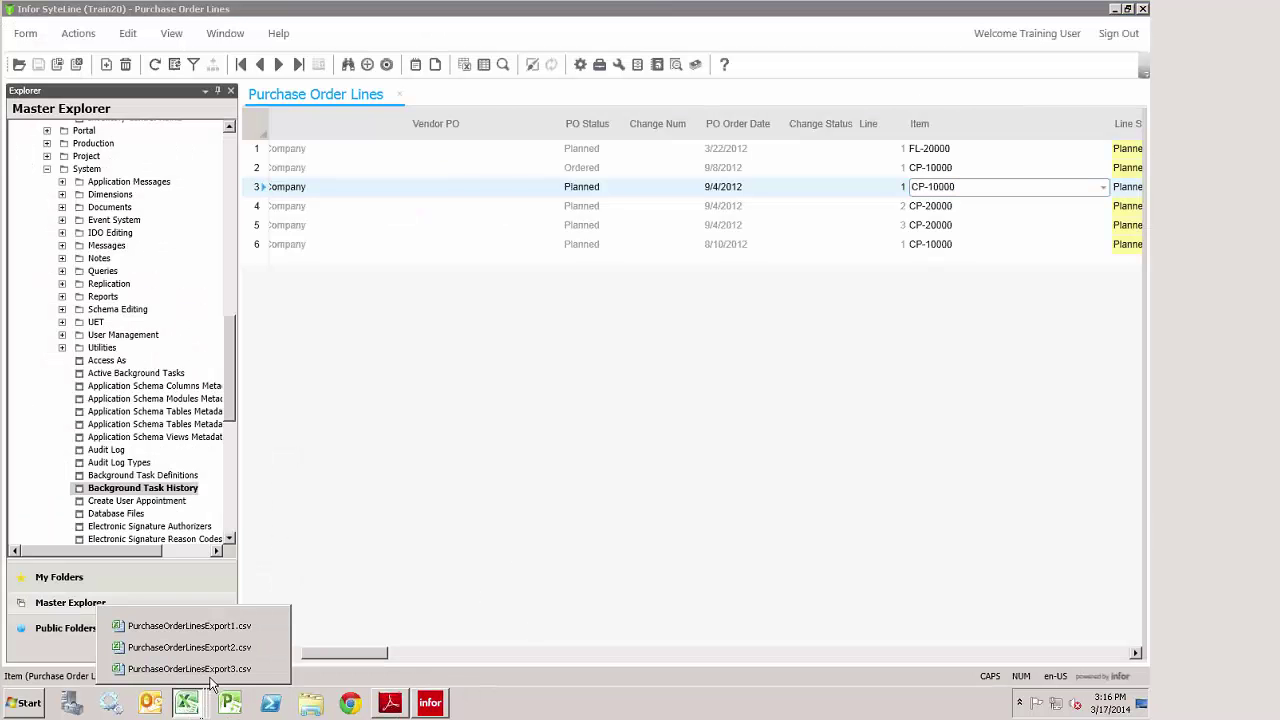
left_click(180, 668)
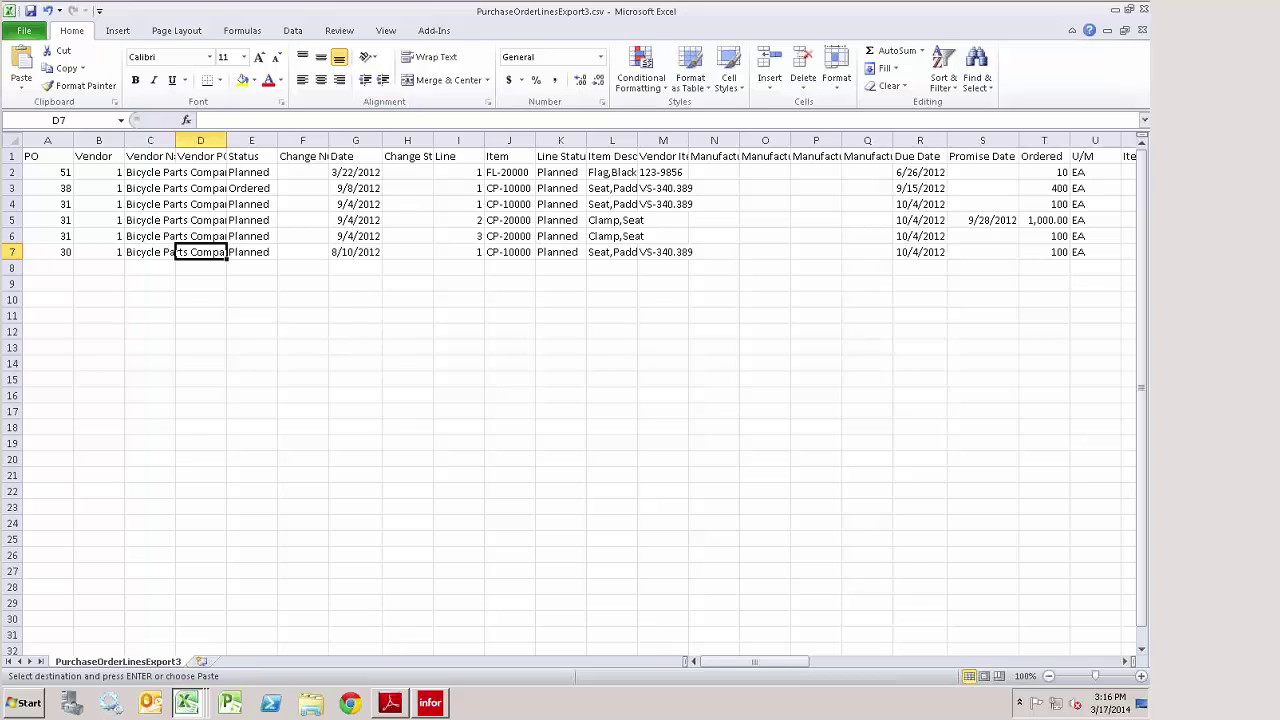
left_click(62, 256)
left_click(96, 255)
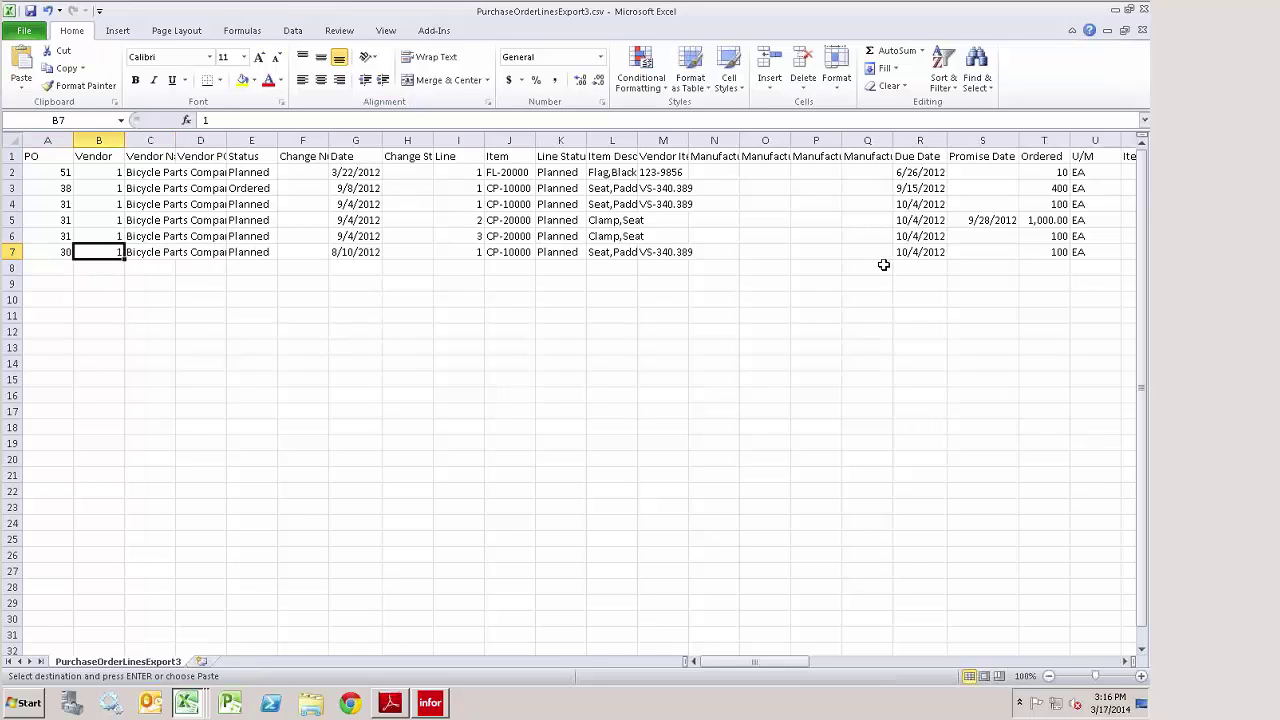
left_click(1048, 256)
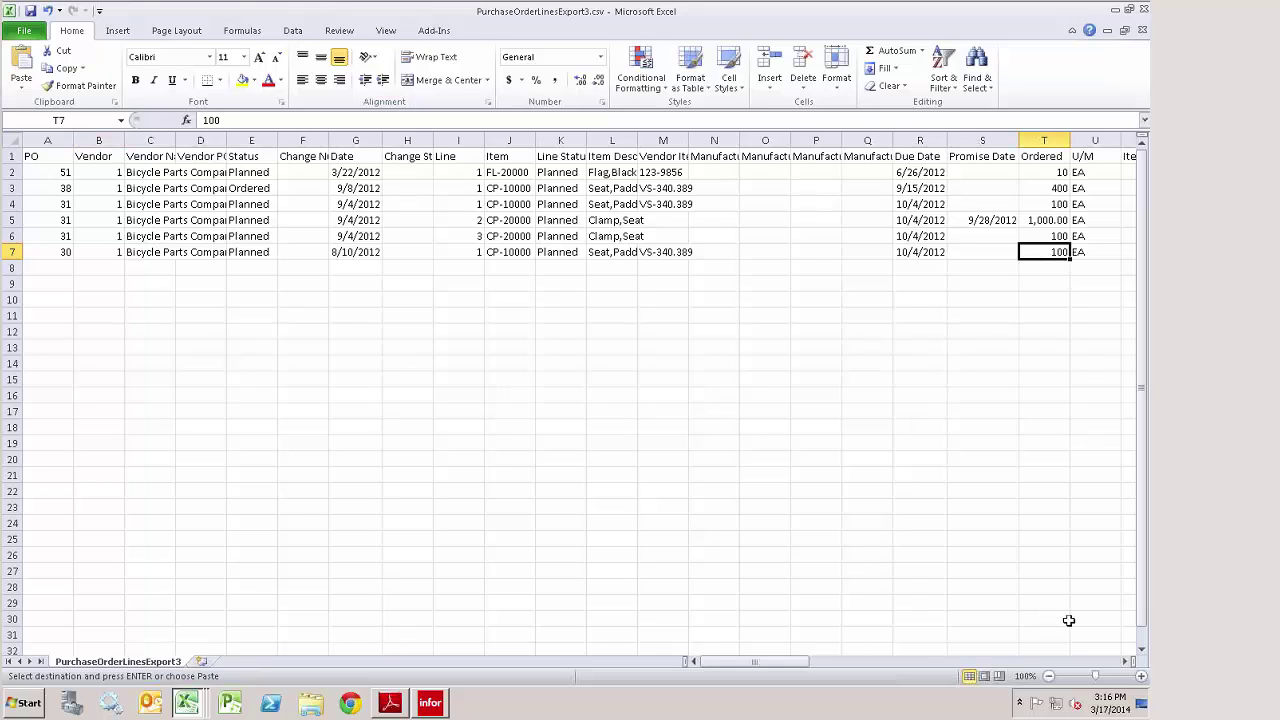
type("127")
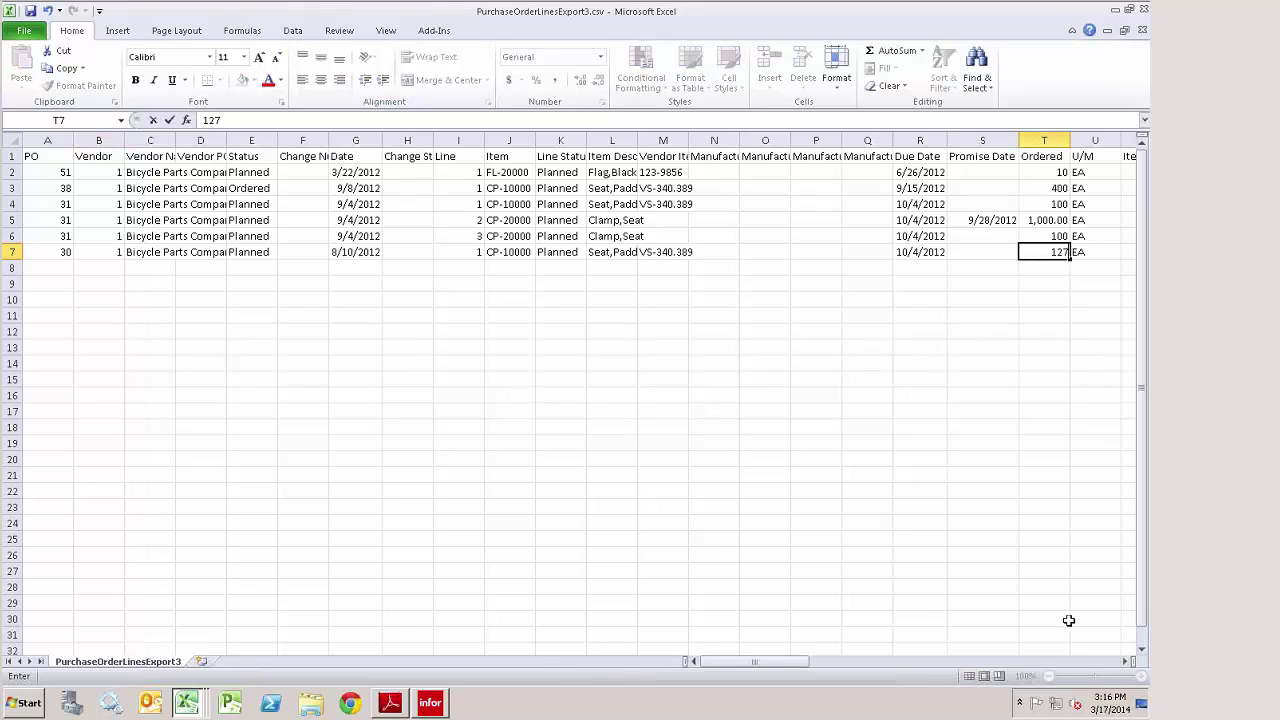
left_click(32, 250)
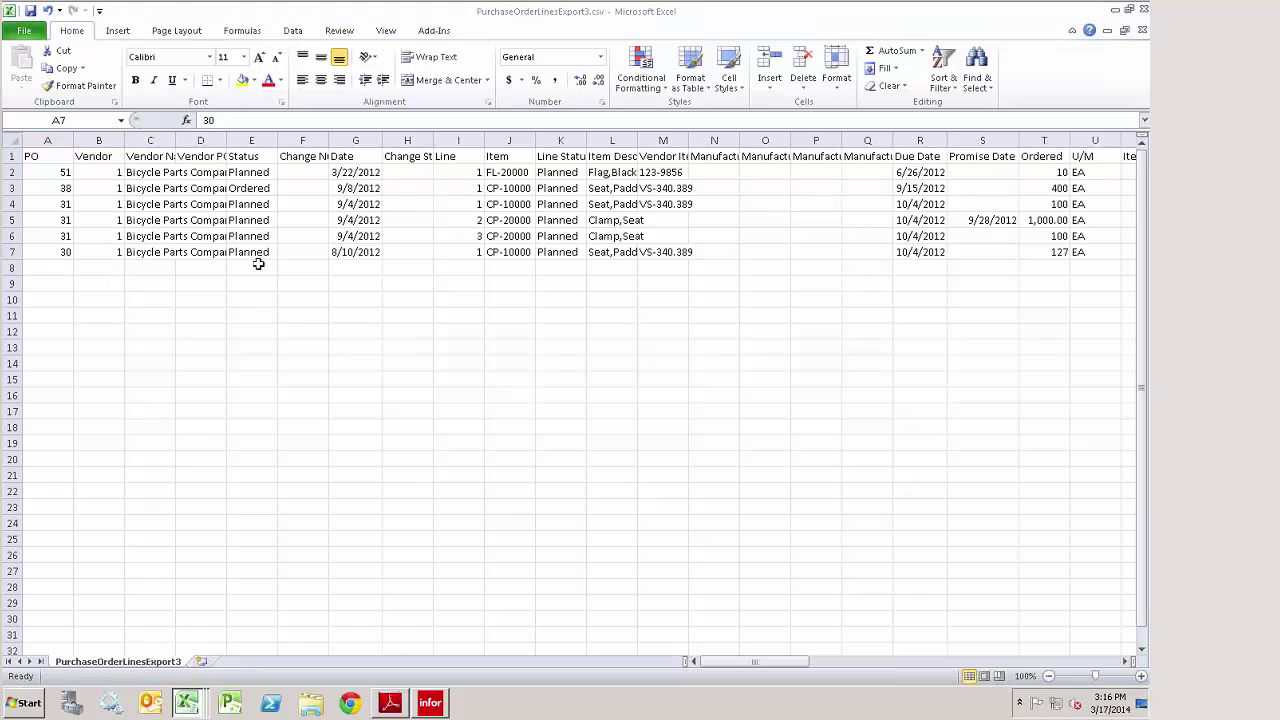
key("super")
left_click(61, 251)
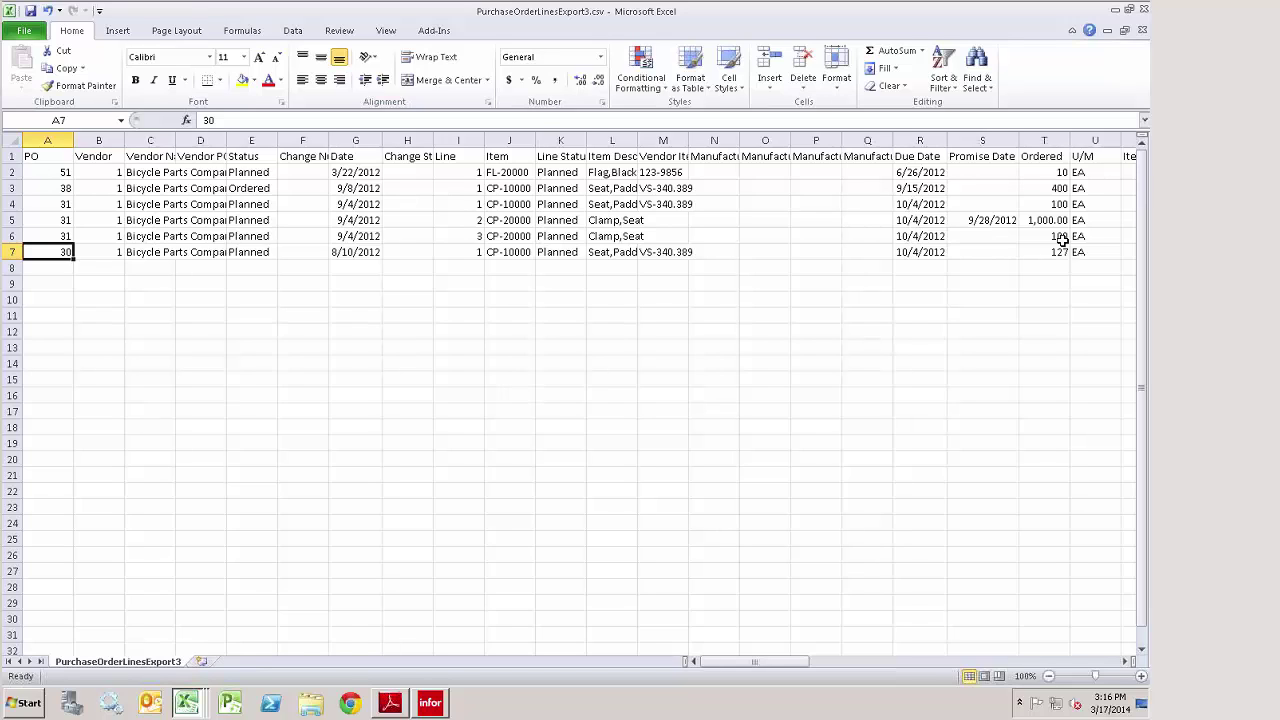
- Set the Date of the last line in row 7 to 3/31/2014
left_click(364, 251)
type("3/31/2014")
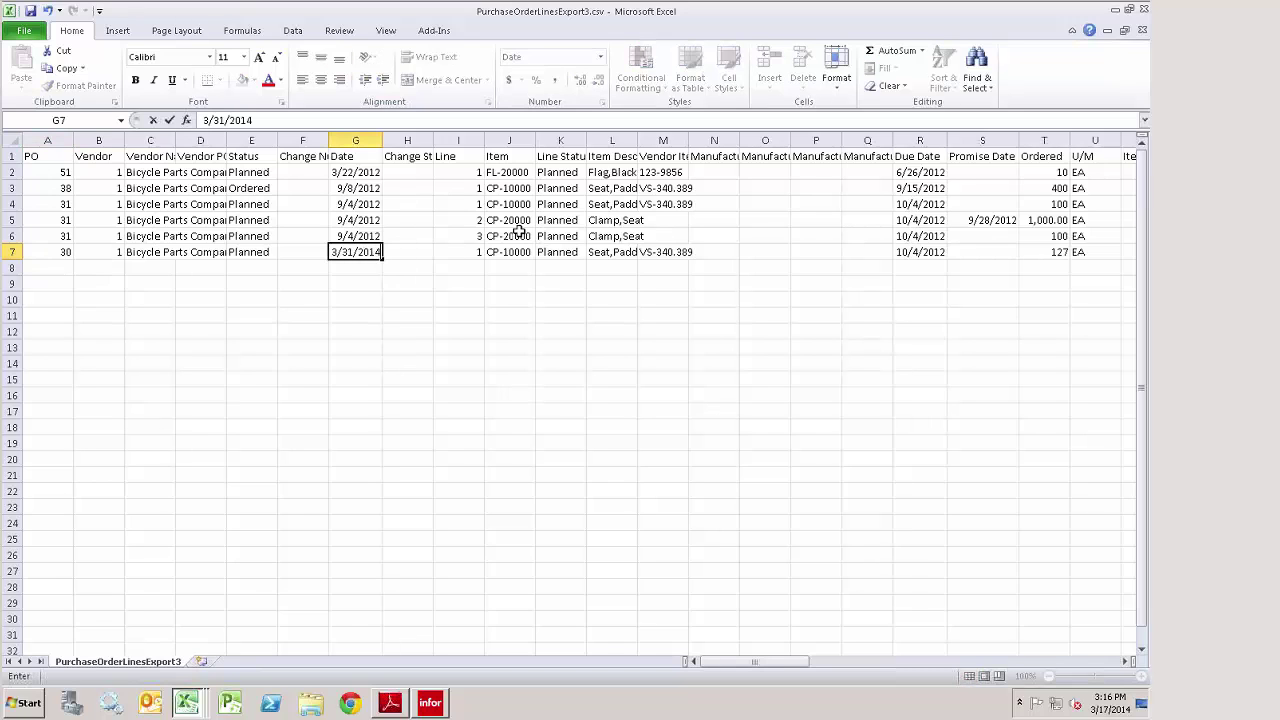
key("Tab")
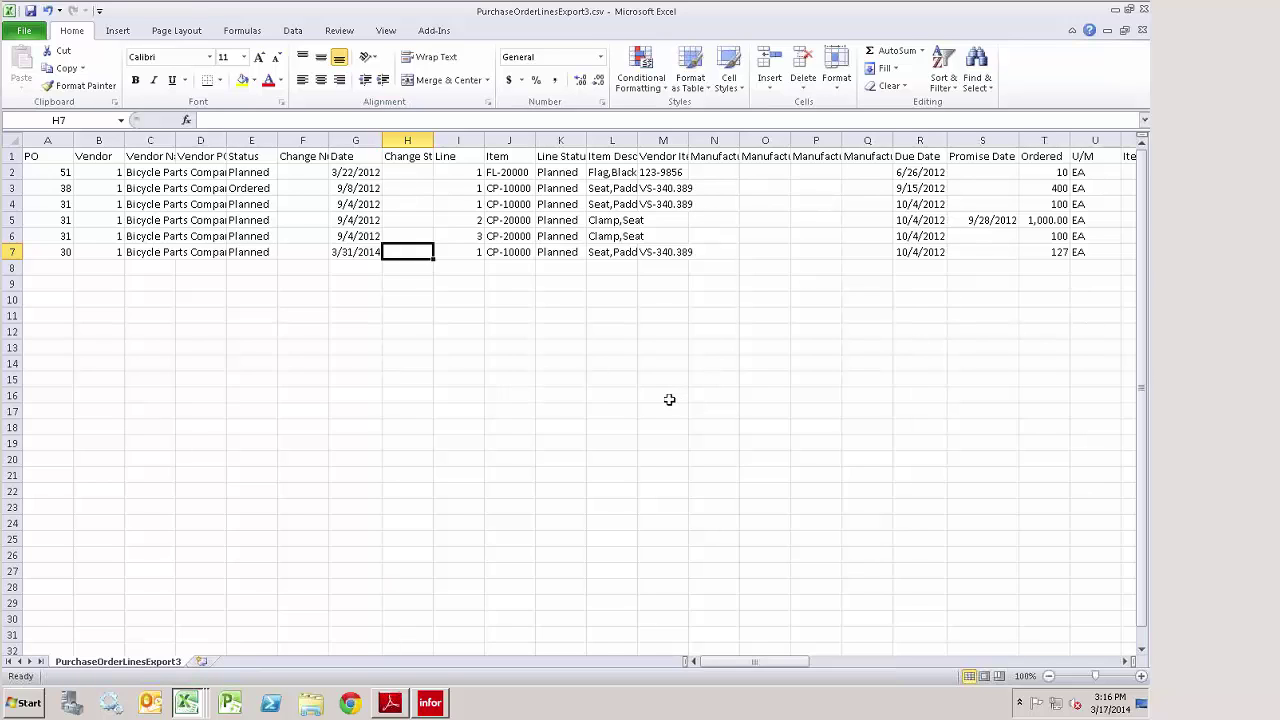
- Copy the entire edited line in row 7, from the PO column through the last column
left_click(65, 252)
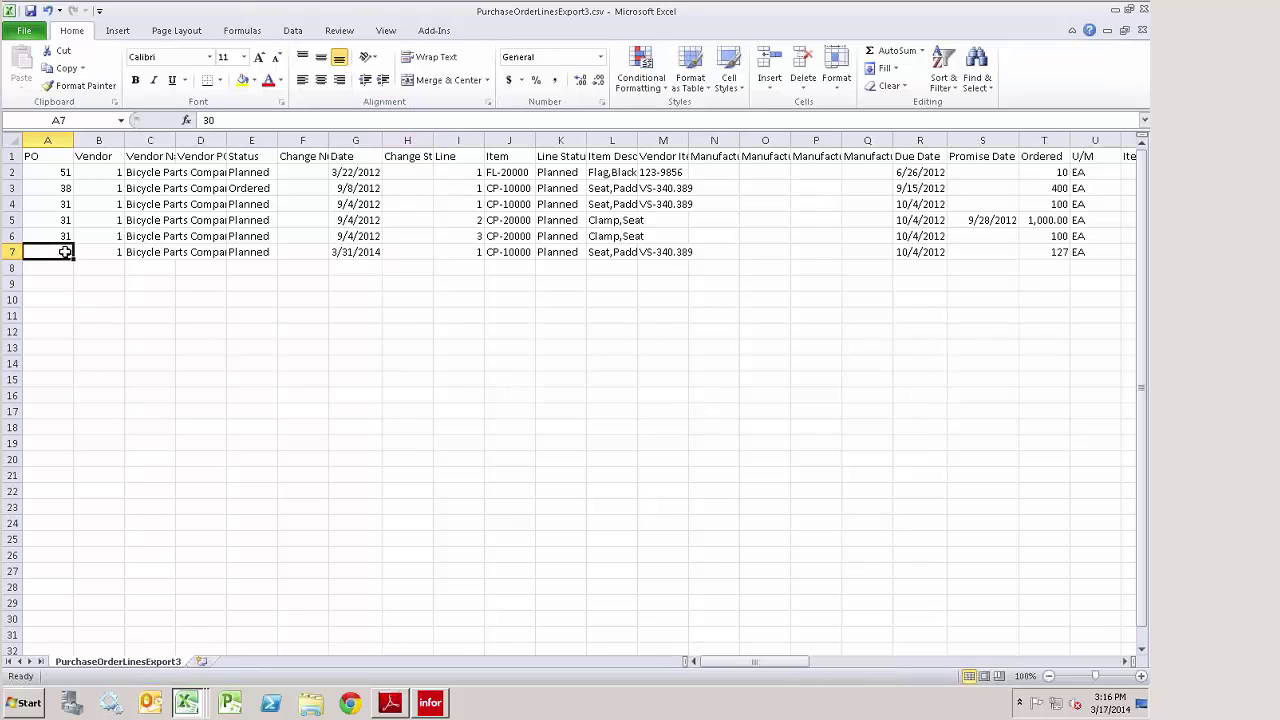
key("ctrl+shift+End")
key("ctrl+c")
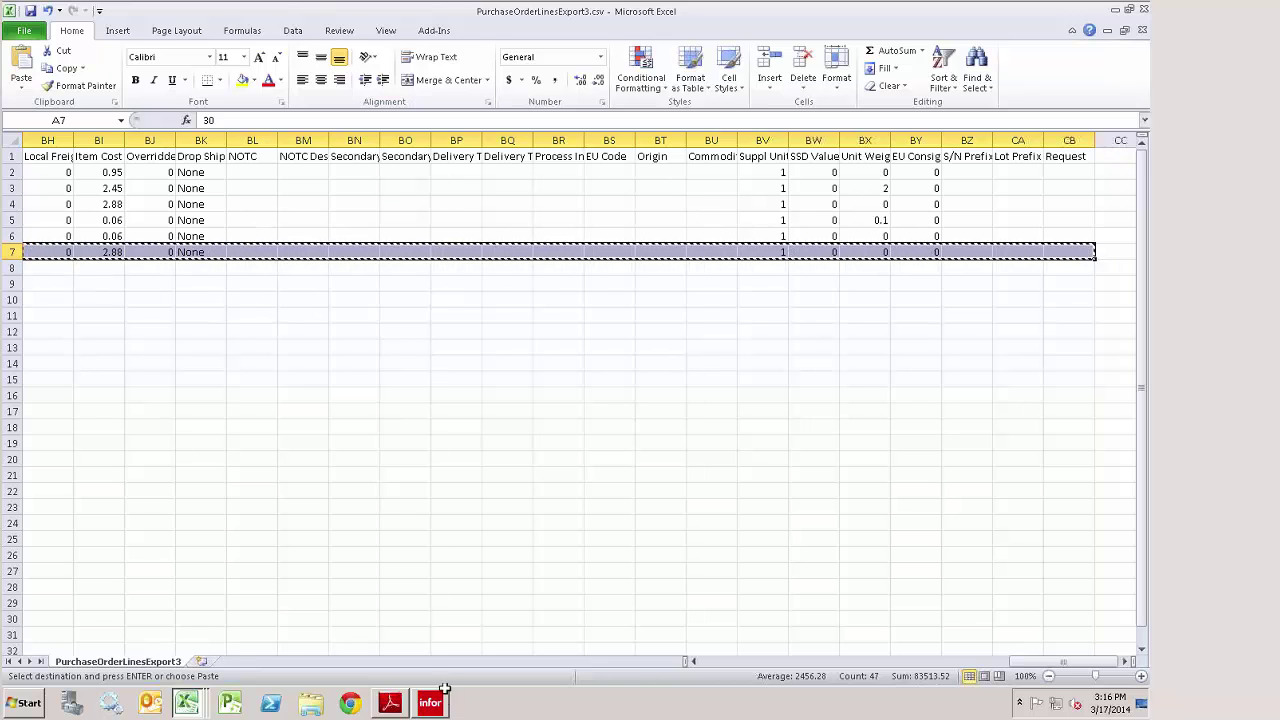
- Switch to SyteLine and paste the copied Excel line over row 6 (PO 30) of the Purchase Order Lines, accepting the unlink notice
mouse_move(435, 706)
left_click(349, 664)
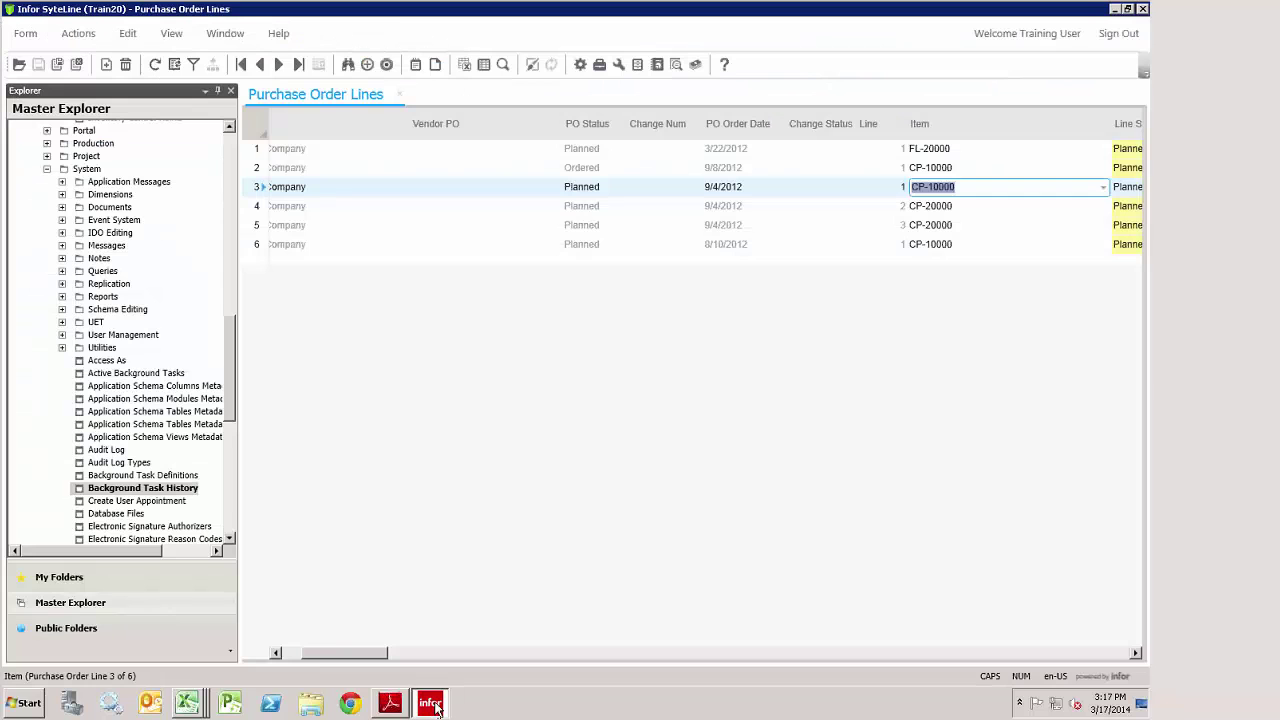
left_click_drag(343, 651, 257, 654)
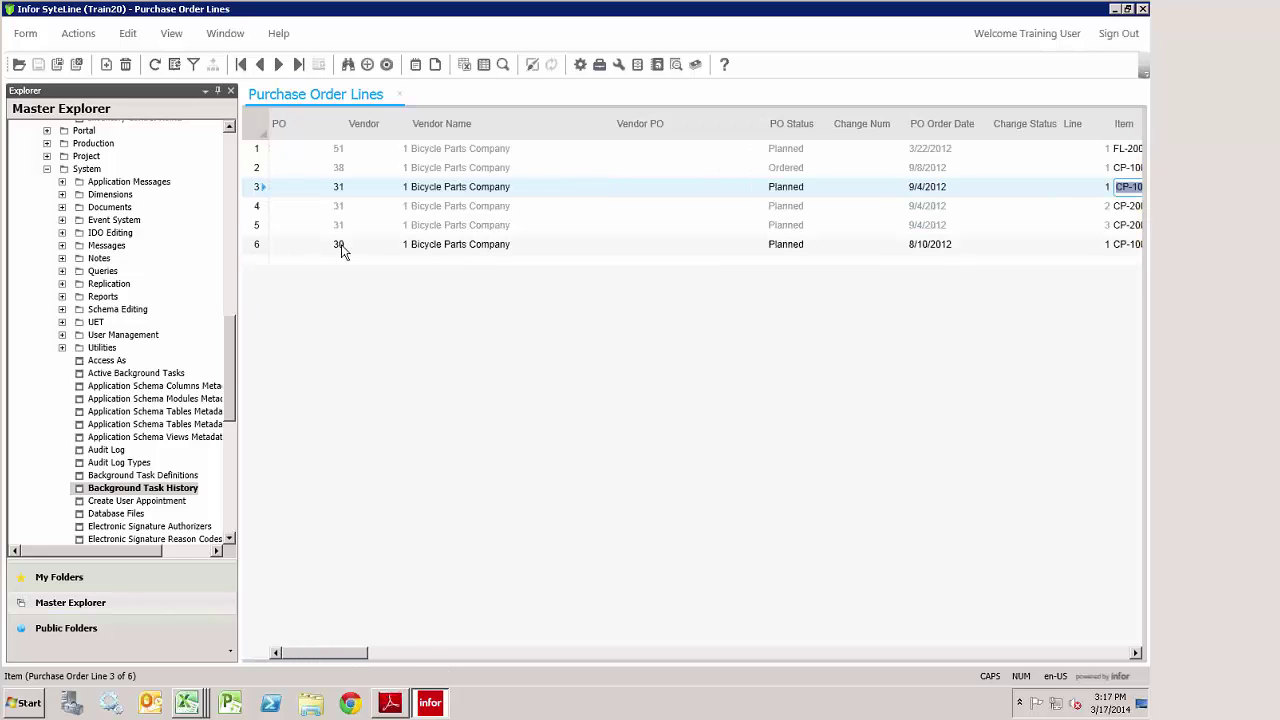
left_click(260, 248)
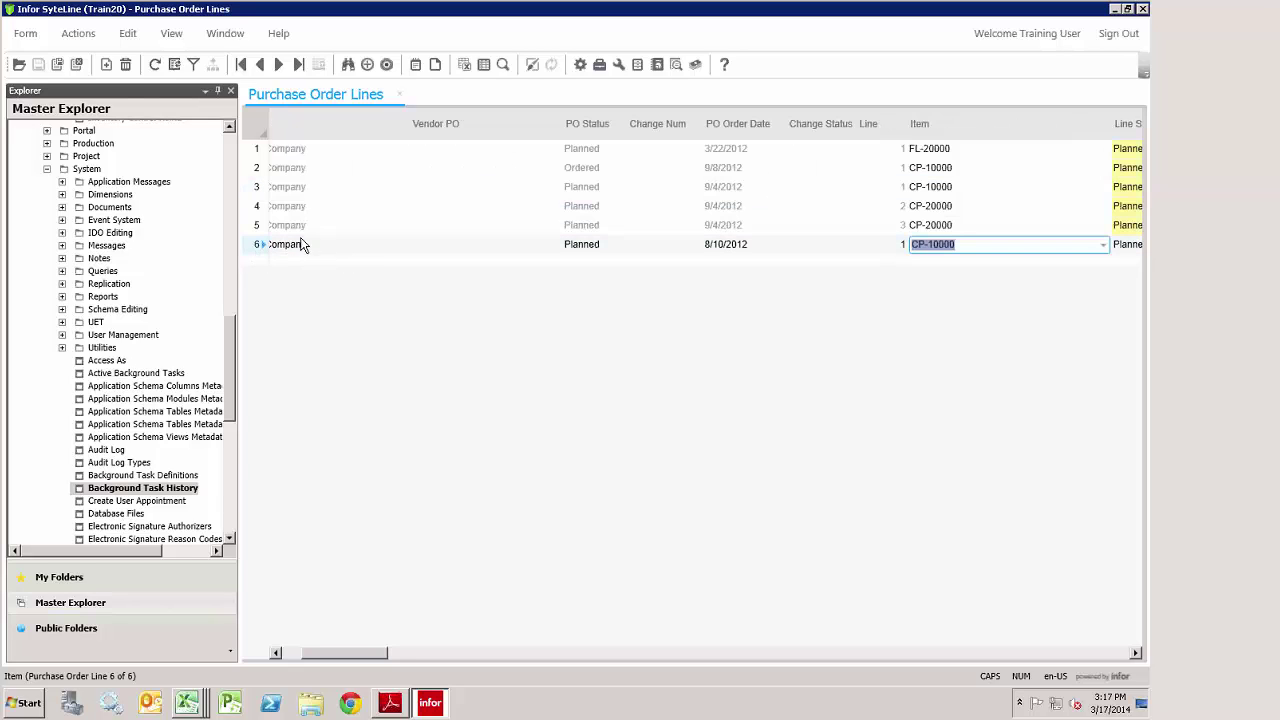
left_click(128, 33)
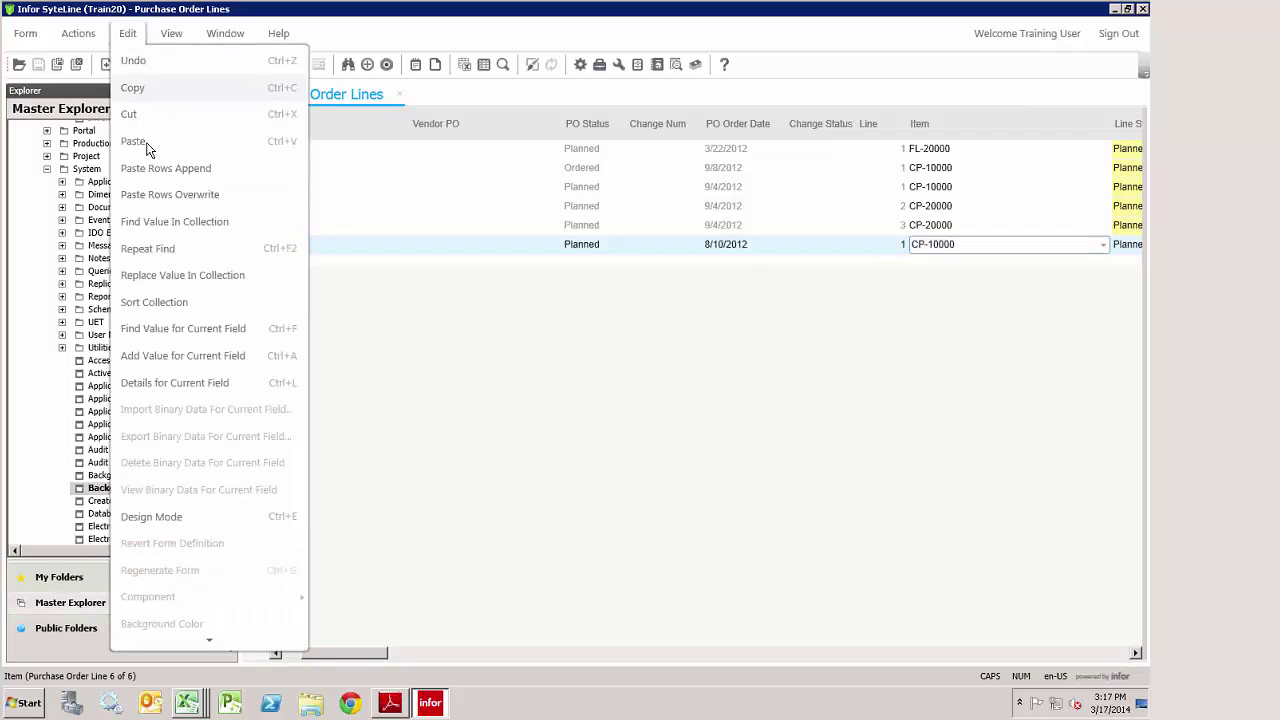
left_click(167, 200)
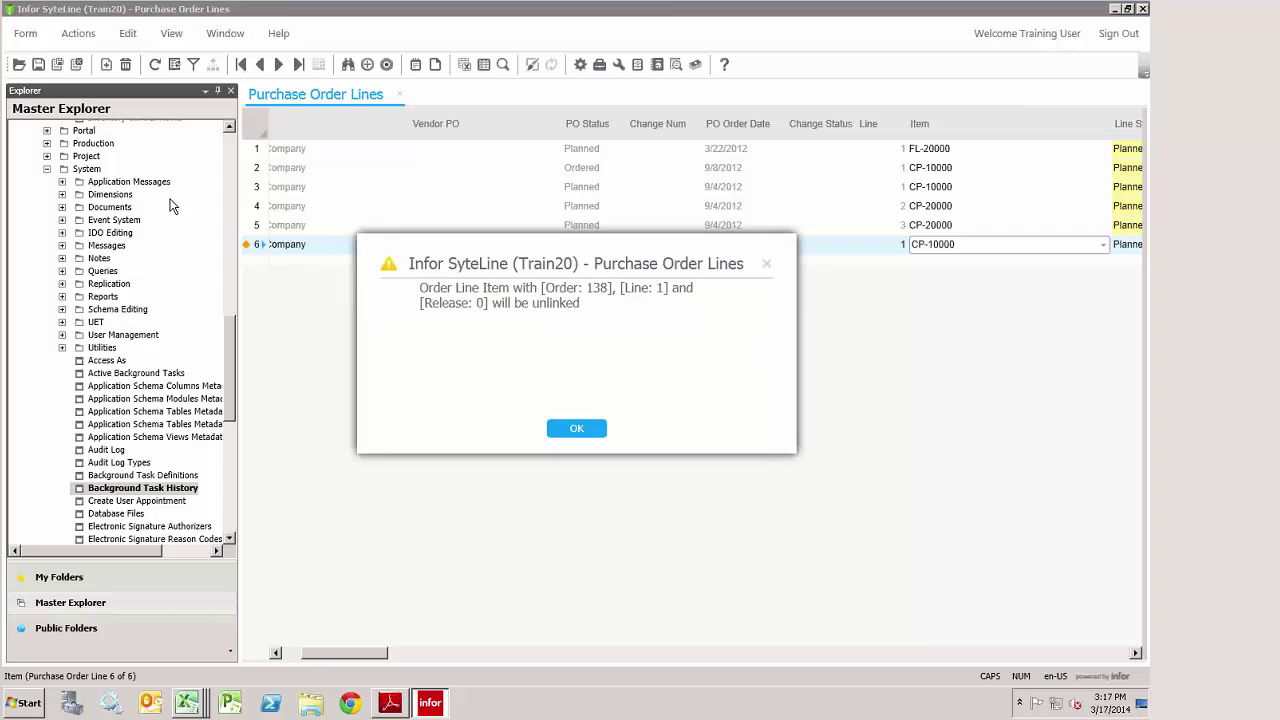
left_click(578, 430)
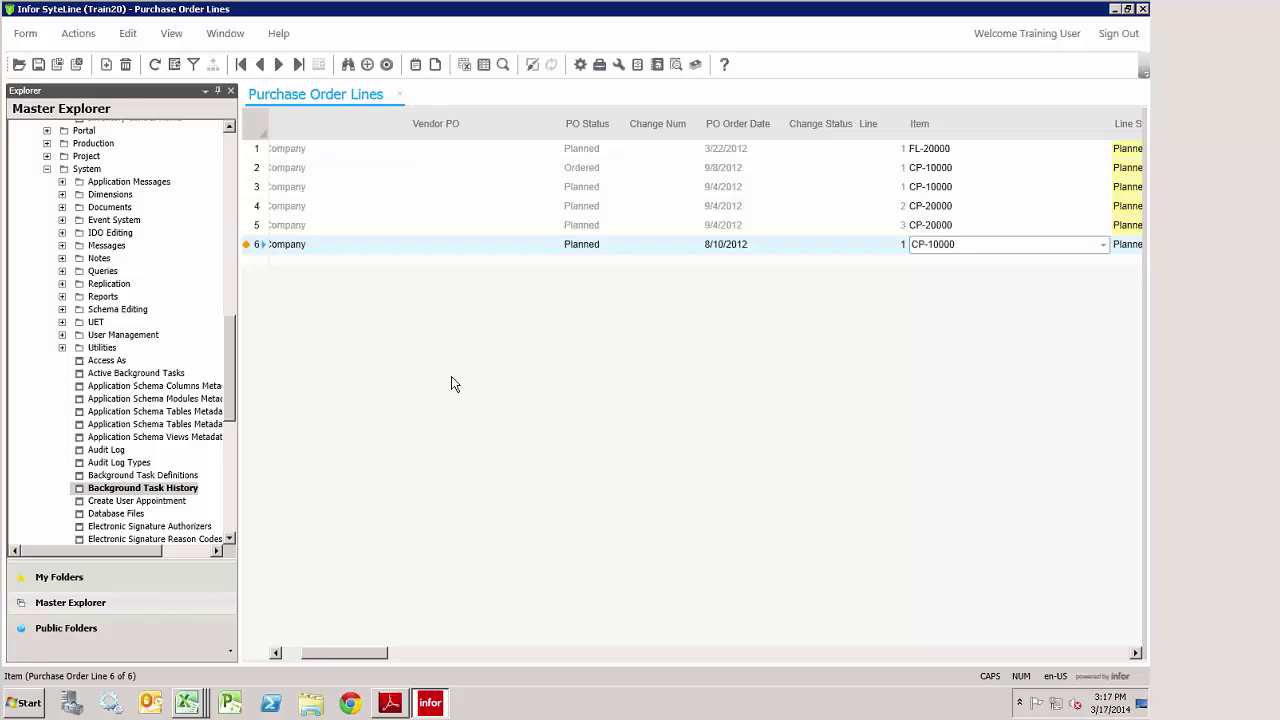
- Open the detail view of the overwritten PO 30 line and check its due date, ordered quantity and destination order reference
key("F8")
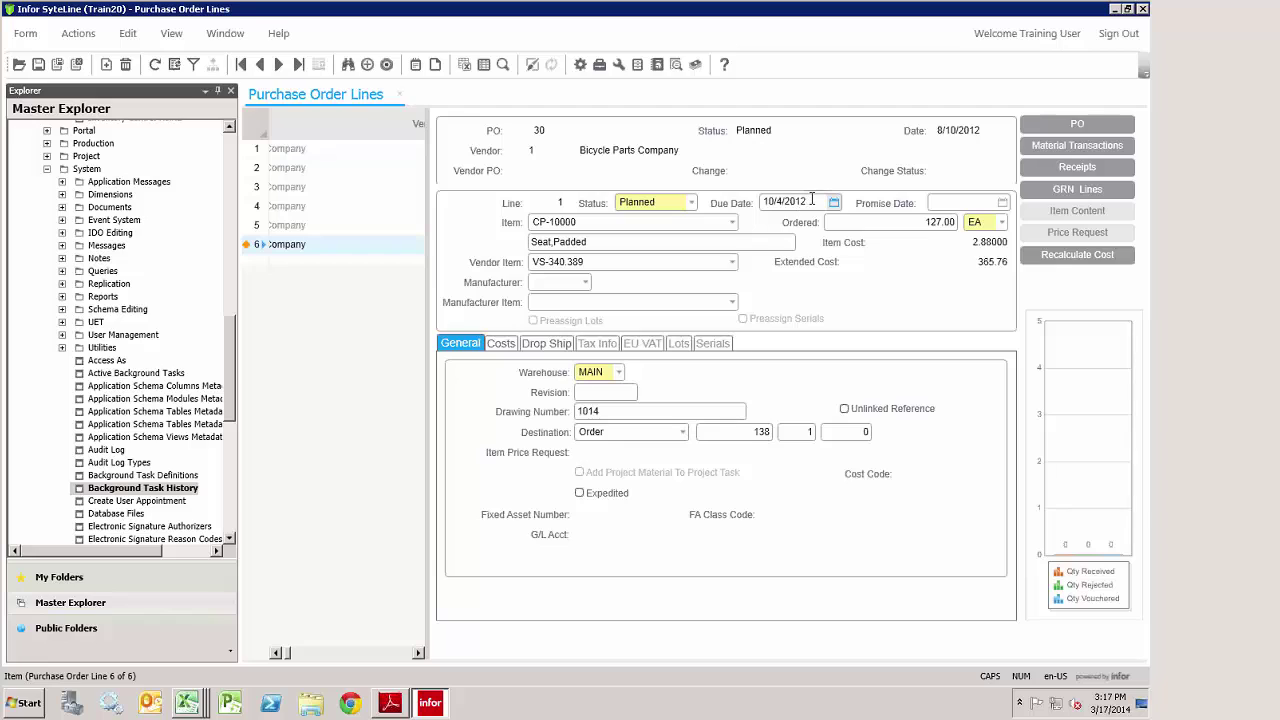
left_click(770, 204)
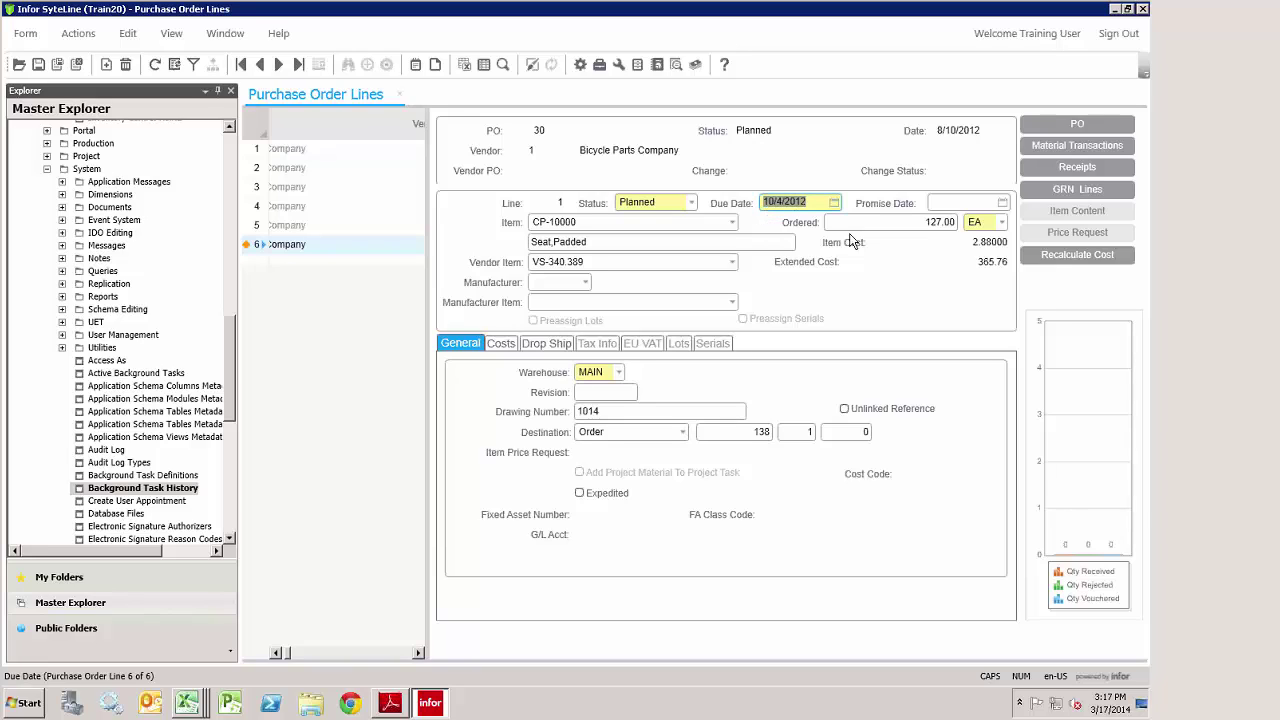
left_click(914, 222)
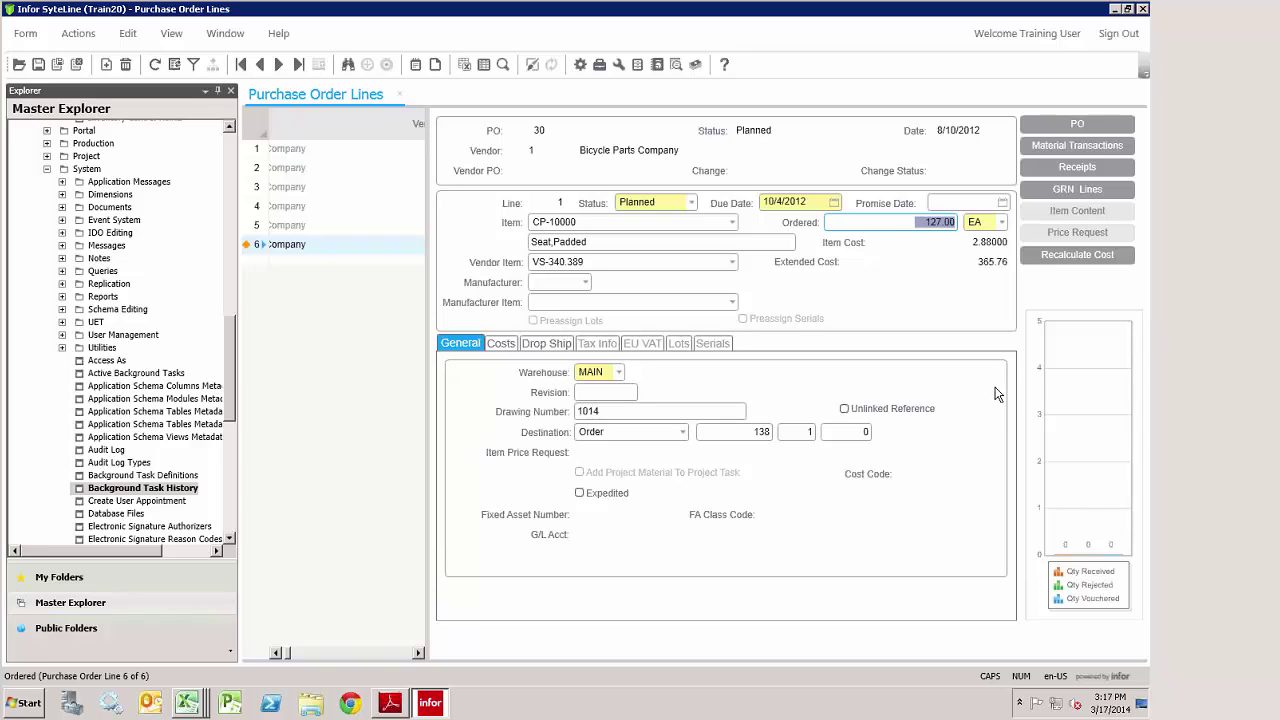
left_click(612, 437)
left_click(738, 438)
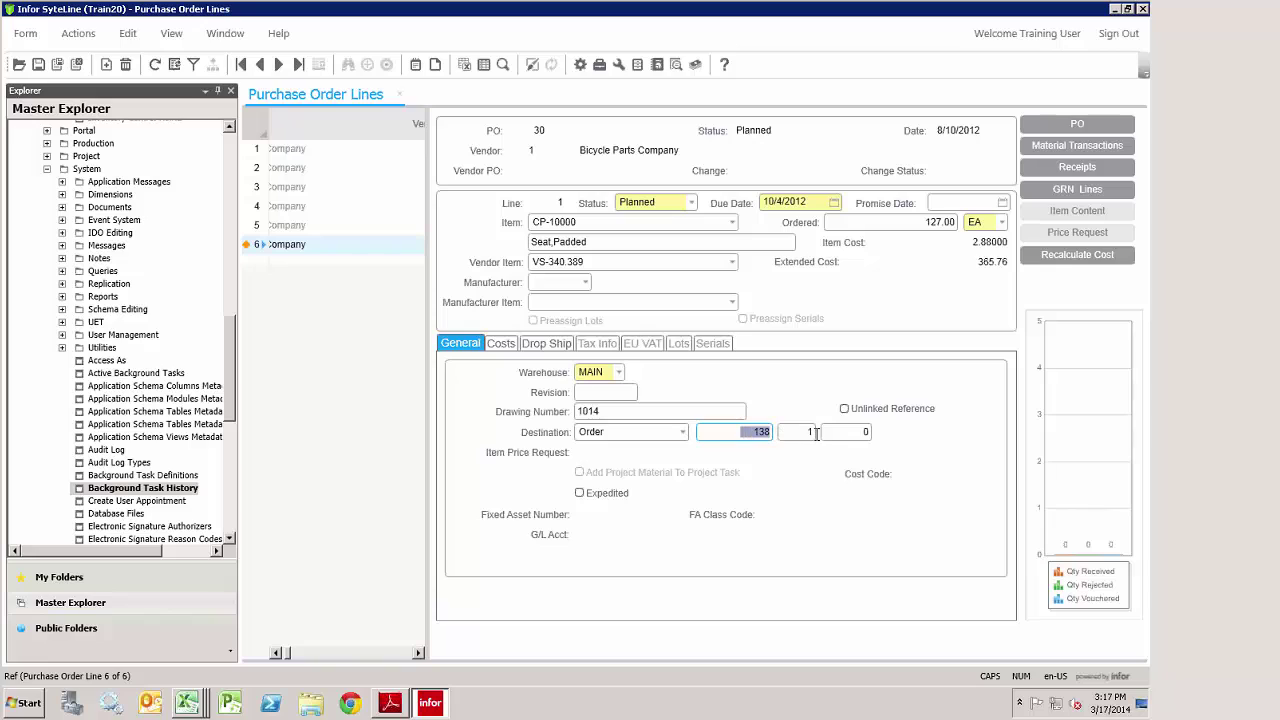
left_click(808, 438)
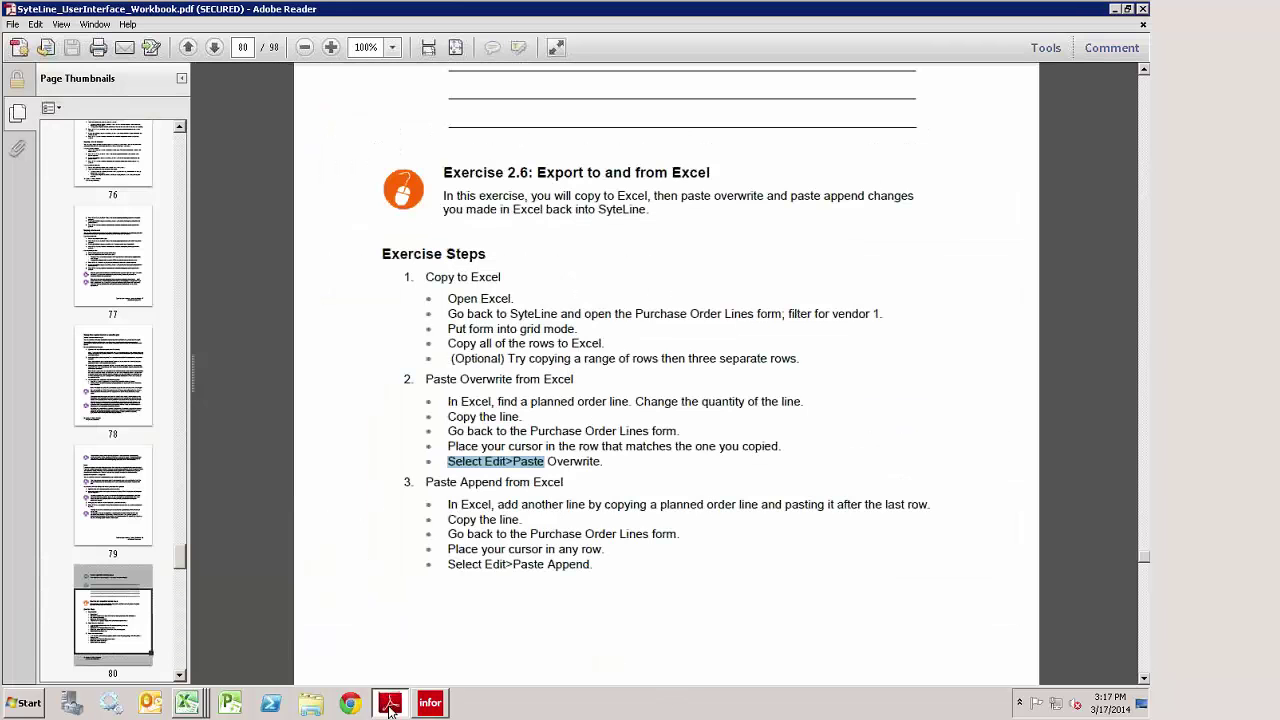
- Switch to the workbook PDF and review the Paste Append from Excel steps of Exercise 2.6
left_click(390, 705)
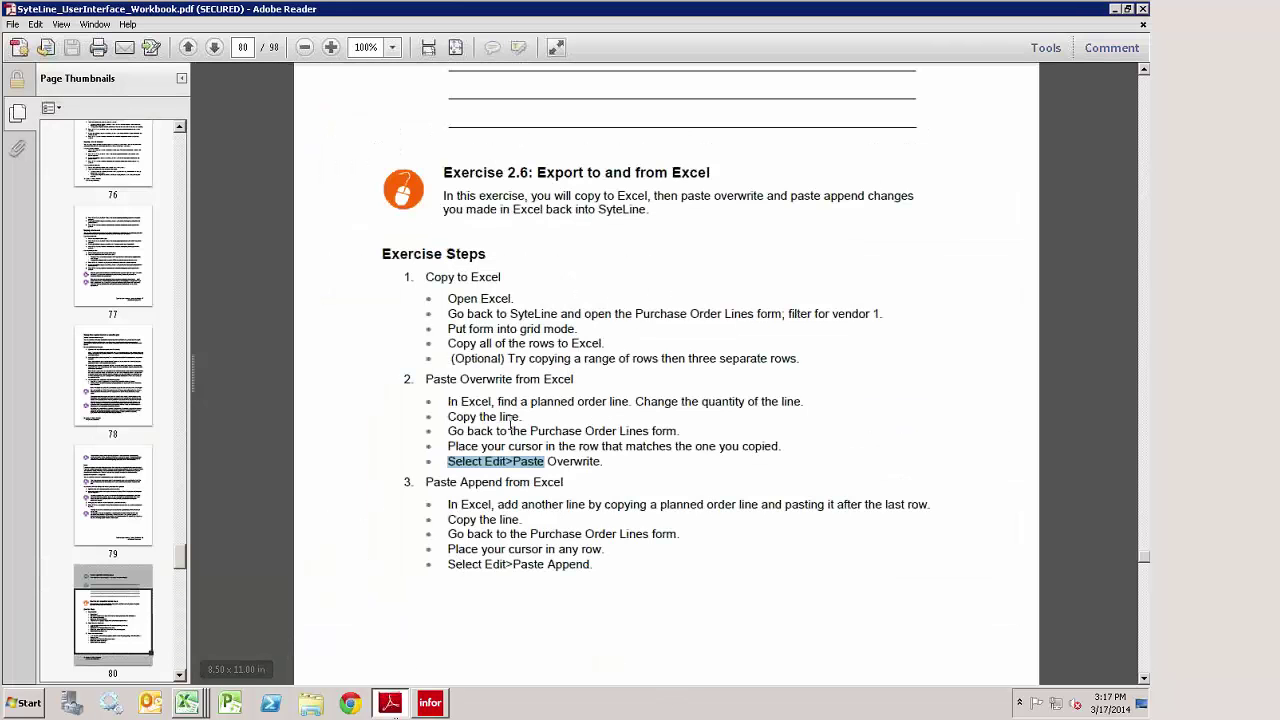
left_click_drag(446, 482, 936, 507)
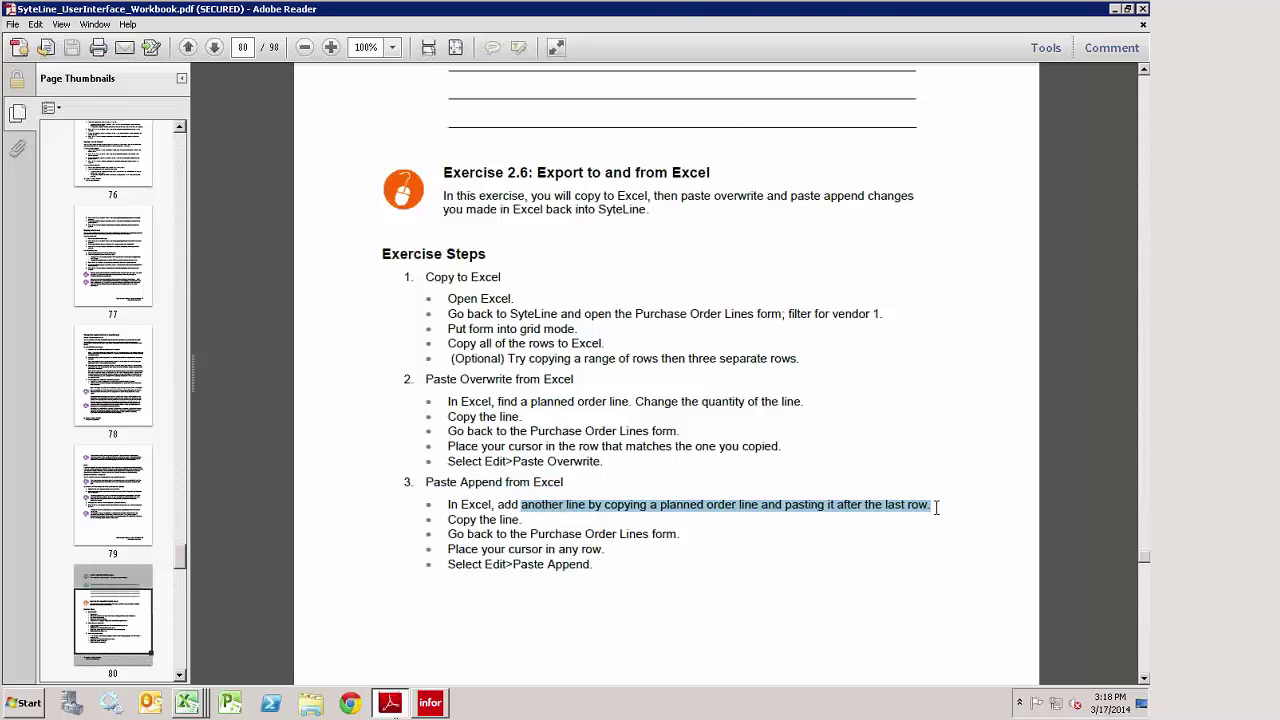
left_click_drag(465, 535, 506, 567)
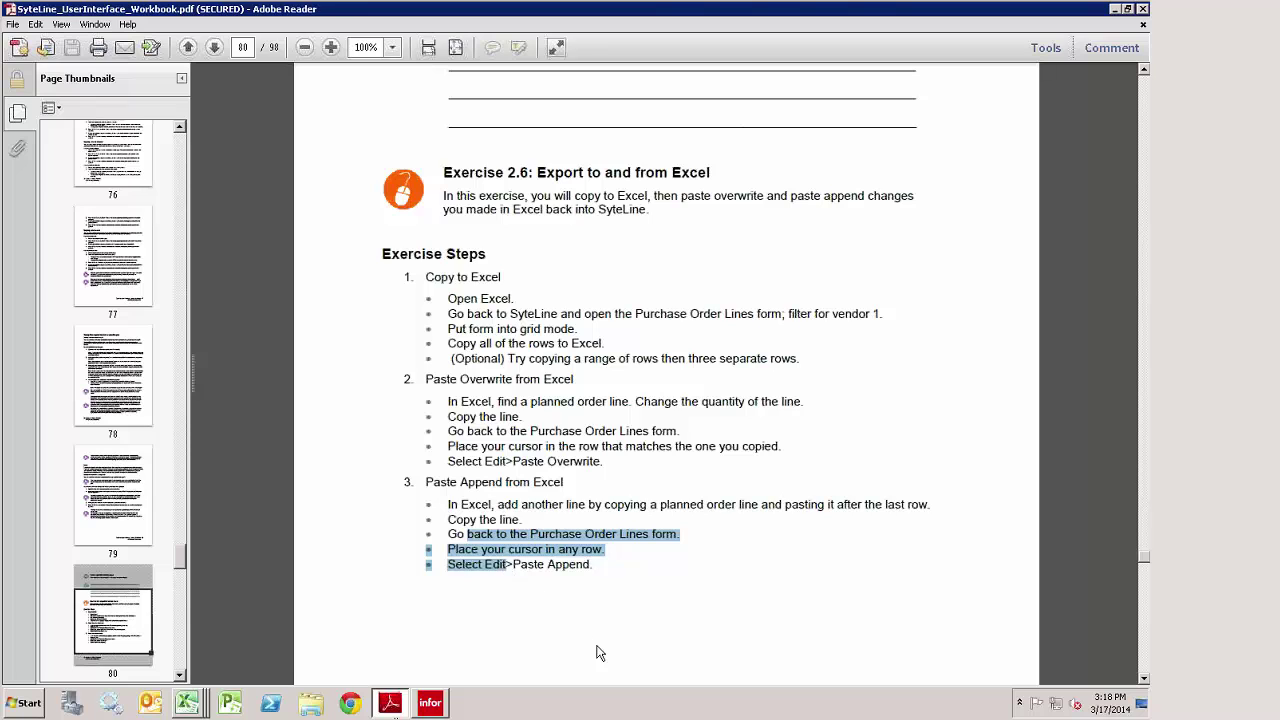
- Return to PurchaseOrderLinesExport3.csv in Excel and duplicate the entire PO 30 line from row 7 into rows 8 and 9
key("alt+Tab")
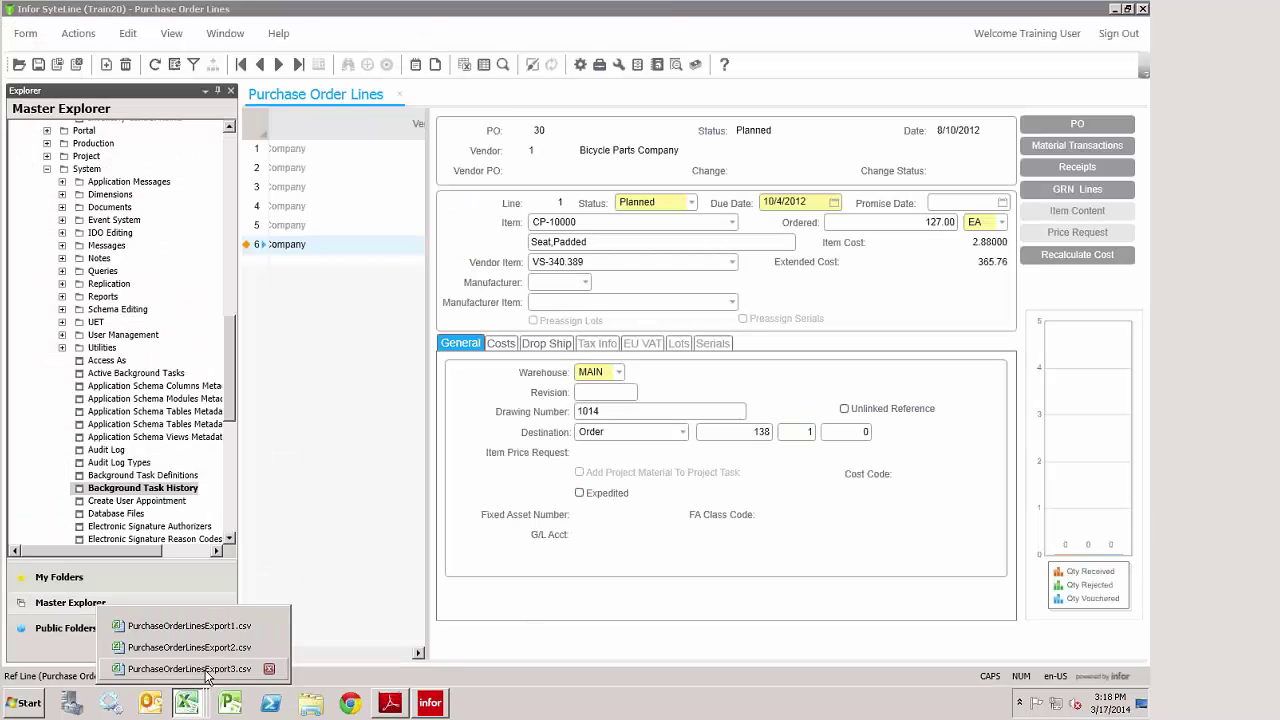
left_click(257, 618)
left_click(55, 268)
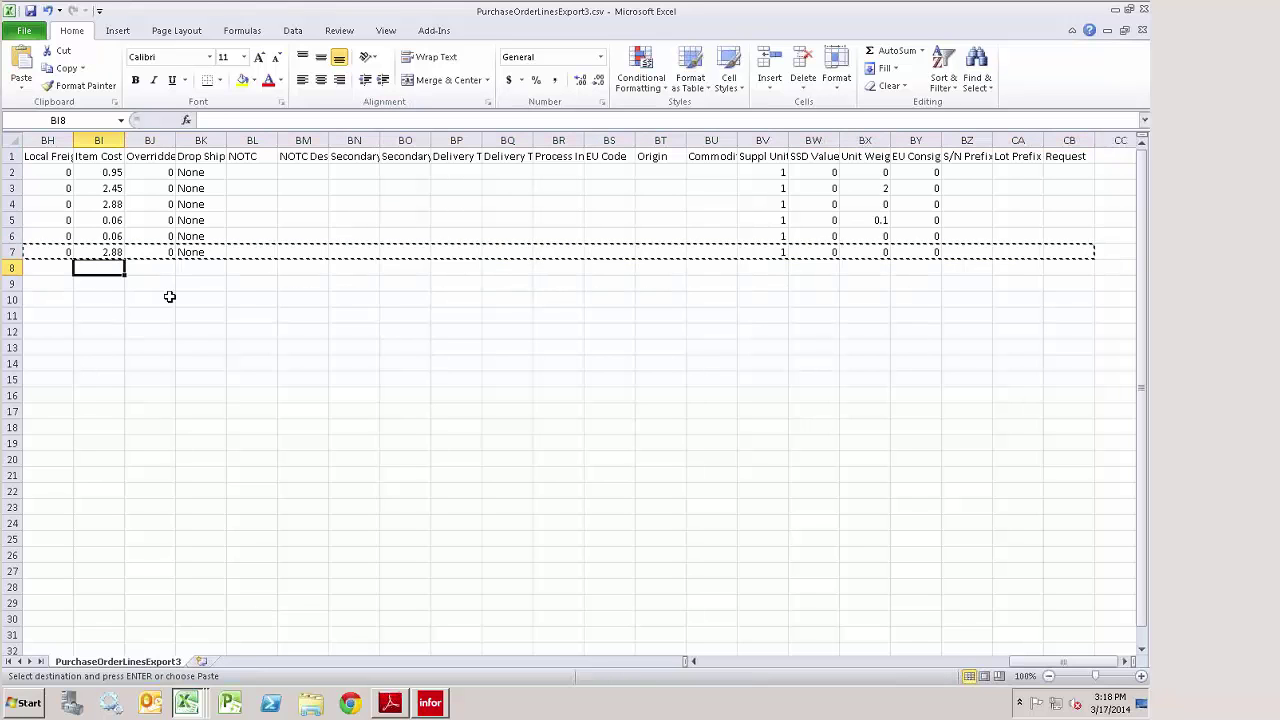
key("Left")
key("Left")
key("Left")
key("Left")
key("Left")
key("Left")
key("Left")
key("Left")
key("Left")
key("Left")
key("Left")
key("Left")
key("Left")
key("Left")
key("Left")
key("Left")
key("Left")
key("Left")
key("Left")
key("Left")
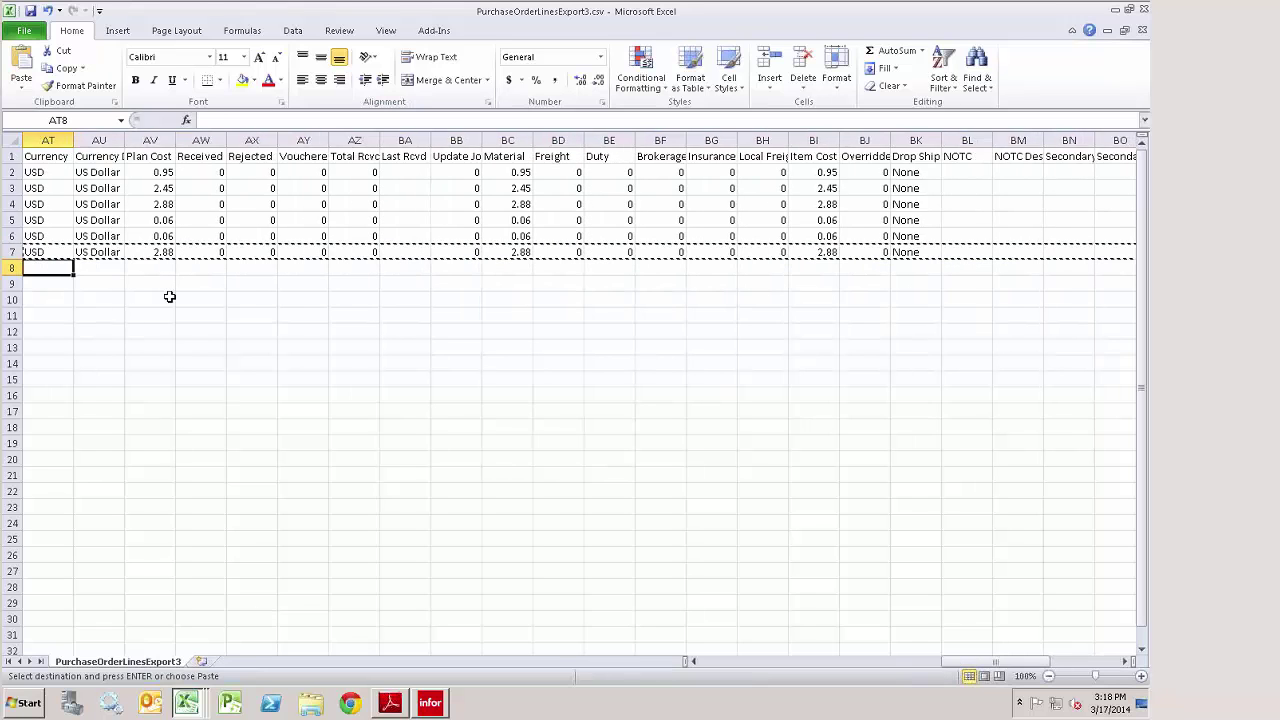
key("Left")
key("Left")
key("Left")
key("Left")
key("Left")
key("Left")
key("Left")
key("Left")
key("Left")
key("Left")
key("Left")
key("Left")
key("Left")
key("Left")
key("Left")
key("Left")
key("Left")
key("Left")
key("Left")
key("Left")
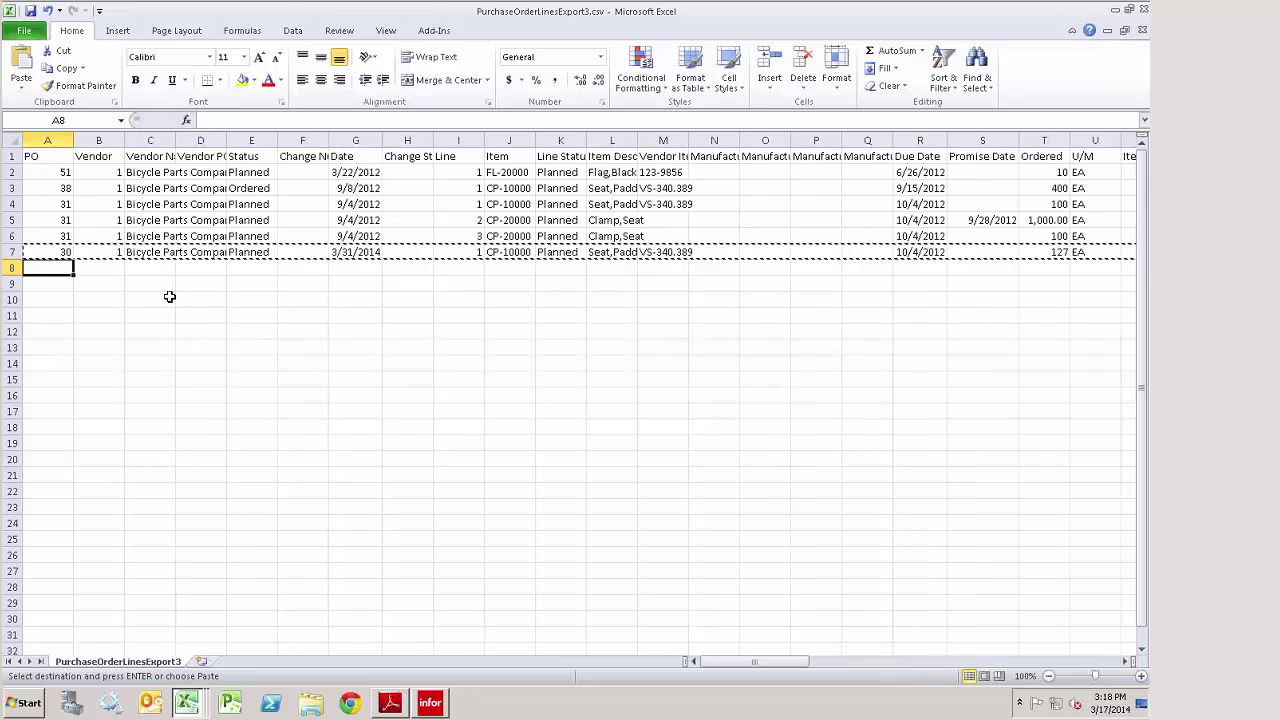
key("ctrl+c")
key("Up")
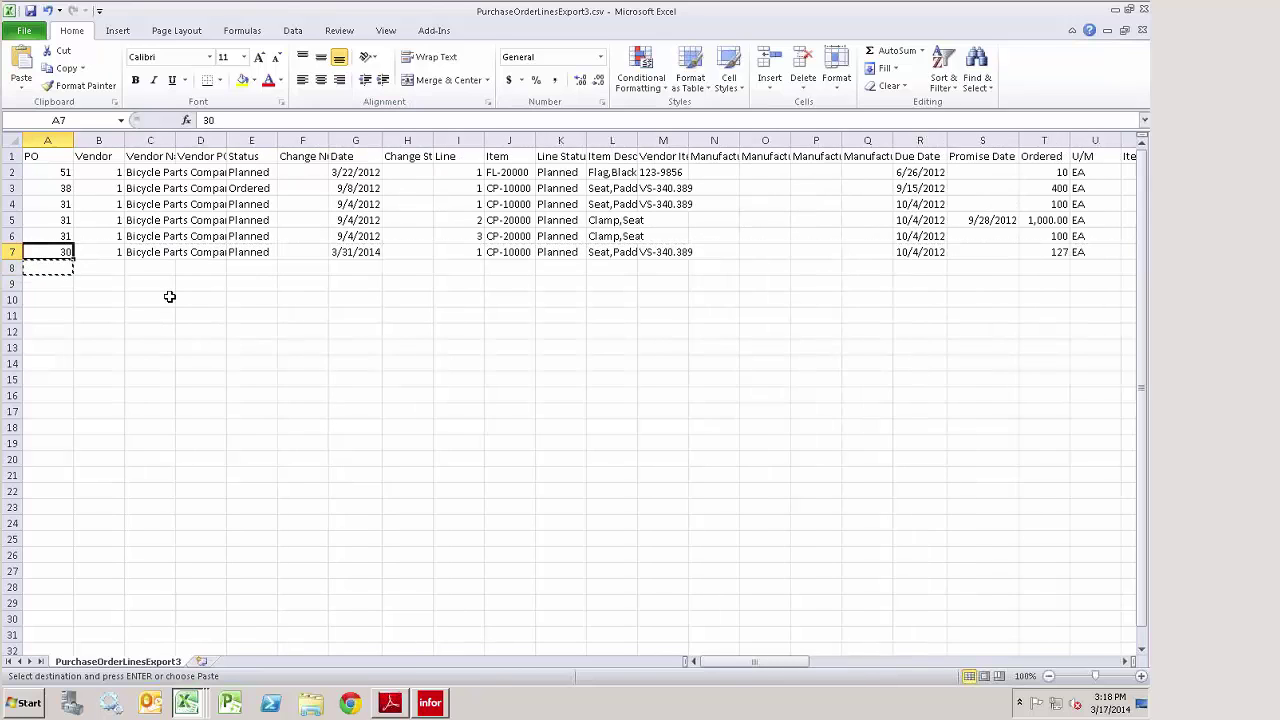
key("ctrl+shift+Right")
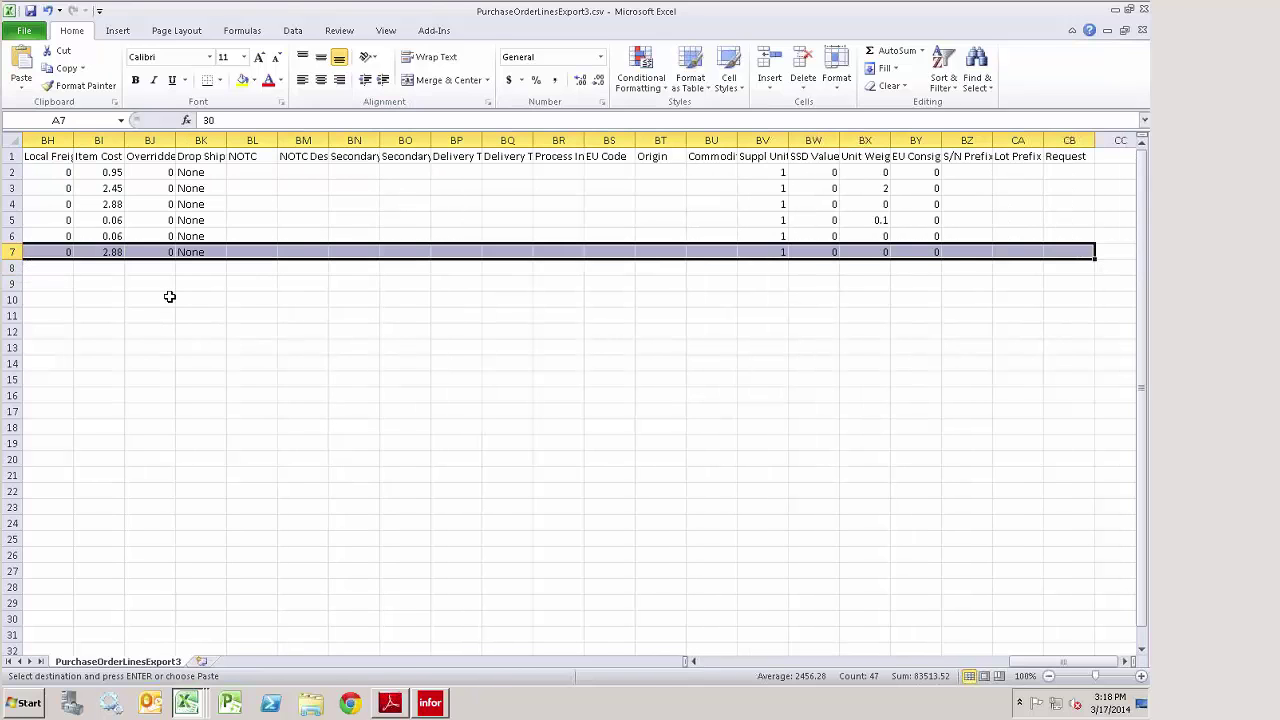
key("ctrl+c")
key("Down")
key("ctrl+v")
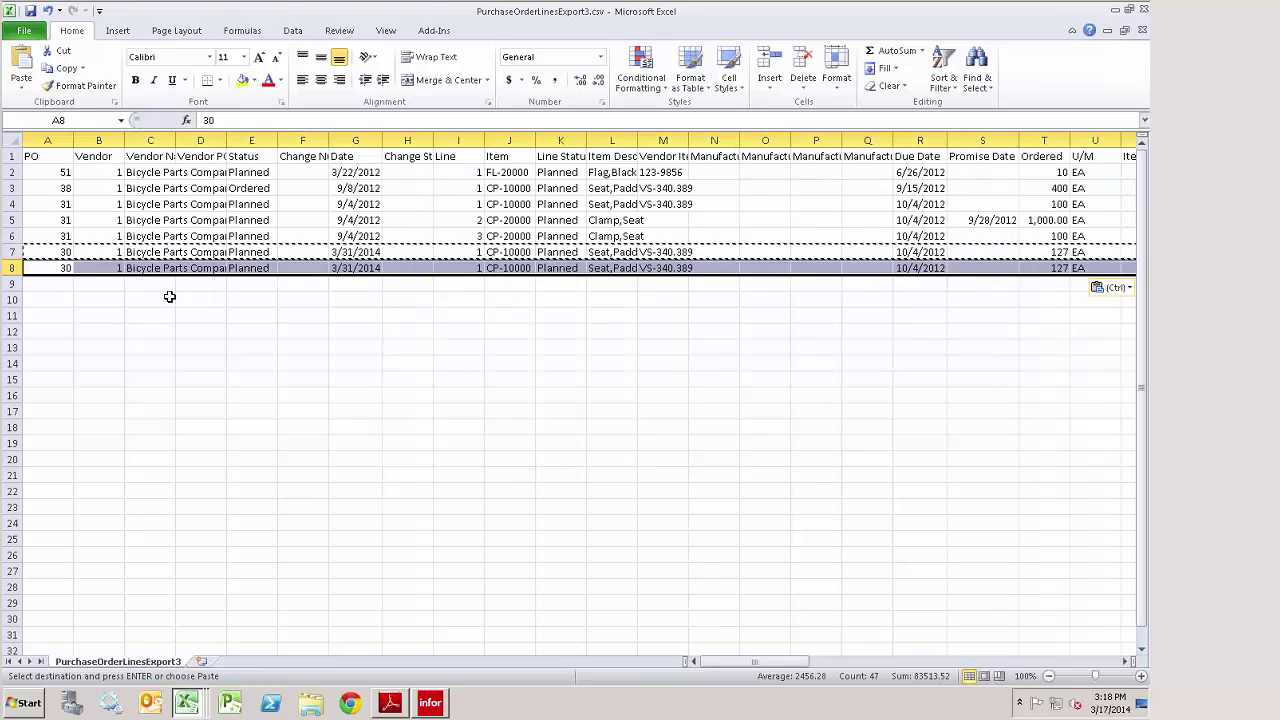
key("Down")
key("ctrl+v")
- Set the Item to CP-20000 in row 8 and FL-20000 in row 9
key("Up")
key("Right")
key("Right")
key("Right")
key("Right")
key("Right")
key("Right")
key("Right")
key("Right")
key("Right")
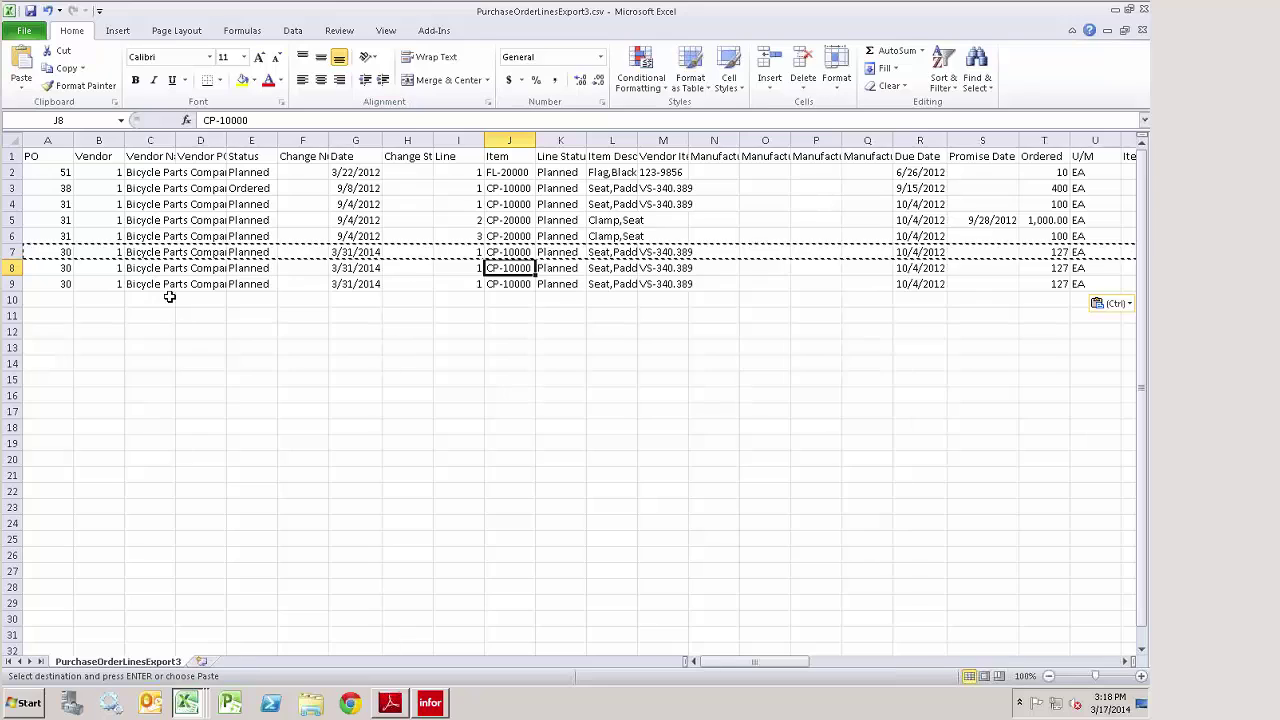
type("fa")
key("BackSpace")
type("f")
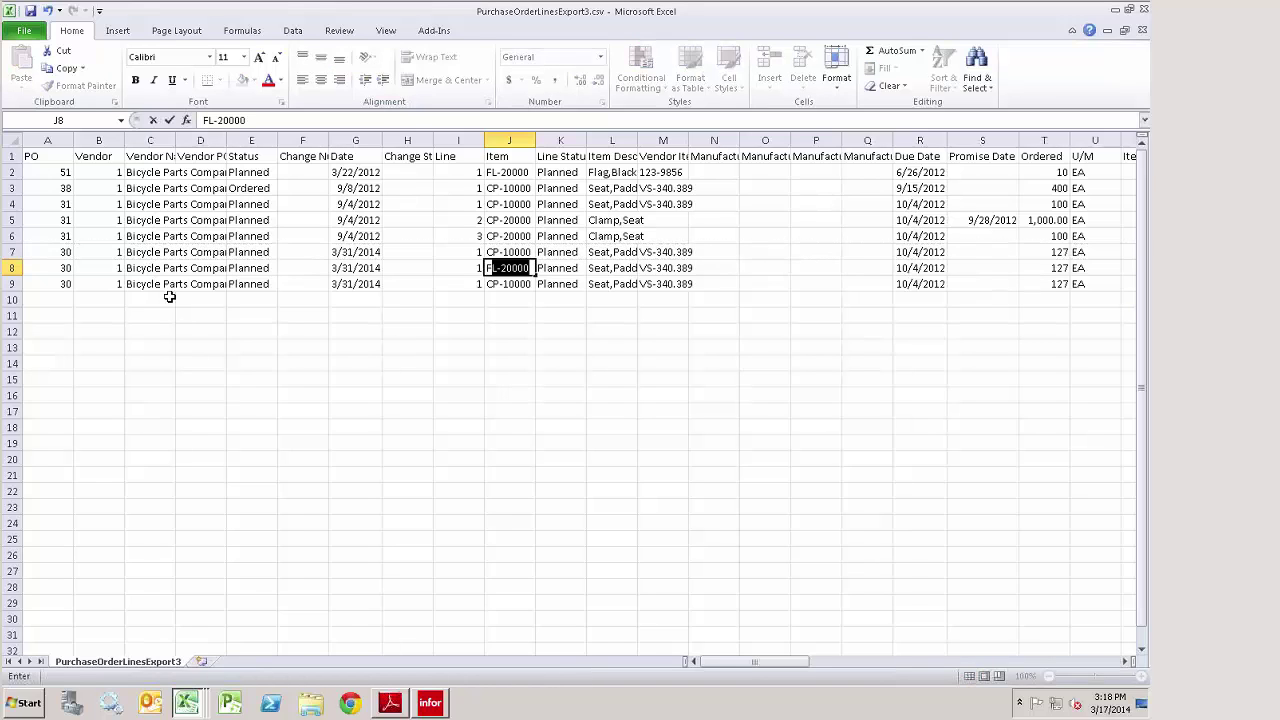
key("BackSpace")
key("BackSpace")
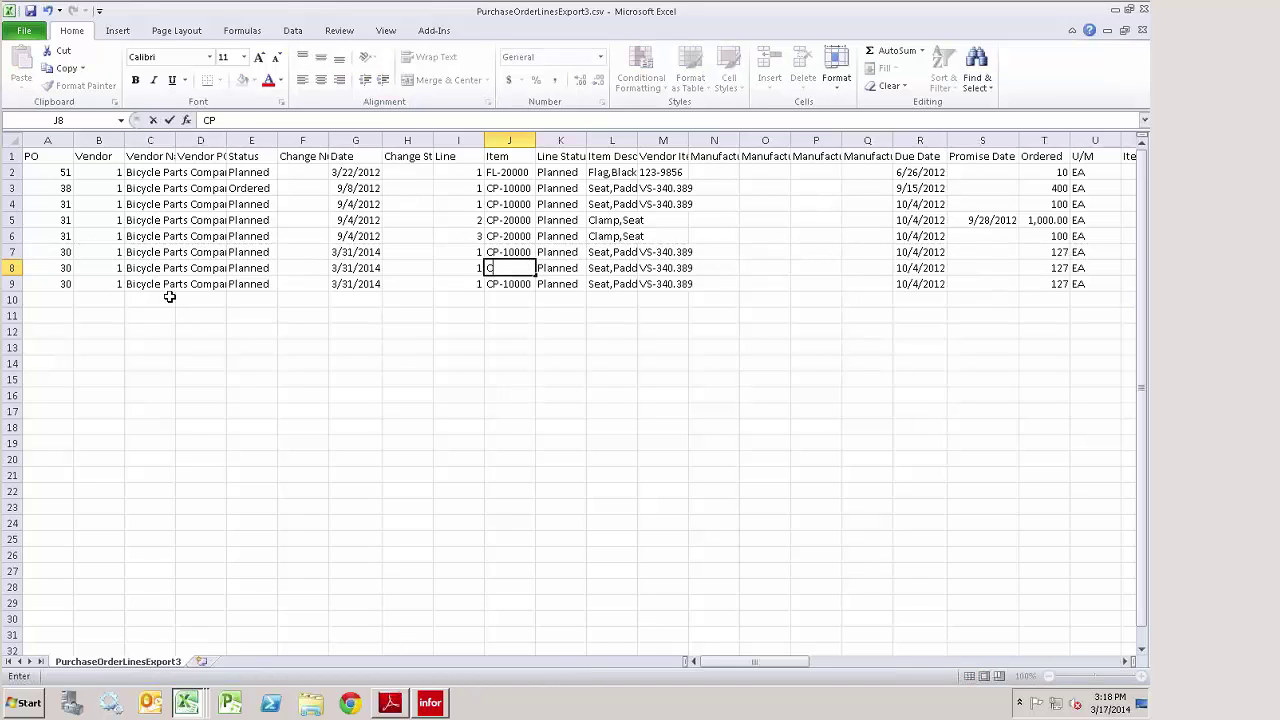
type("CP-20000")
key("Return")
type("fl-20")
key("Return")
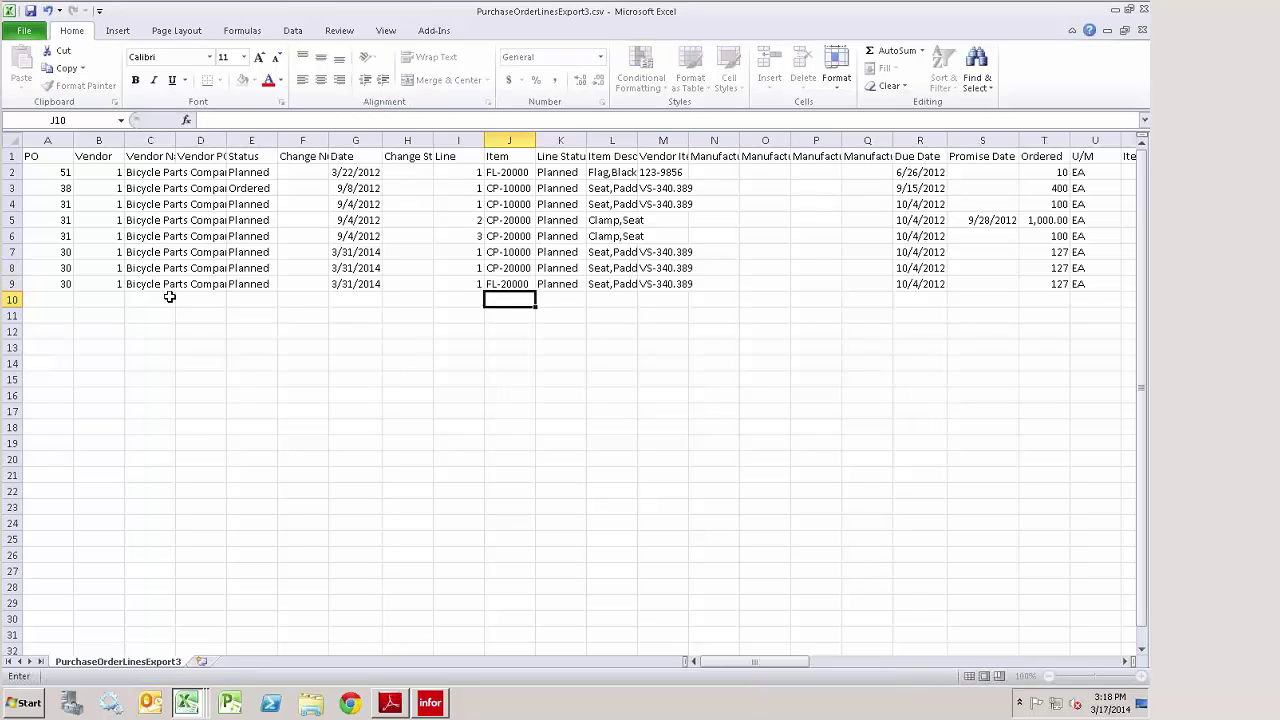
- Set the Due Date of the two new lines in rows 8 and 9 to 3/31/2014
key("Up")
key("Up")
key("Right")
key("Right")
key("Right")
key("Right")
key("Right")
key("Right")
key("Right")
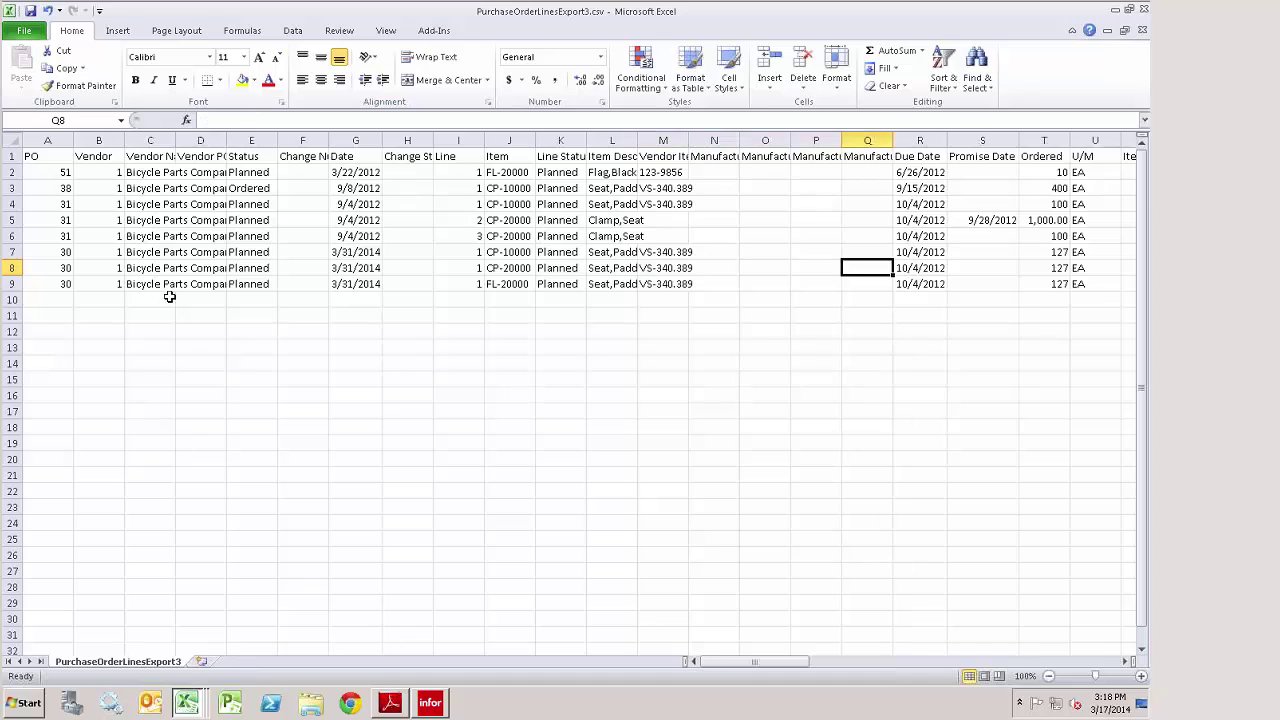
key("Right")
type("3/")
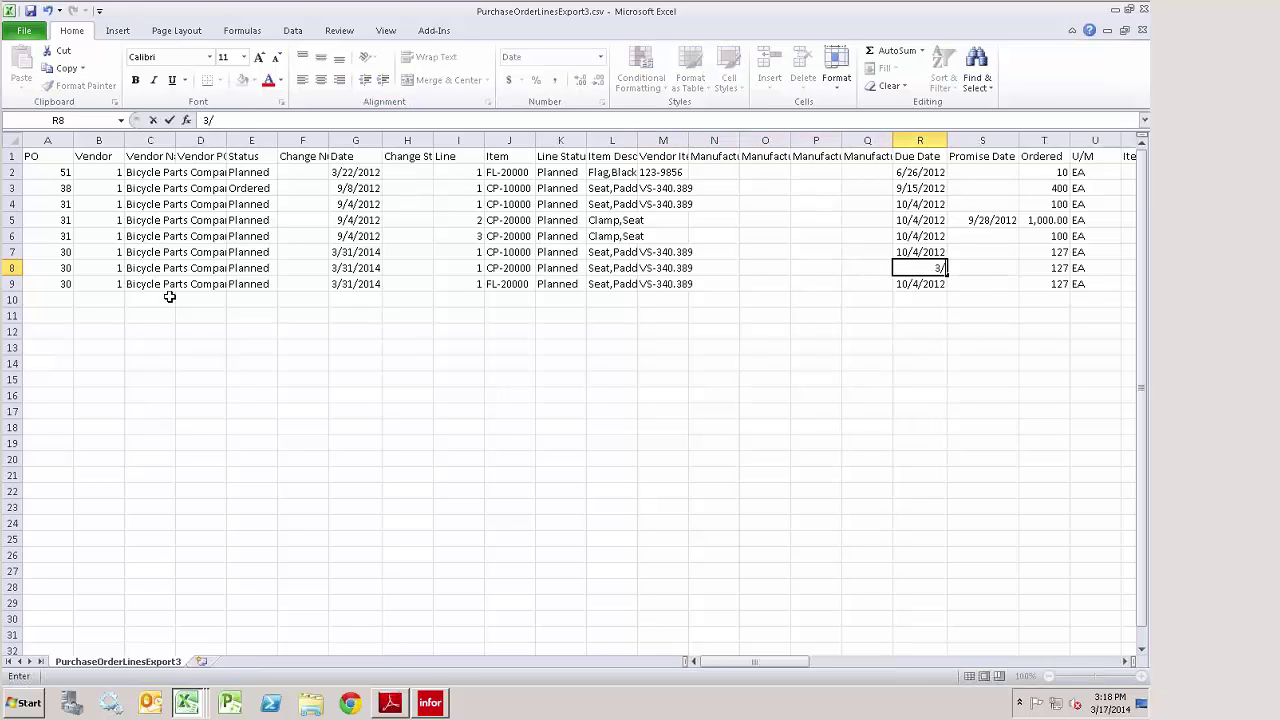
type("31/2014")
key("Return")
key("Up")
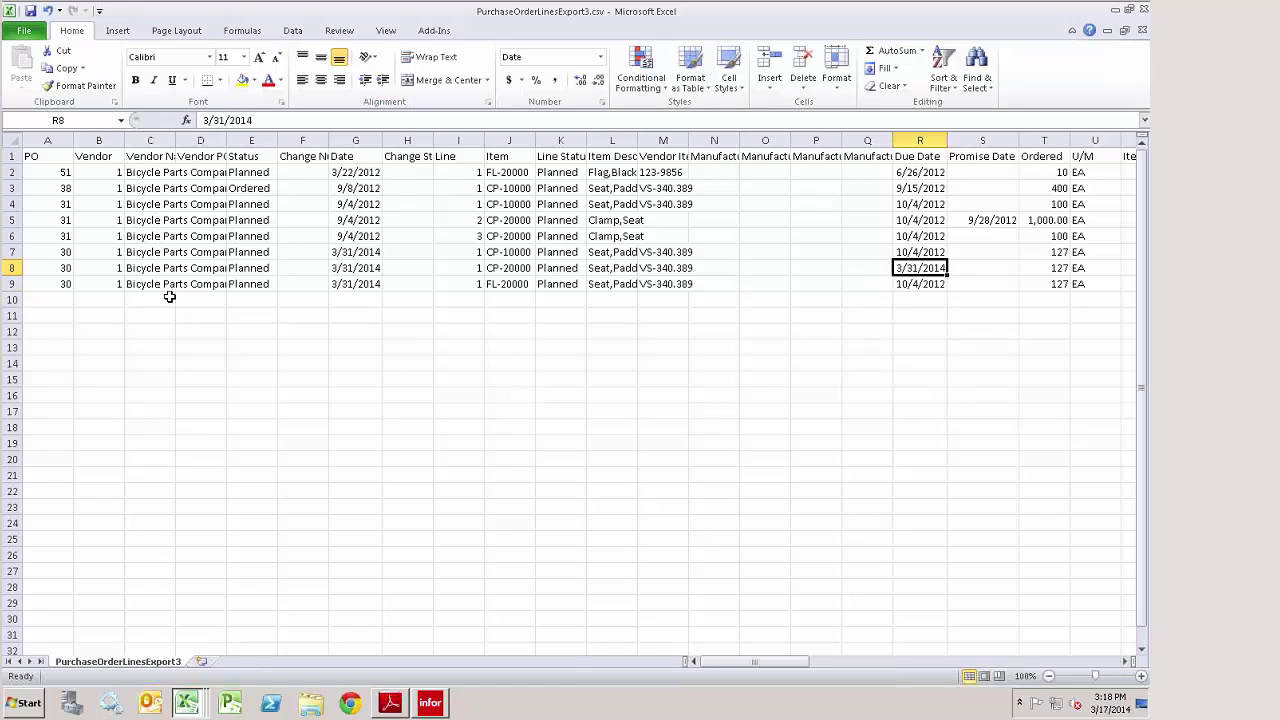
key("ctrl+c")
key("Down")
key("ctrl+v")
- Set the Ordered quantity to 50 in row 8 and 43 in row 9
key("Right")
key("Right")
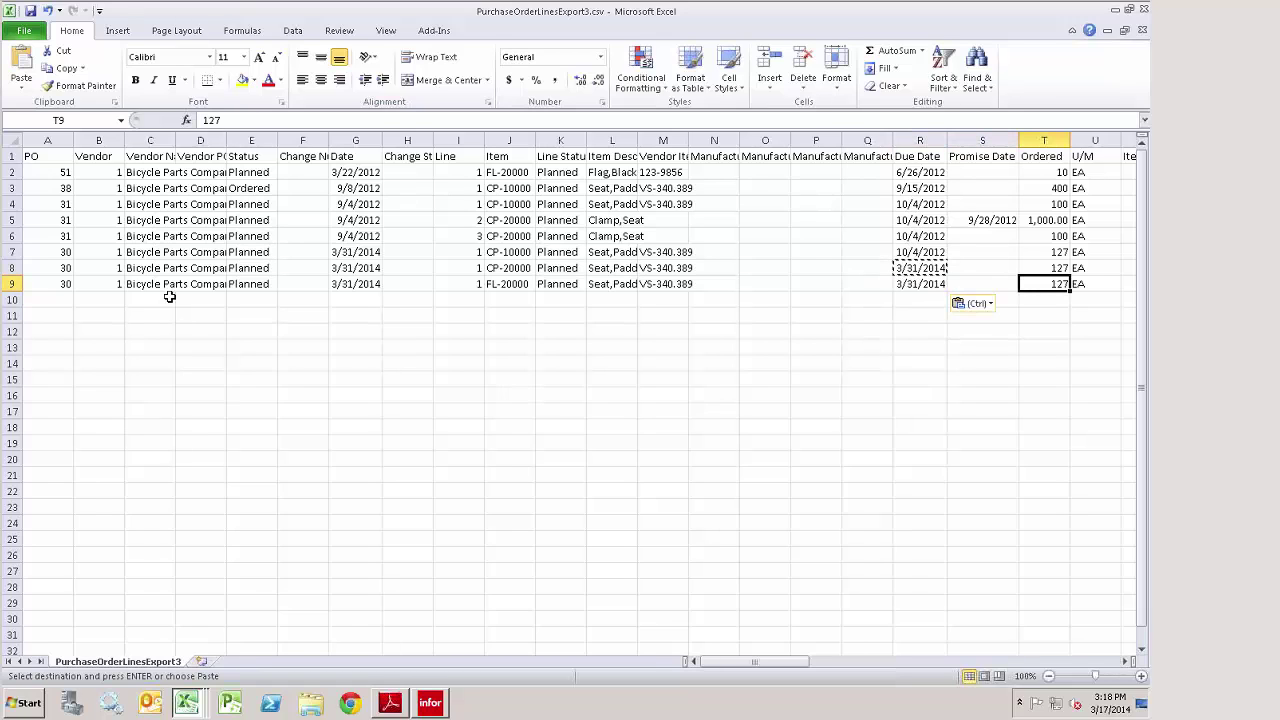
key("Up")
type("50")
key("Return")
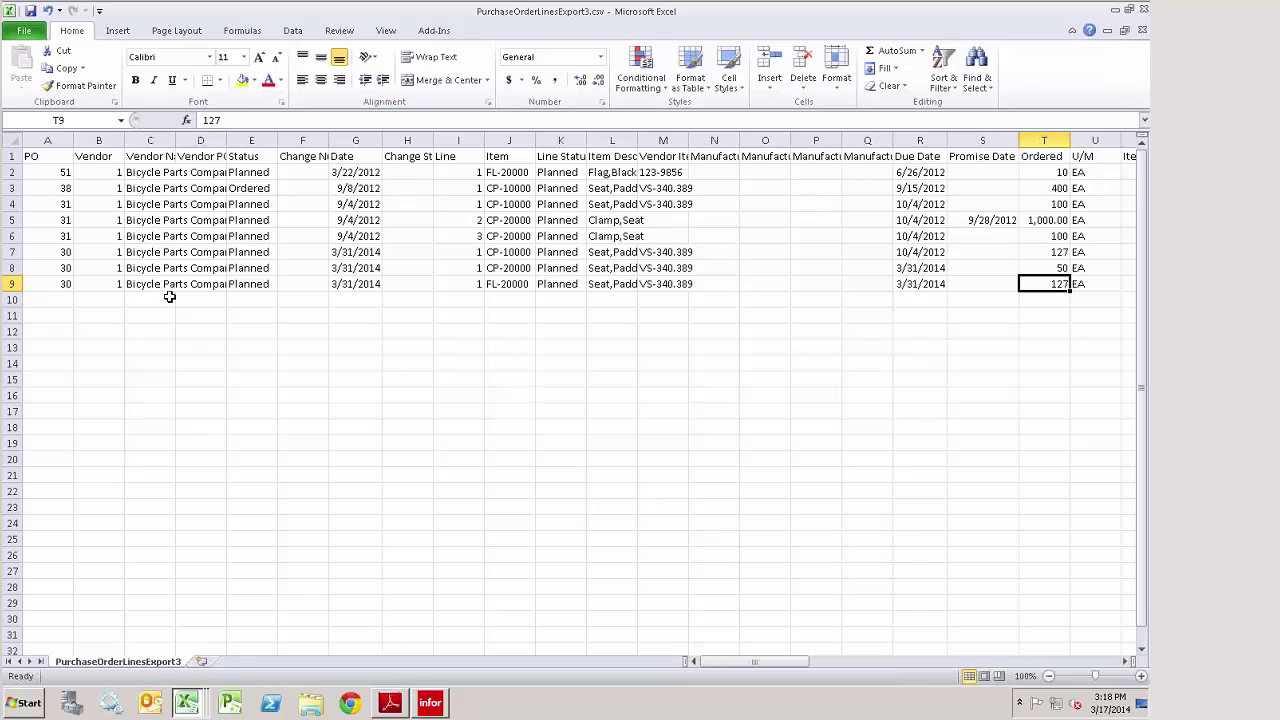
type("43")
key("Return")
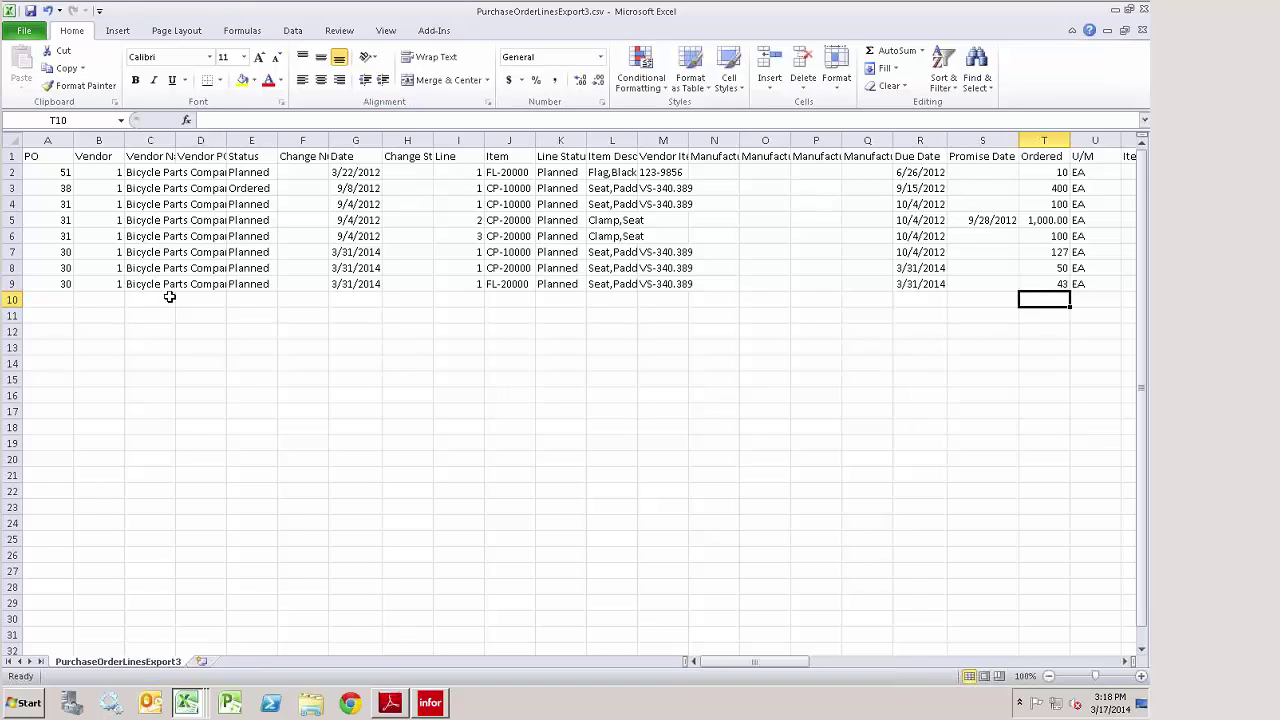
- Copy the two new lines in rows 8 and 9 across all columns and return to the Purchase Order Lines form in SyteLine
left_click(45, 270)
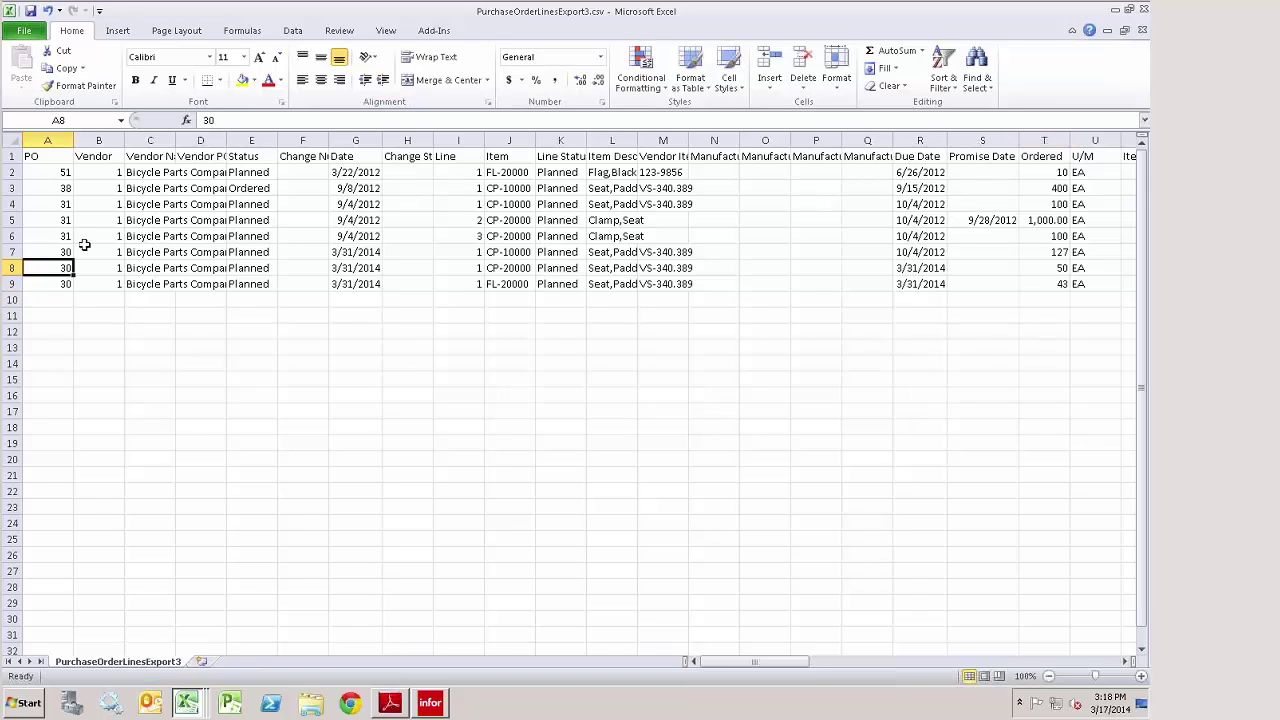
key("shift+Down")
key("shift+Right")
key("shift+Right")
key("shift+Right")
key("shift+Right")
key("shift+Right")
key("shift+Right")
key("shift+Right")
key("shift+Right")
key("shift+Right")
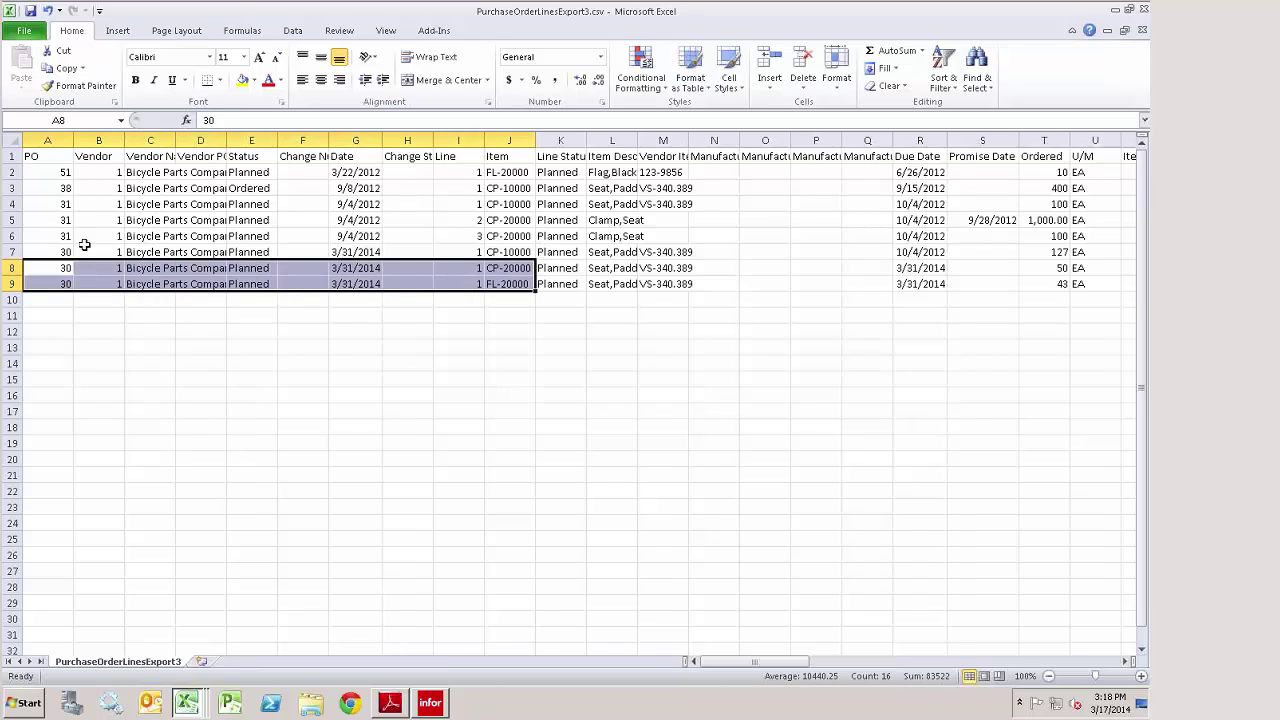
key("ctrl+shift+End")
key("ctrl+c")
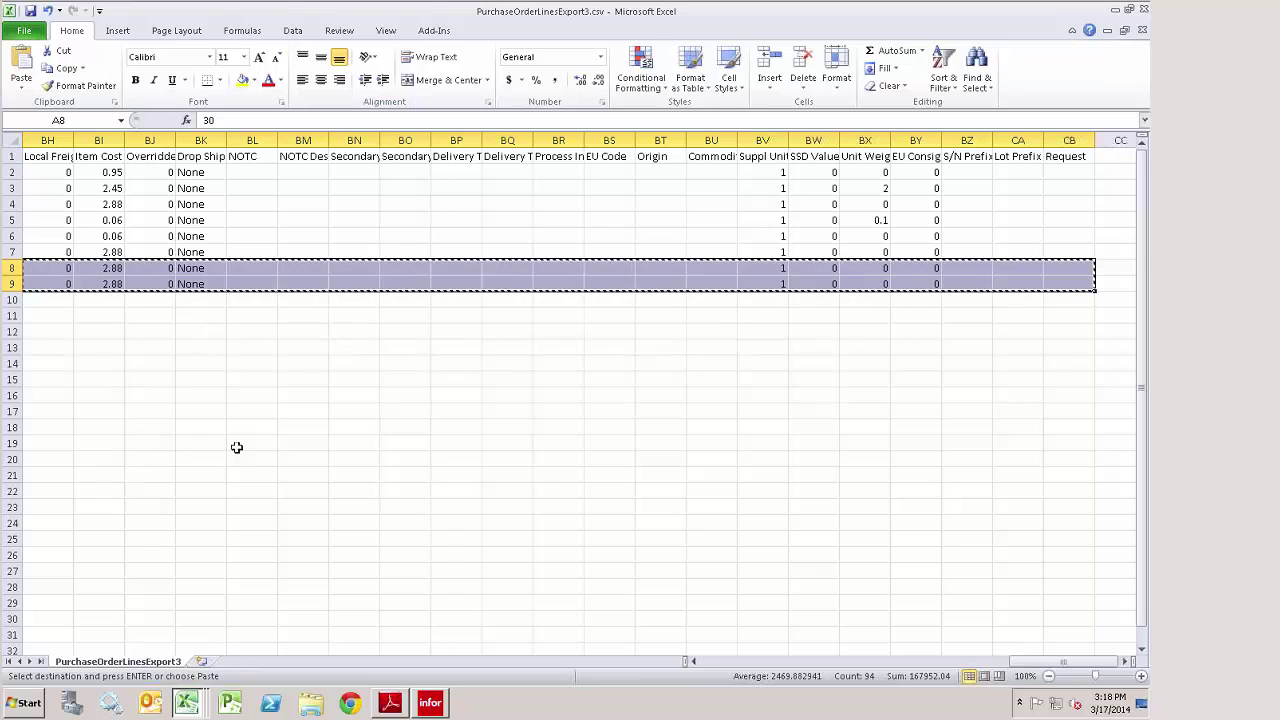
left_click(430, 704)
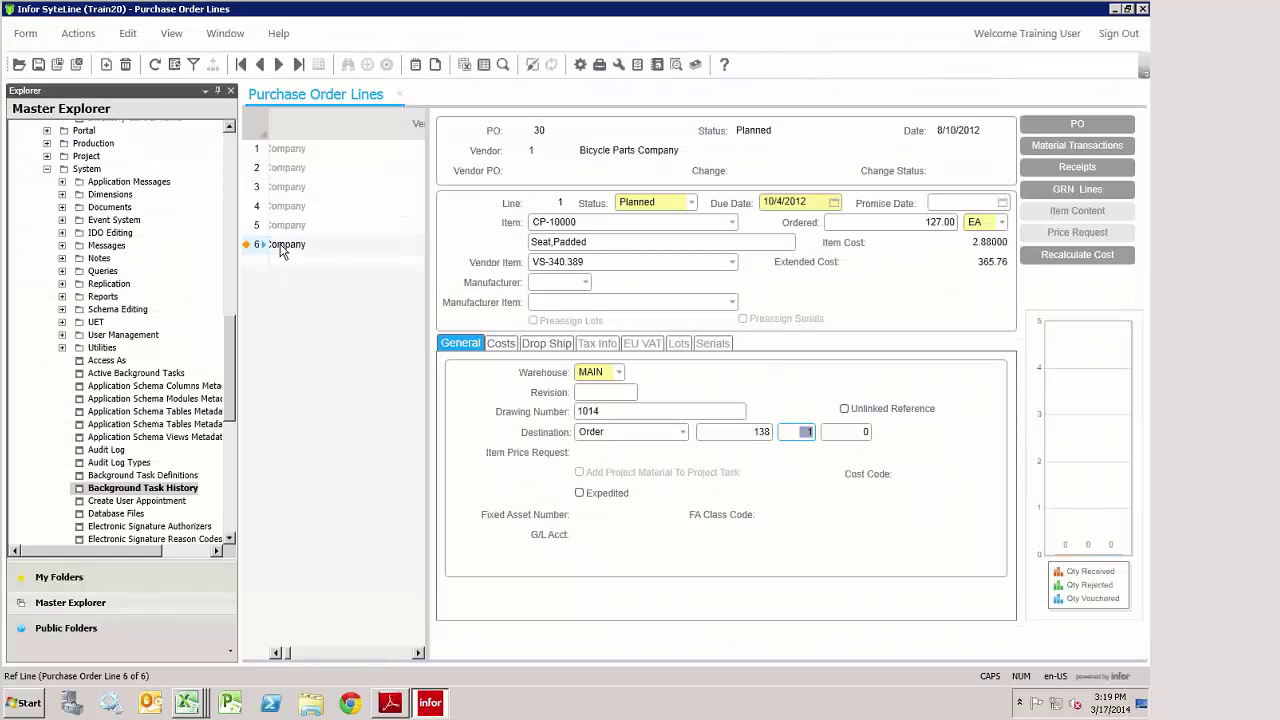
- Append the two copied rows to the purchase order lines grid, accepting the CP-20000 vendor contract addition and the FL-20000 vendor item change
double_click(280, 242)
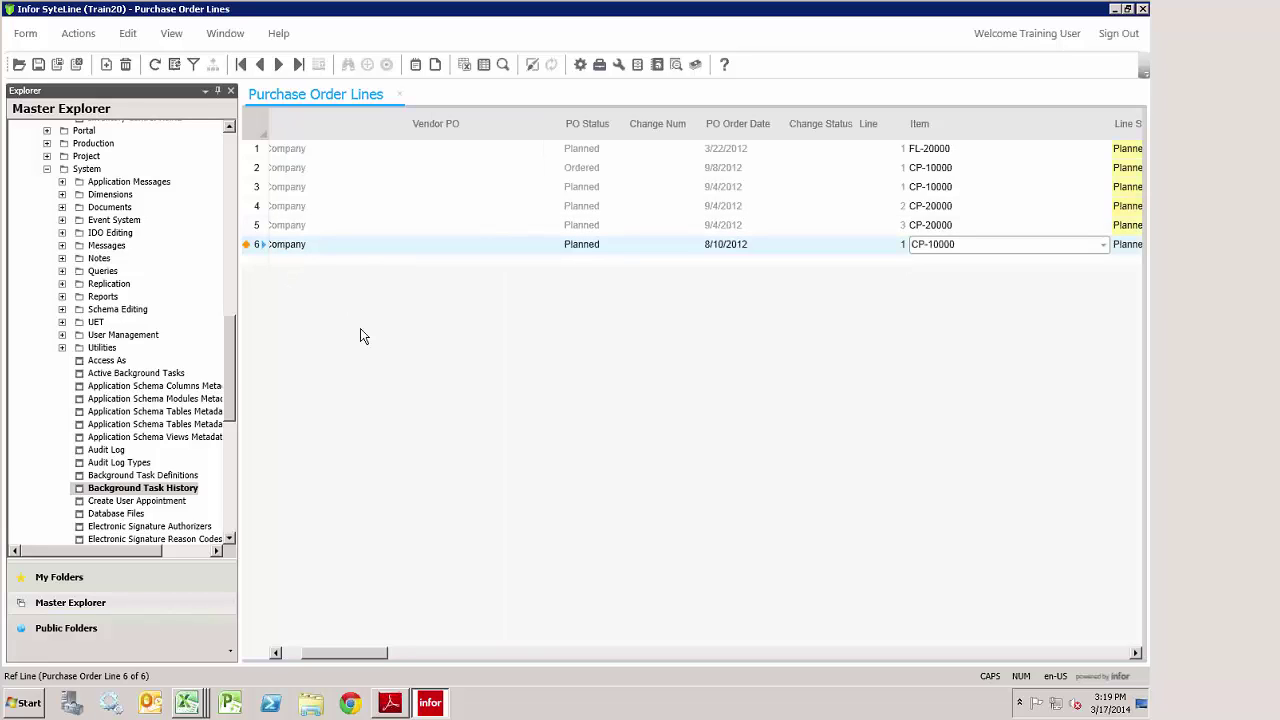
left_click(128, 33)
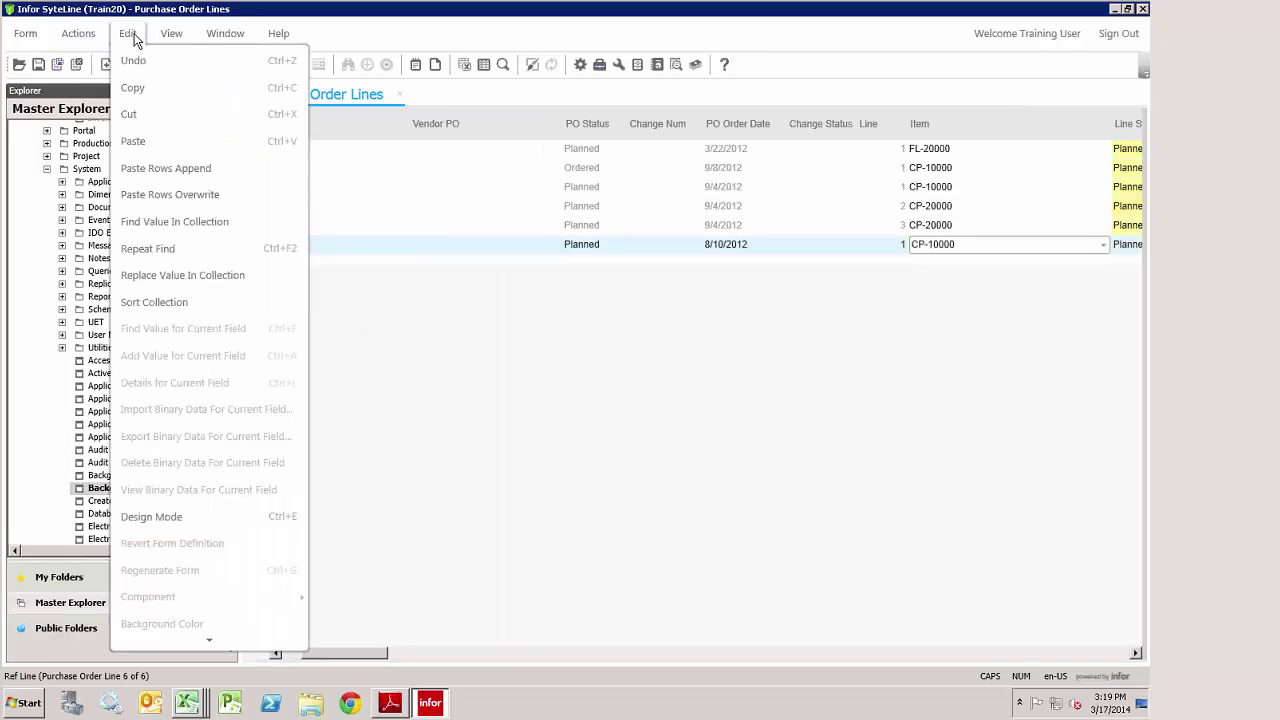
left_click(150, 172)
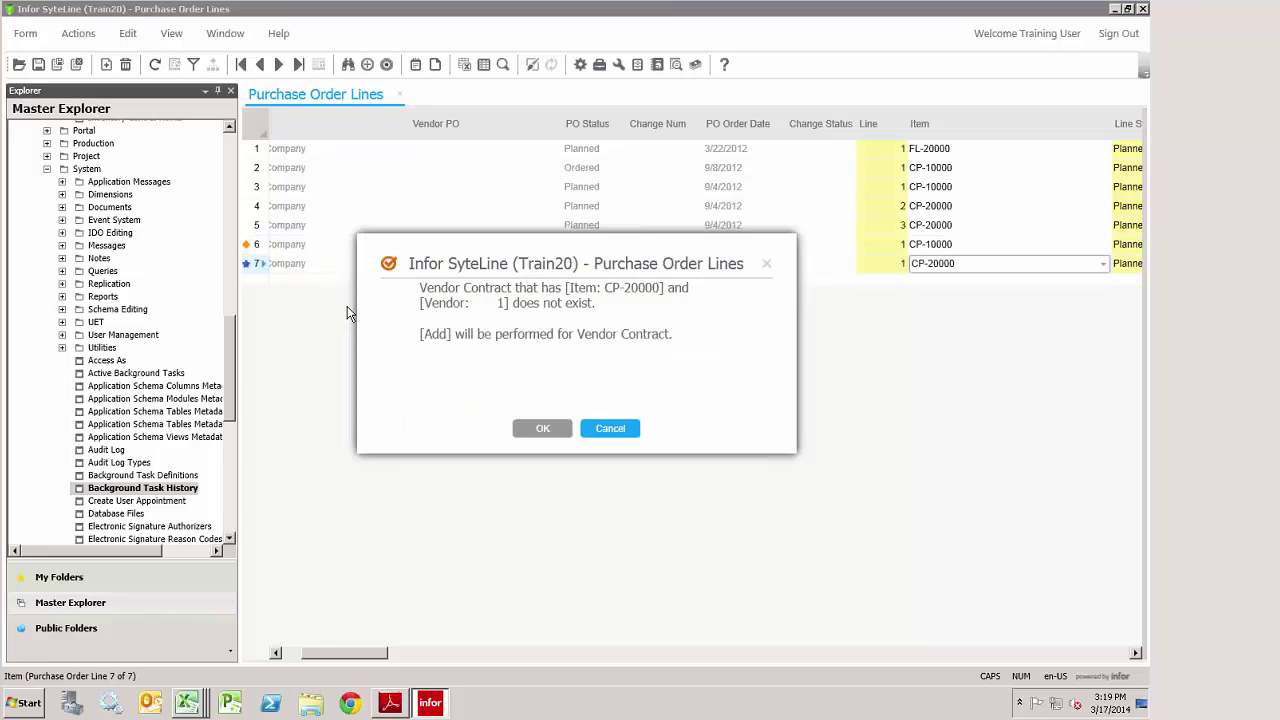
left_click(540, 428)
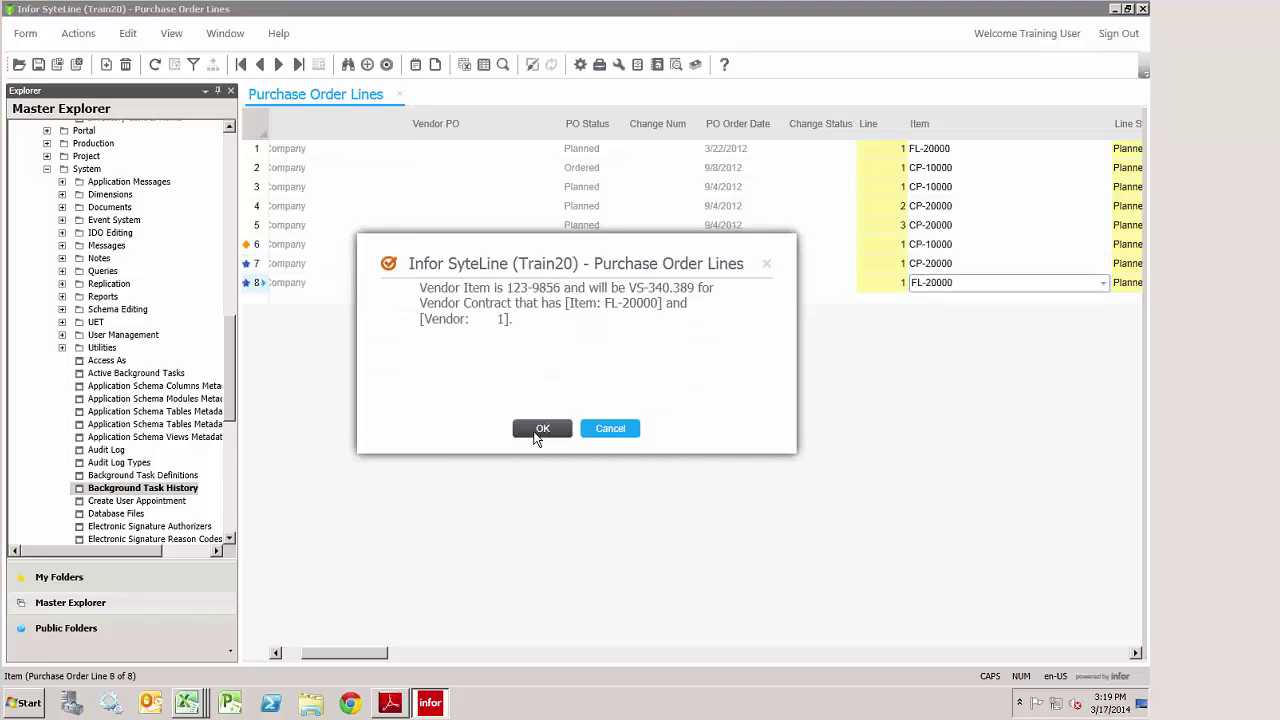
left_click(540, 428)
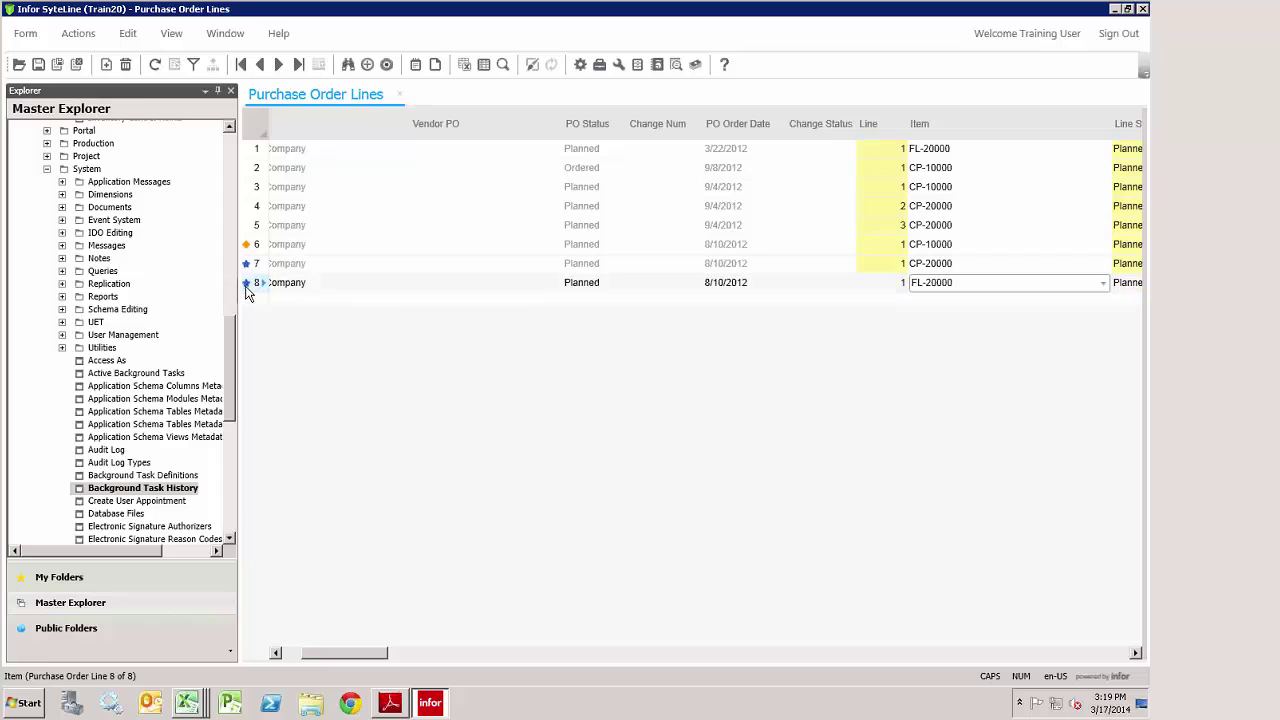
left_click(250, 244)
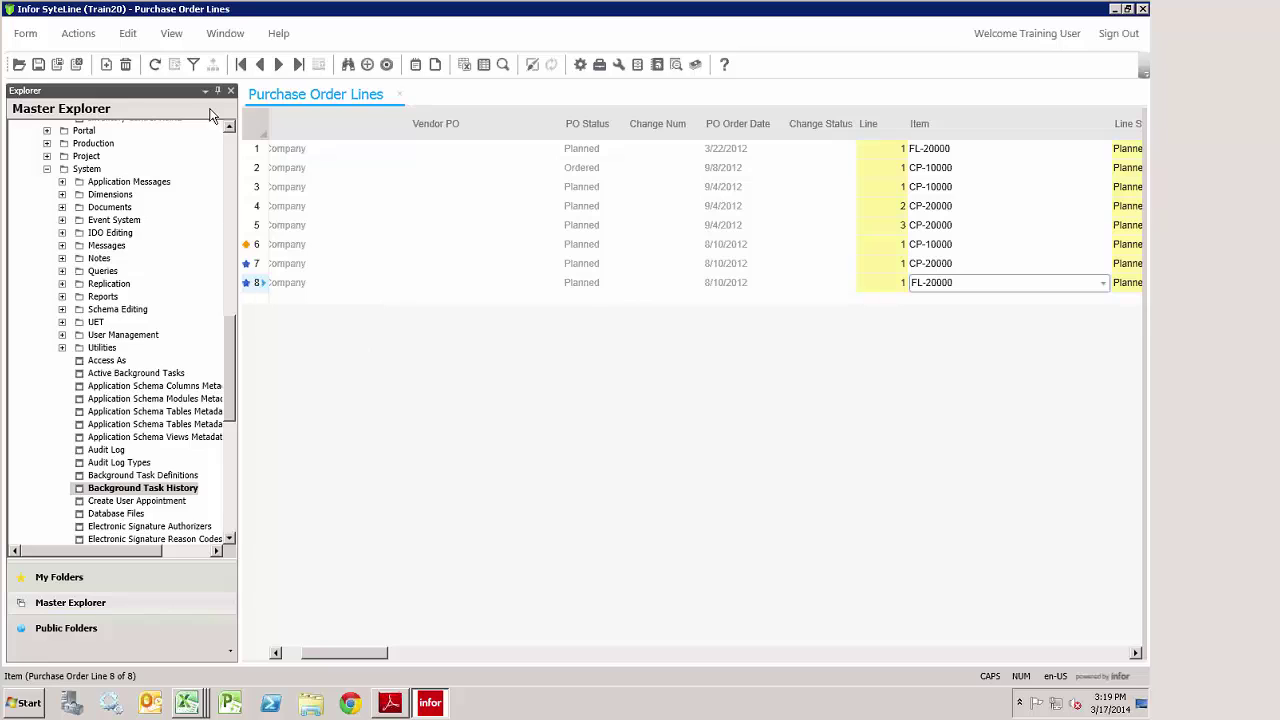
left_click(131, 36)
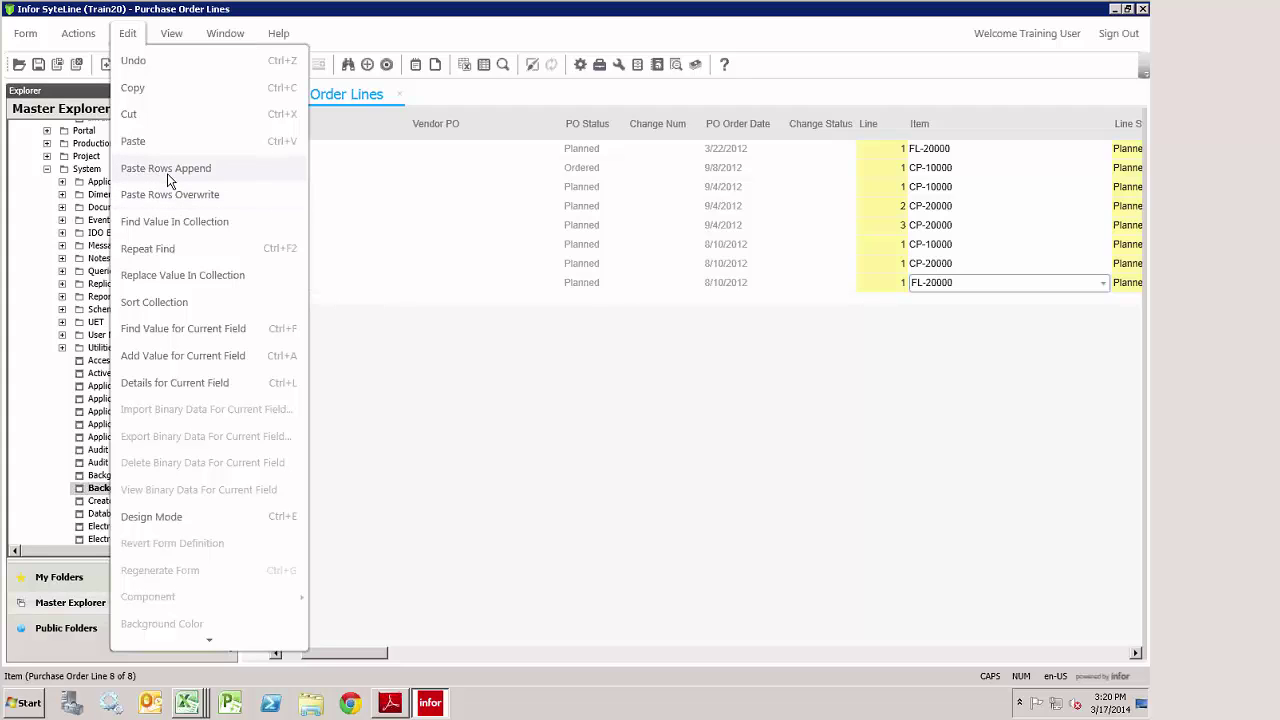
left_click(960, 285)
- Switch to the exercise workbook PDF in Adobe Acrobat
left_click(390, 703)
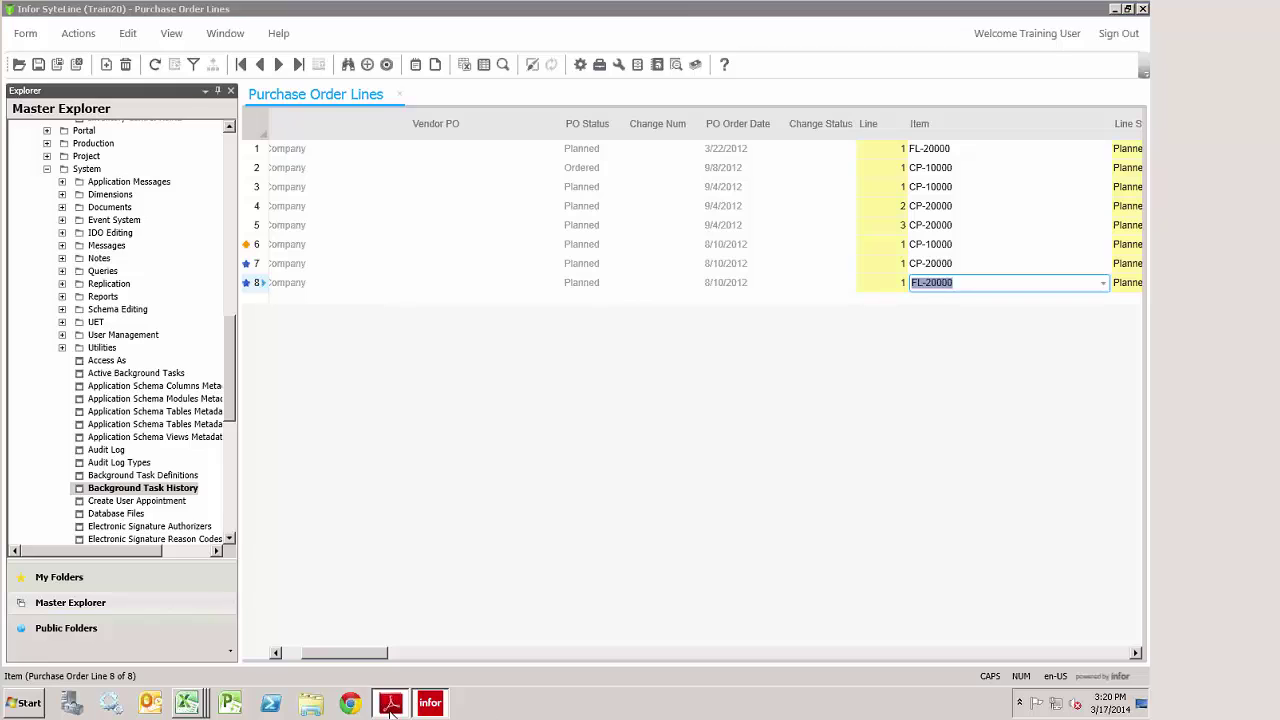